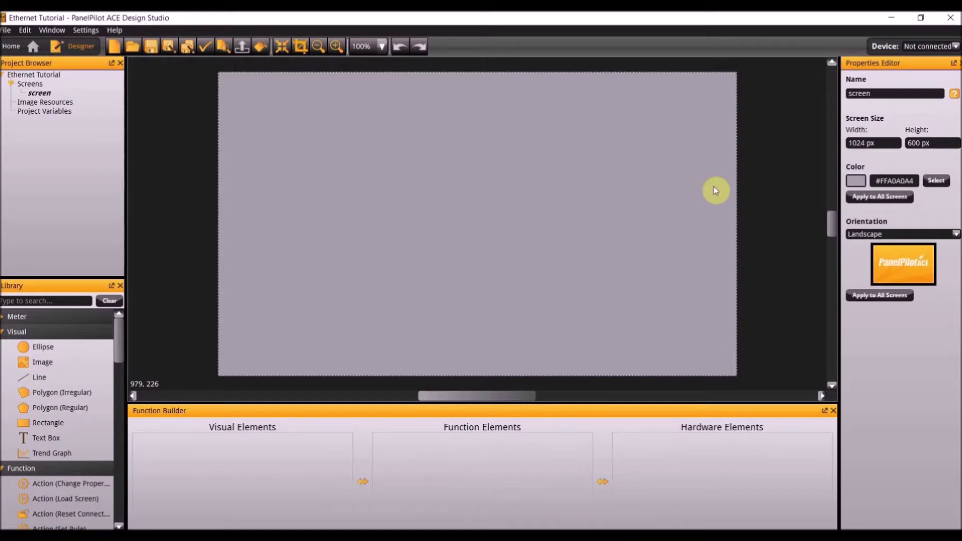
Add a trend graph and size it 996 × 500 px.
{"action": "double_click", "coordinate": [68, 453]}
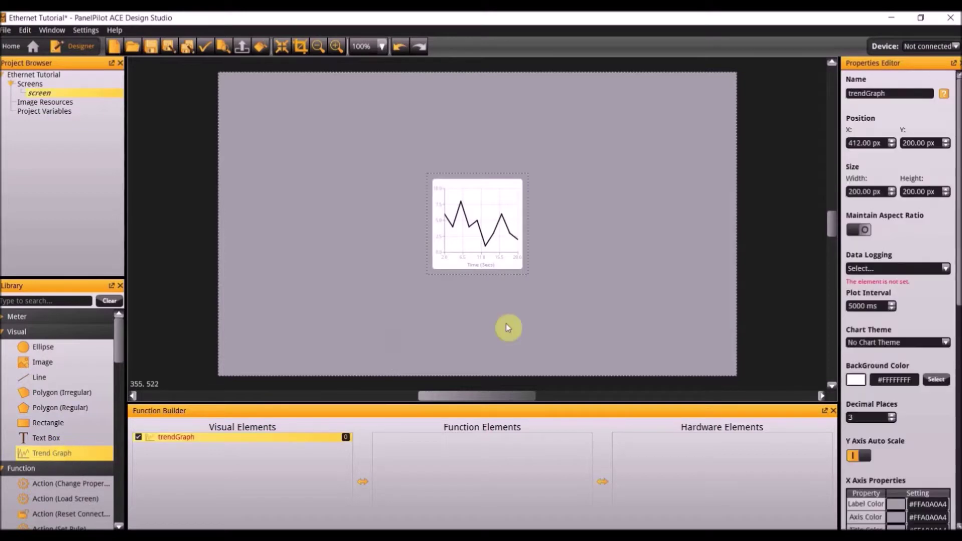
{"action": "double_click", "coordinate": [867, 192]}
{"action": "type", "text": "99"}
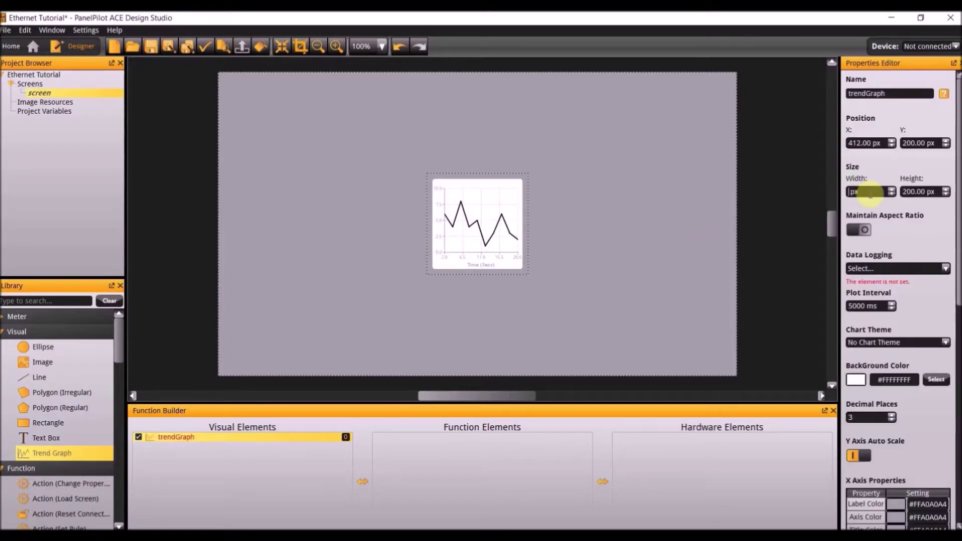
{"action": "key", "text": "Tab"}
{"action": "type", "text": "500"}
{"action": "key", "text": "Return"}
Position the trend graph at X 15, Y 83 and add a new text box.
{"action": "double_click", "coordinate": [872, 143]}
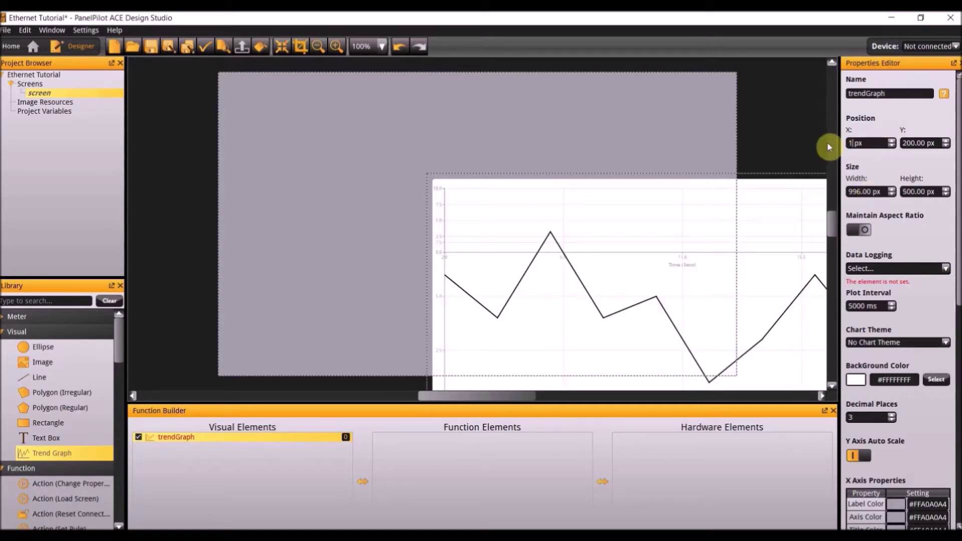
{"action": "type", "text": "15"}
{"action": "key", "text": "Tab"}
{"action": "type", "text": "8"}
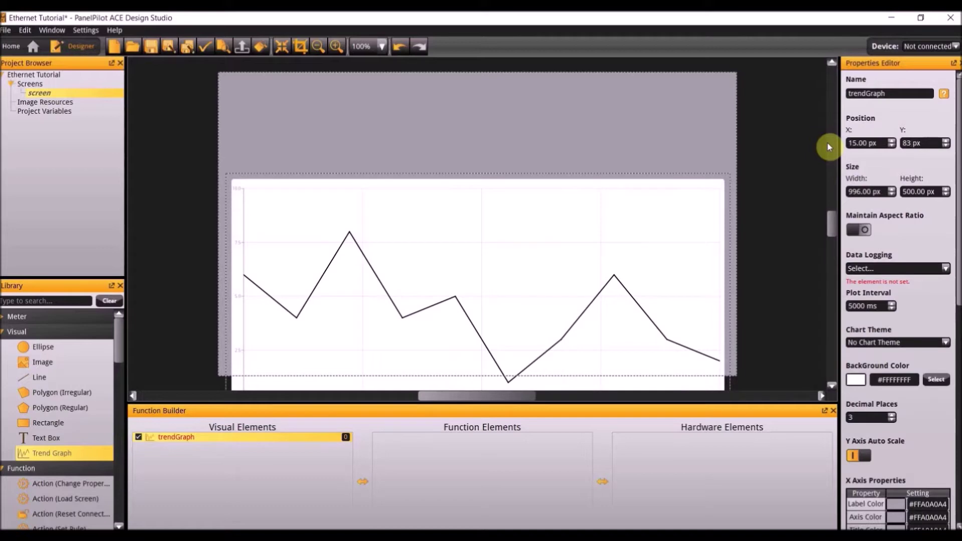
{"action": "type", "text": "3"}
{"action": "key", "text": "Return"}
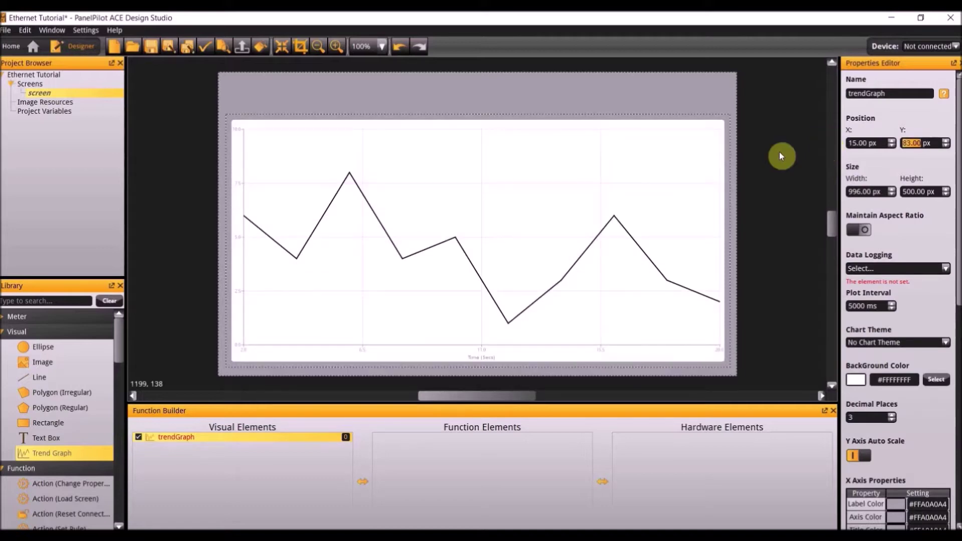
{"action": "double_click", "coordinate": [65, 440]}
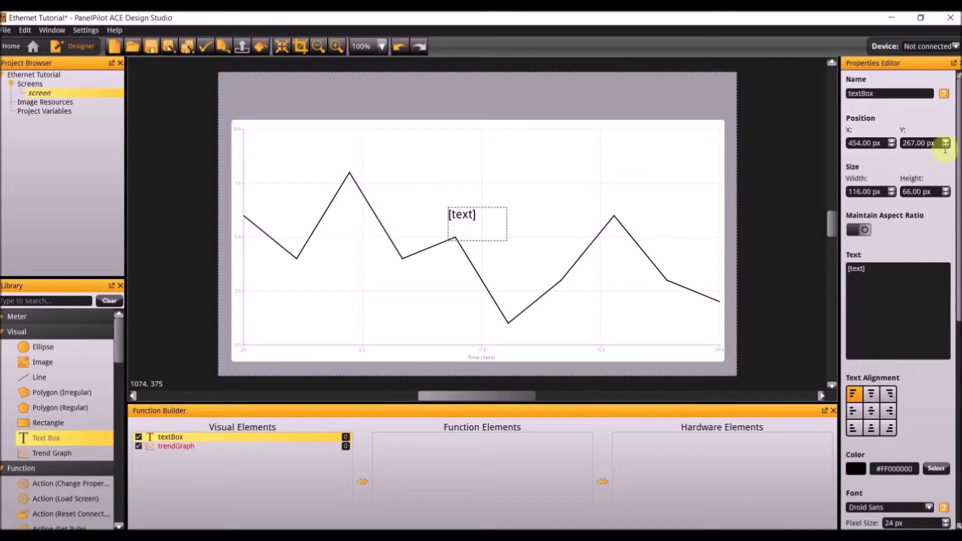
Place the text box at 30, 12 and size it 180 × 40 px.
{"action": "left_click", "coordinate": [891, 142]}
{"action": "type", "text": "3"}
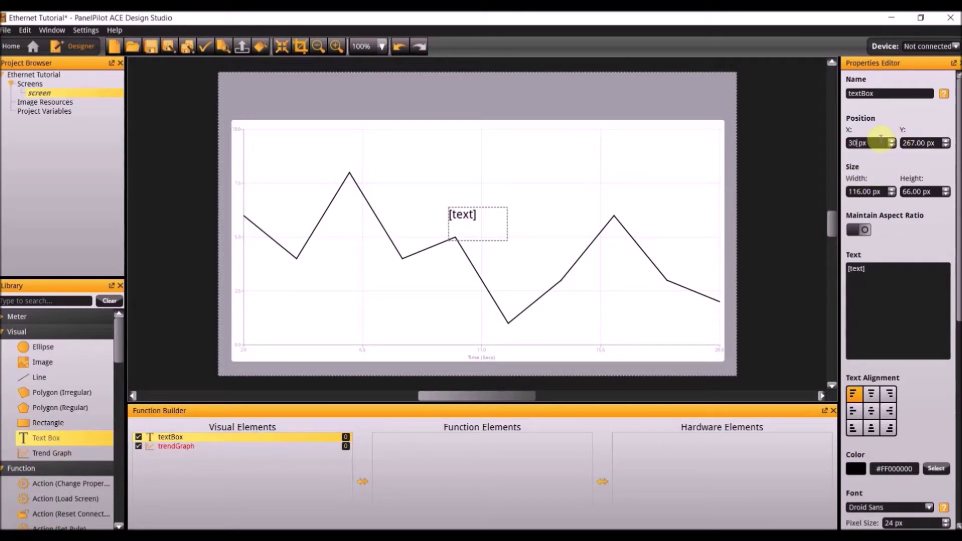
{"action": "key", "text": "Tab"}
{"action": "type", "text": "12"}
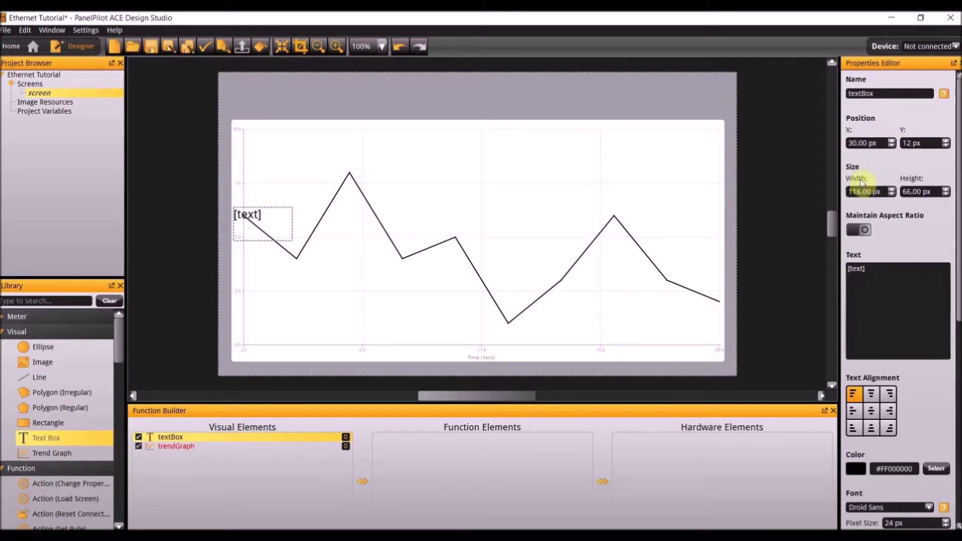
{"action": "left_click", "coordinate": [860, 191]}
{"action": "type", "text": "8"}
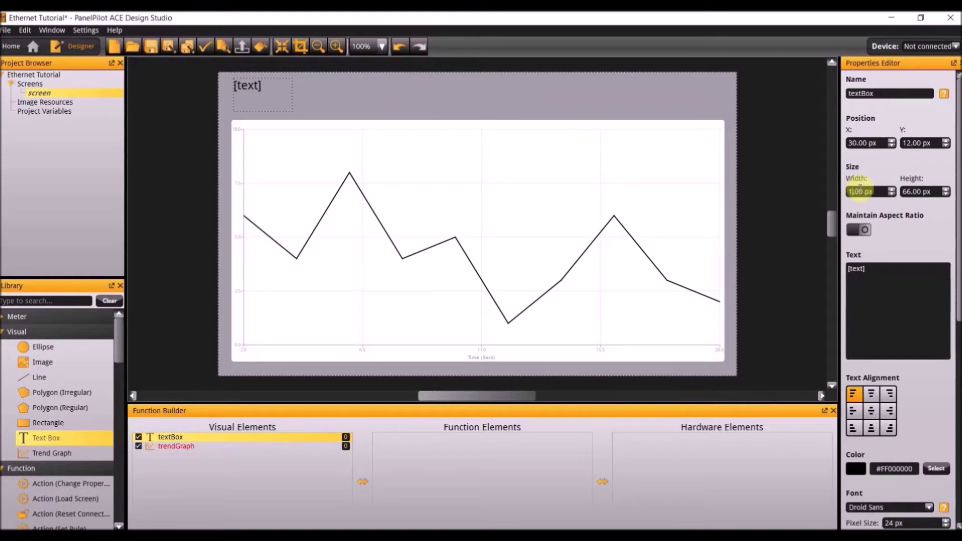
{"action": "key", "text": "Tab"}
{"action": "type", "text": "40"}
Set the text box content to 0.00, aligned middle right.
{"action": "left_click", "coordinate": [861, 326]}
{"action": "key", "text": "BackSpace"}
{"action": "key", "text": "BackSpace"}
{"action": "key", "text": "BackSpace"}
{"action": "key", "text": "BackSpace"}
{"action": "key", "text": "BackSpace"}
{"action": "key", "text": "BackSpace"}
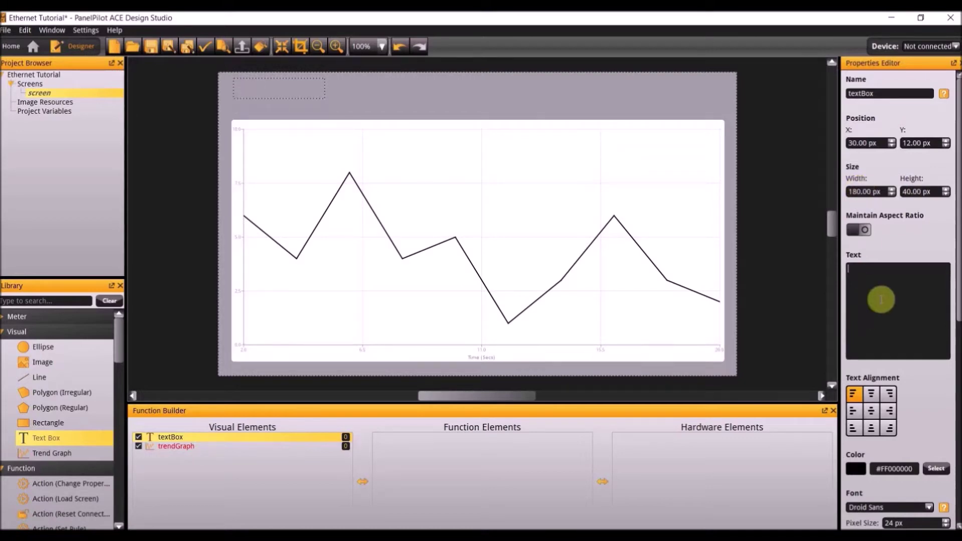
{"action": "type", "text": "0.00"}
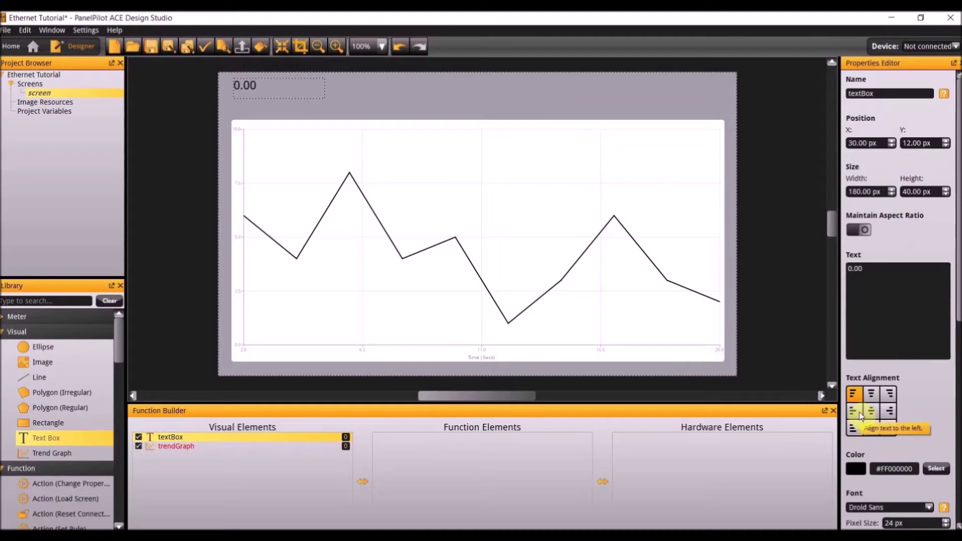
{"action": "left_click", "coordinate": [890, 411]}
Make the readout text red at 34 px and name it textBox_power.
{"action": "scroll", "coordinate": [887, 413], "scroll_direction": "down", "scroll_amount": 8}
{"action": "left_click", "coordinate": [857, 88]}
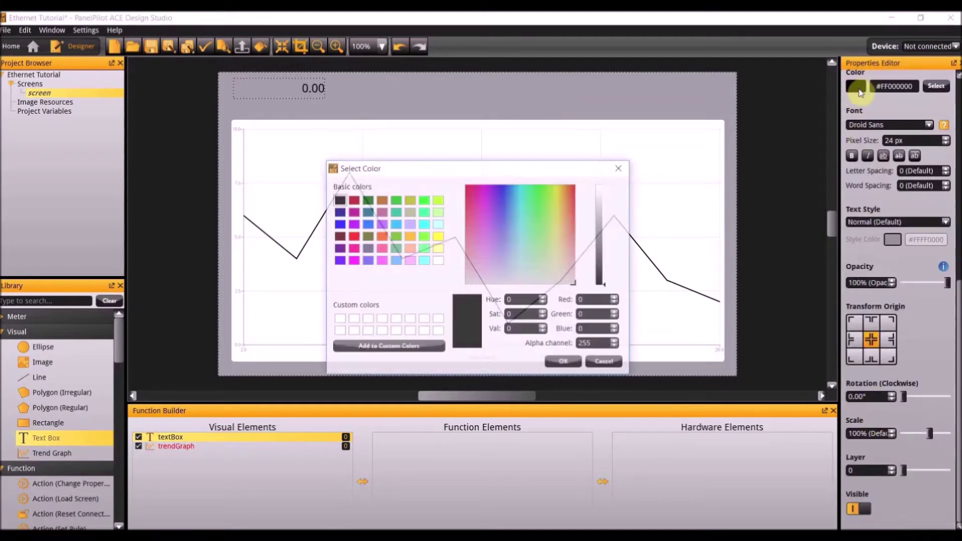
{"action": "left_click", "coordinate": [353, 239]}
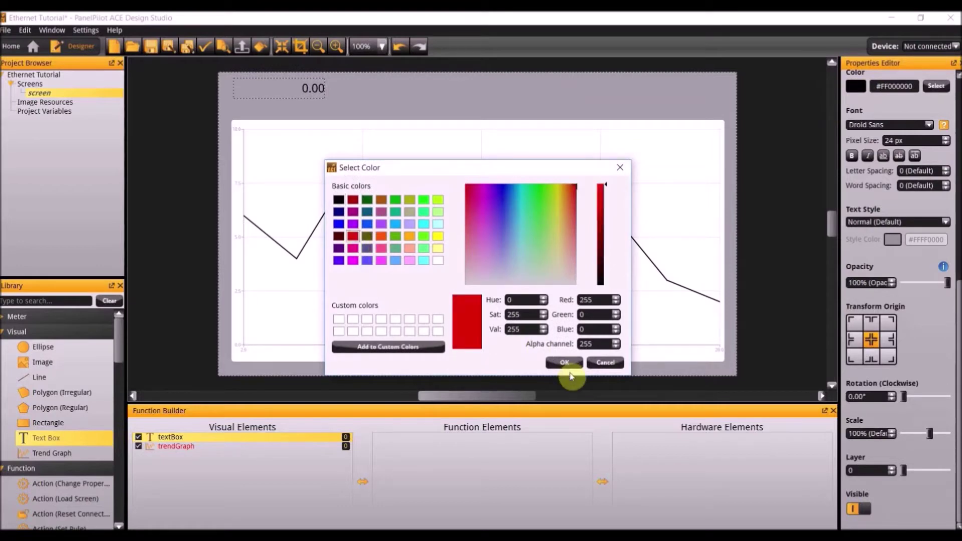
{"action": "left_click", "coordinate": [563, 363]}
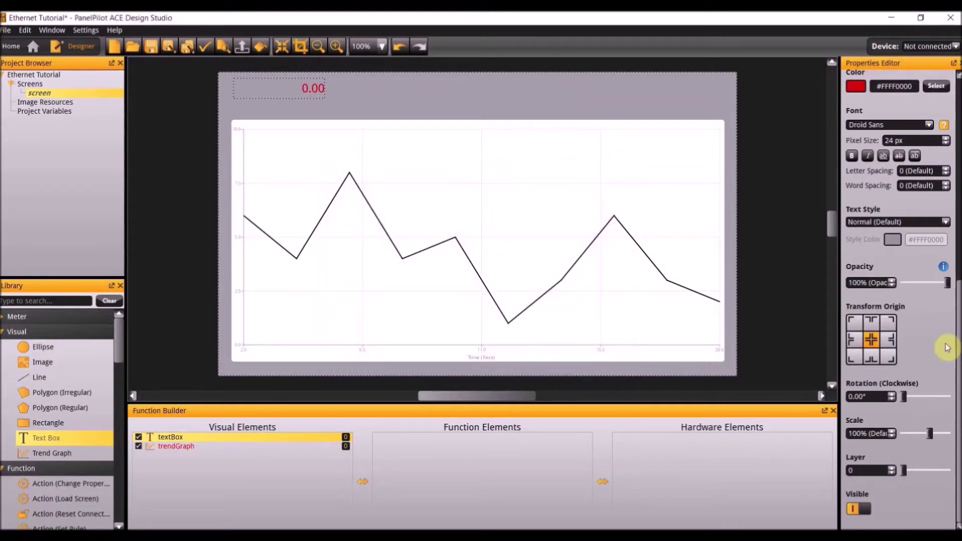
{"action": "double_click", "coordinate": [891, 141]}
{"action": "type", "text": "34"}
{"action": "key", "text": "Return"}
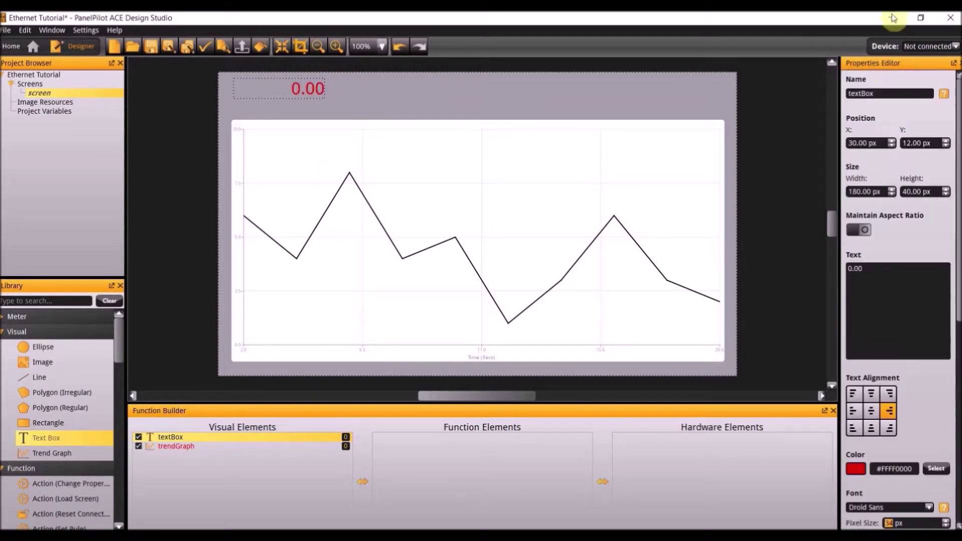
{"action": "type", "text": "wer"}
Finish naming textBox_power and paste several copies of the readout.
{"action": "left_click", "coordinate": [297, 88]}
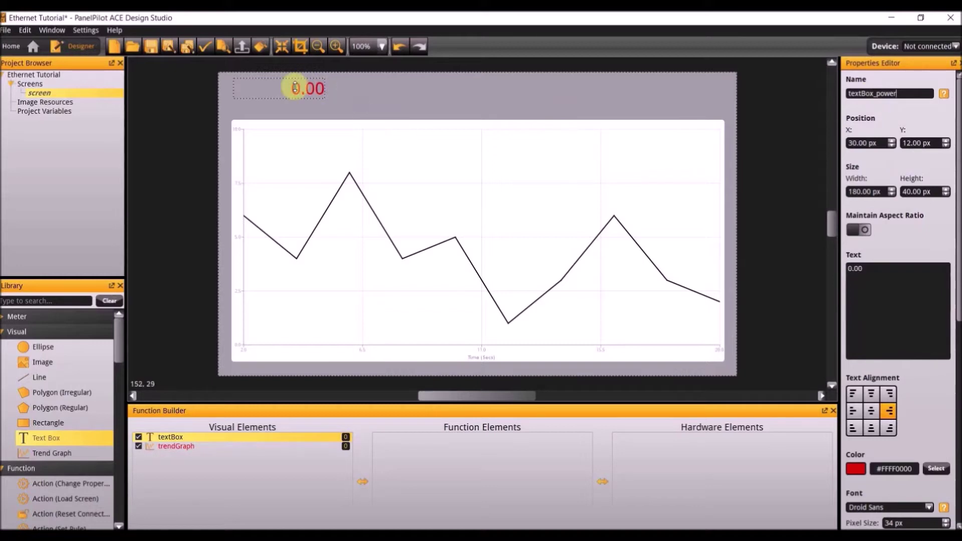
{"action": "left_click", "coordinate": [402, 99]}
{"action": "key", "text": "ctrl+v"}
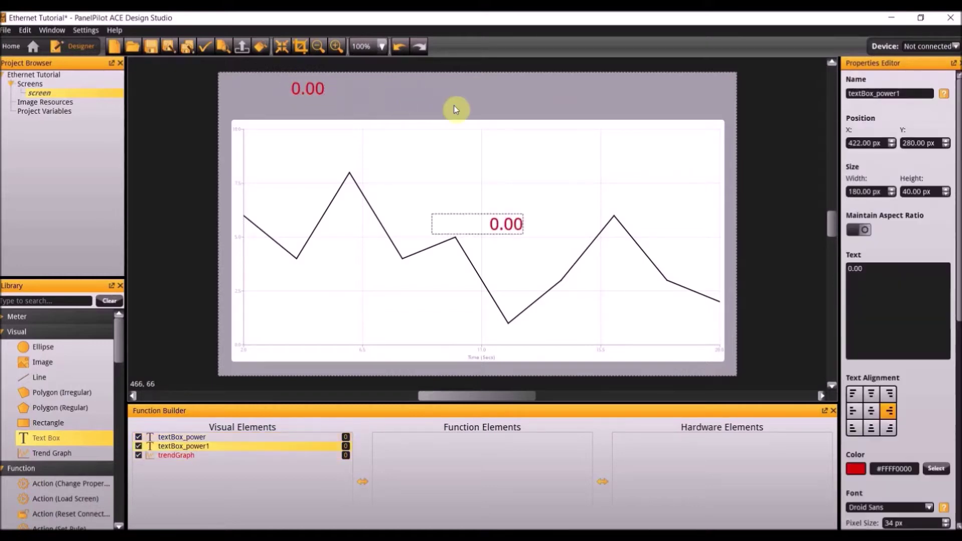
{"action": "key", "text": "ctrl+v"}
{"action": "key", "text": "ctrl+v"}
Make one copy's text colour cyan.
{"action": "left_click", "coordinate": [856, 468]}
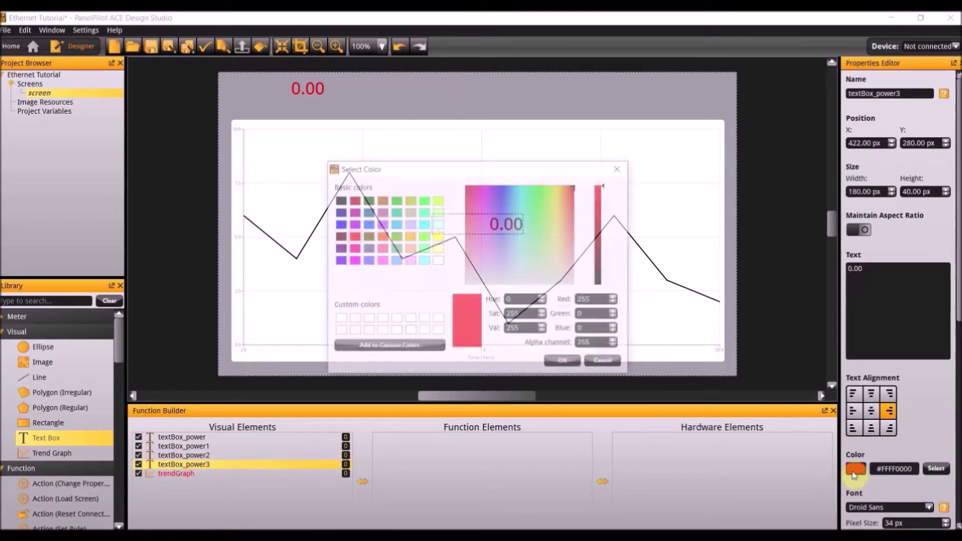
{"action": "left_click", "coordinate": [437, 224]}
{"action": "left_click", "coordinate": [423, 224]}
{"action": "left_click", "coordinate": [564, 363]}
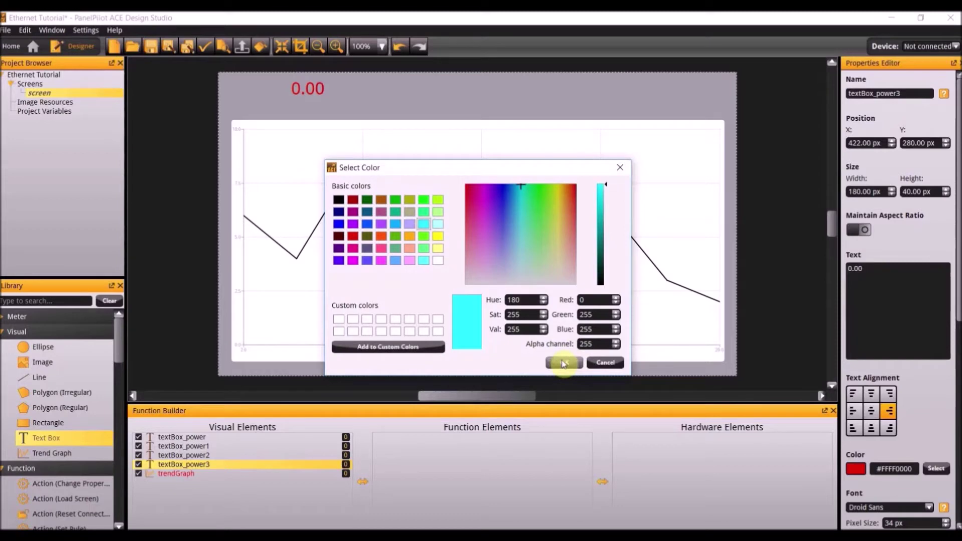
Move the cyan copy to 250, 12 and rename it textBox_averagepower.
{"action": "left_click", "coordinate": [863, 143]}
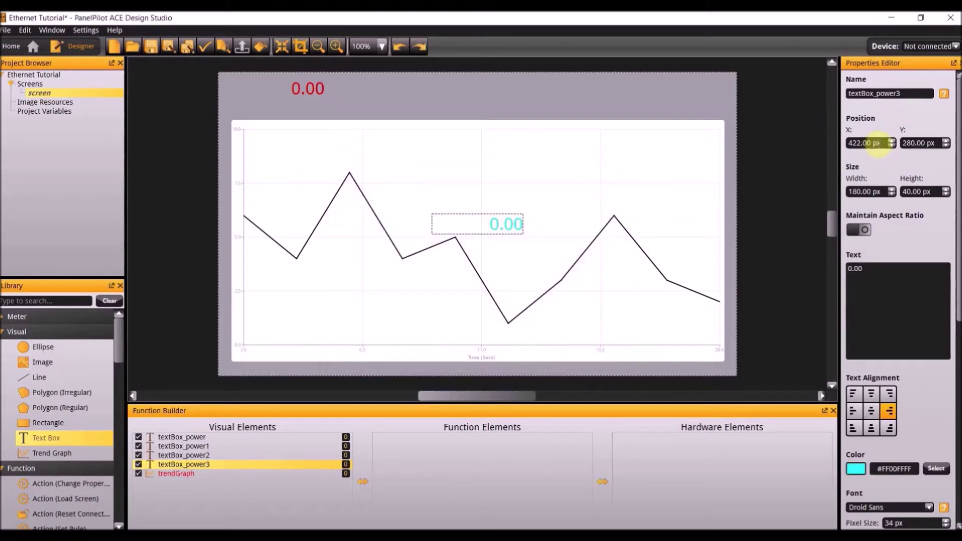
{"action": "type", "text": "250"}
{"action": "key", "text": "Tab"}
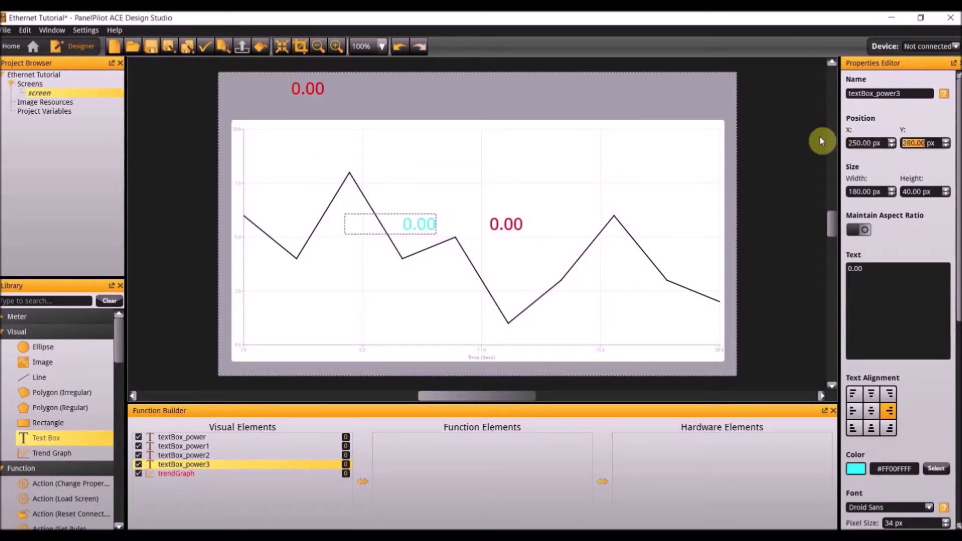
{"action": "type", "text": "12"}
{"action": "key", "text": "Return"}
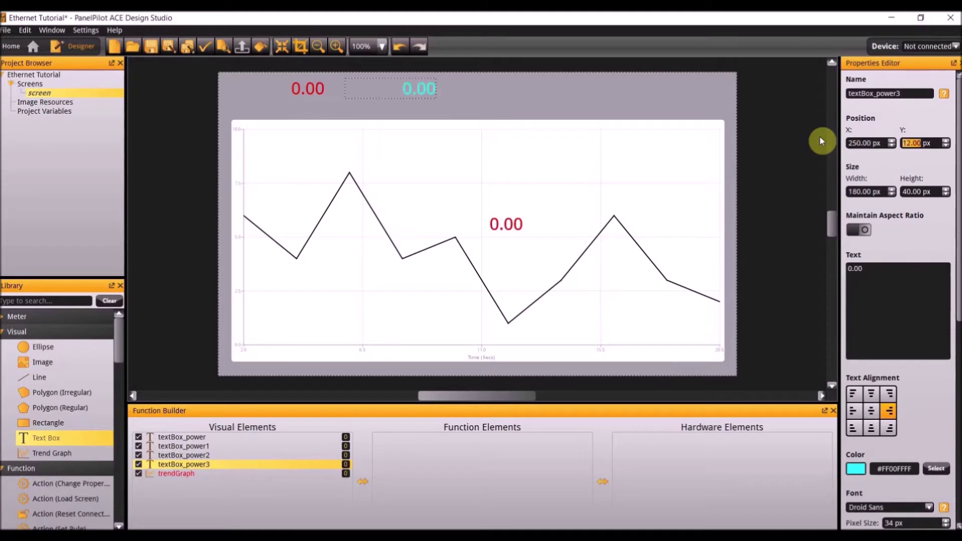
{"action": "left_click", "coordinate": [908, 95]}
{"action": "key", "text": "BackSpace"}
{"action": "key", "text": "BackSpace"}
{"action": "key", "text": "BackSpace"}
{"action": "key", "text": "BackSpace"}
{"action": "key", "text": "BackSpace"}
{"action": "key", "text": "BackSpace"}
{"action": "type", "text": "average"}
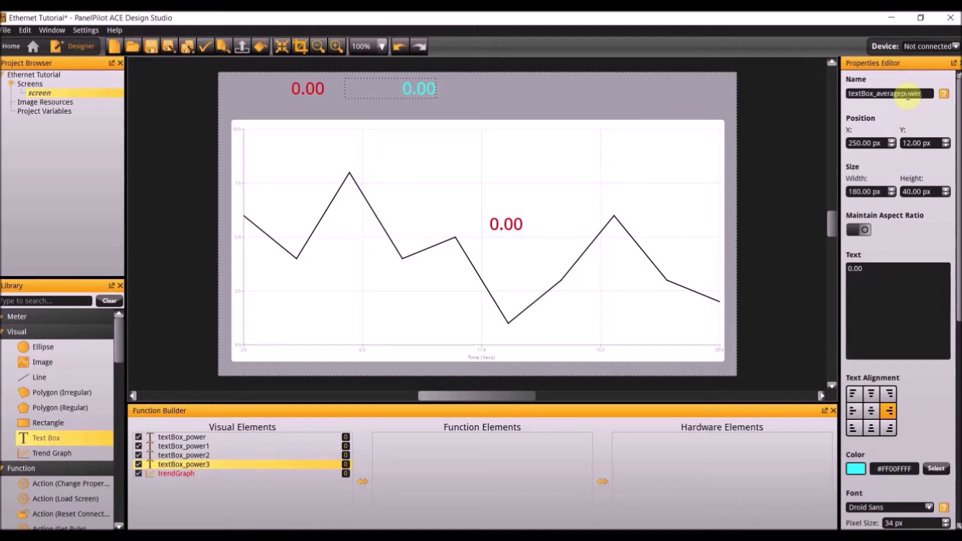
Select another readout copy and make its text bright green.
{"action": "key", "text": "Return"}
{"action": "left_click", "coordinate": [509, 226]}
{"action": "left_click", "coordinate": [862, 471]}
{"action": "left_click", "coordinate": [424, 200]}
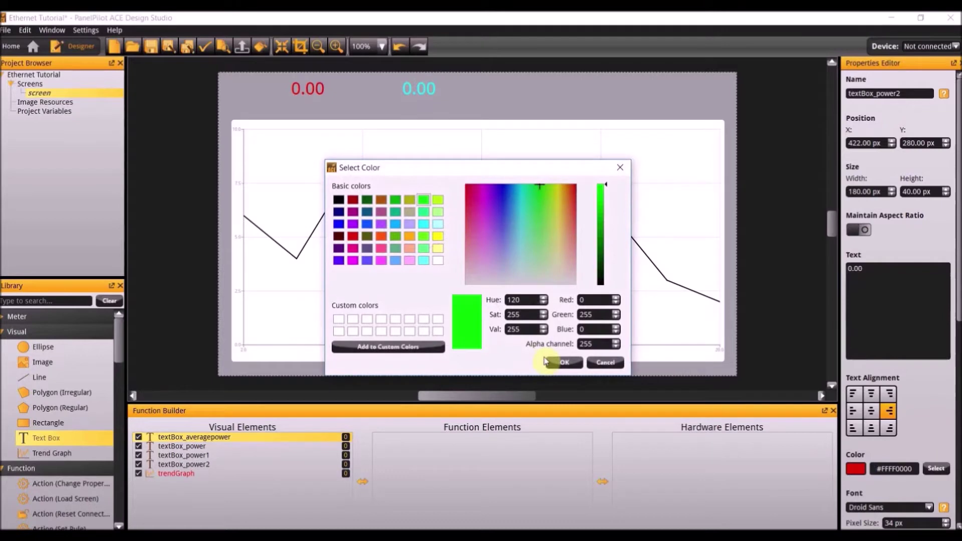
{"action": "left_click", "coordinate": [558, 363]}
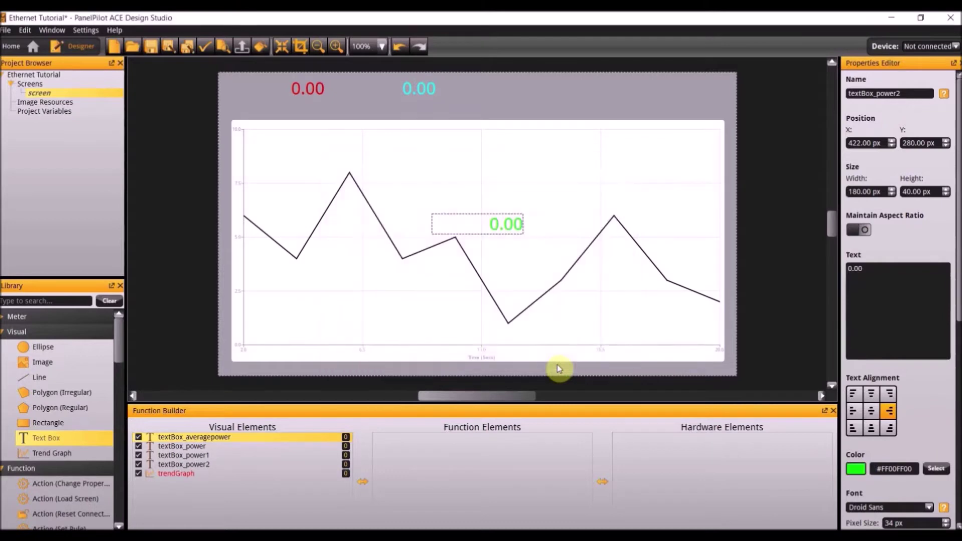
Move the green copy to 470, 12 and rename it textBox_voltage.
{"action": "double_click", "coordinate": [882, 144]}
{"action": "type", "text": "470"}
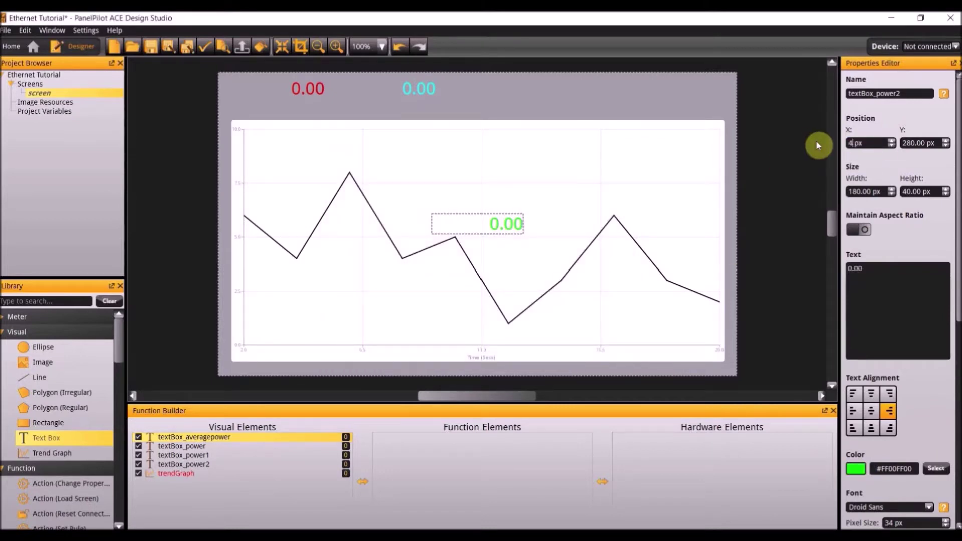
{"action": "key", "text": "Tab"}
{"action": "type", "text": "12"}
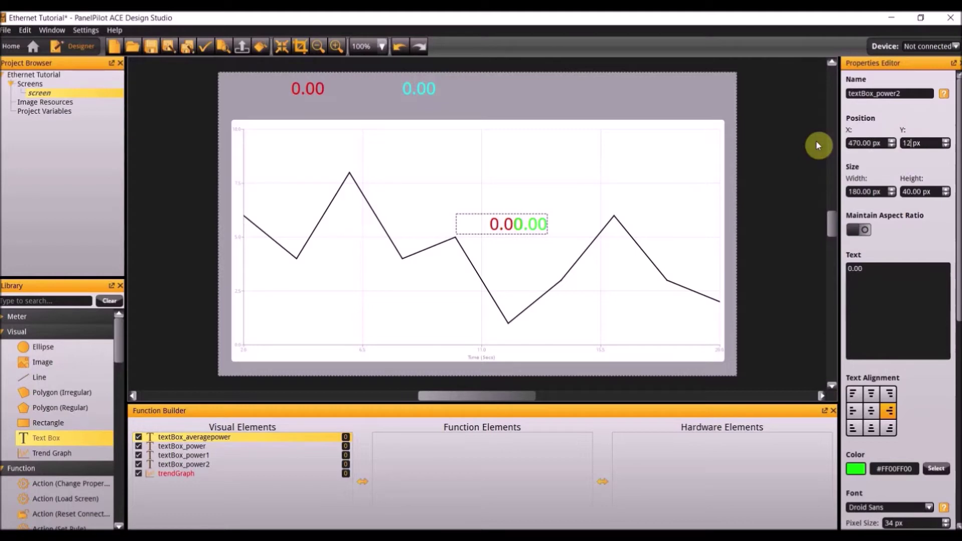
{"action": "key", "text": "Return"}
{"action": "left_click", "coordinate": [896, 94]}
{"action": "key", "text": "BackSpace"}
{"action": "key", "text": "BackSpace"}
{"action": "key", "text": "BackSpace"}
{"action": "key", "text": "BackSpace"}
{"action": "key", "text": "BackSpace"}
{"action": "key", "text": "BackSpace"}
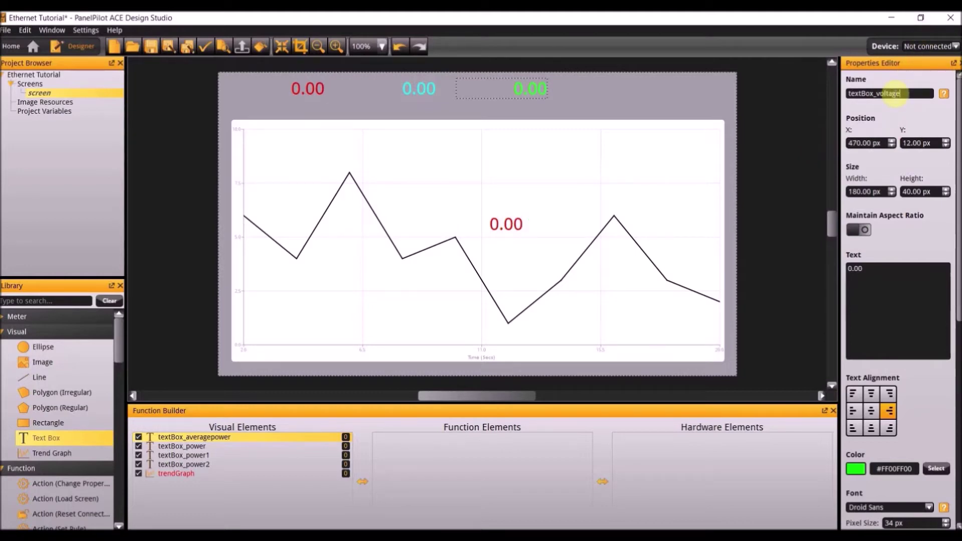
{"action": "left_click", "coordinate": [527, 225]}
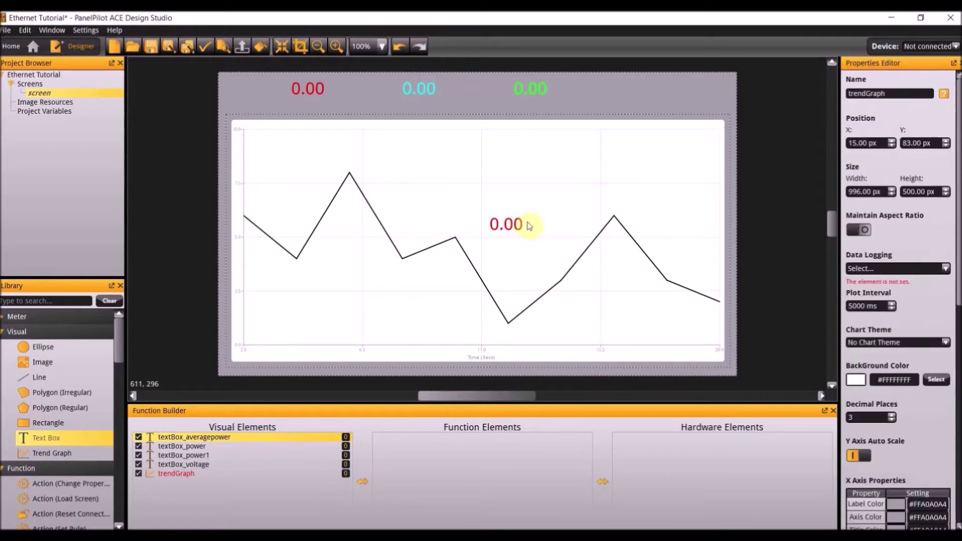
Make the remaining readout copy's text yellow.
{"action": "left_click", "coordinate": [521, 225]}
{"action": "left_click", "coordinate": [856, 470]}
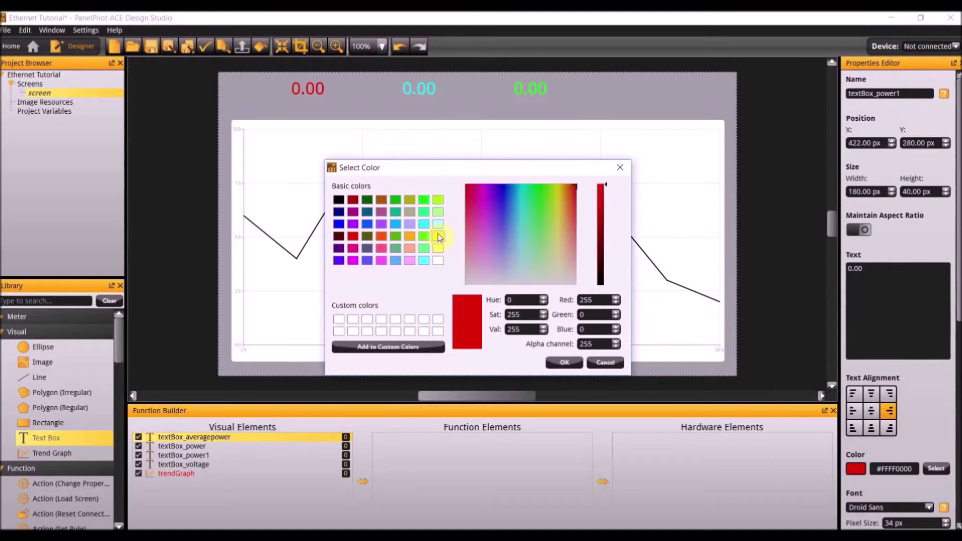
{"action": "left_click", "coordinate": [438, 247]}
{"action": "left_click", "coordinate": [563, 363]}
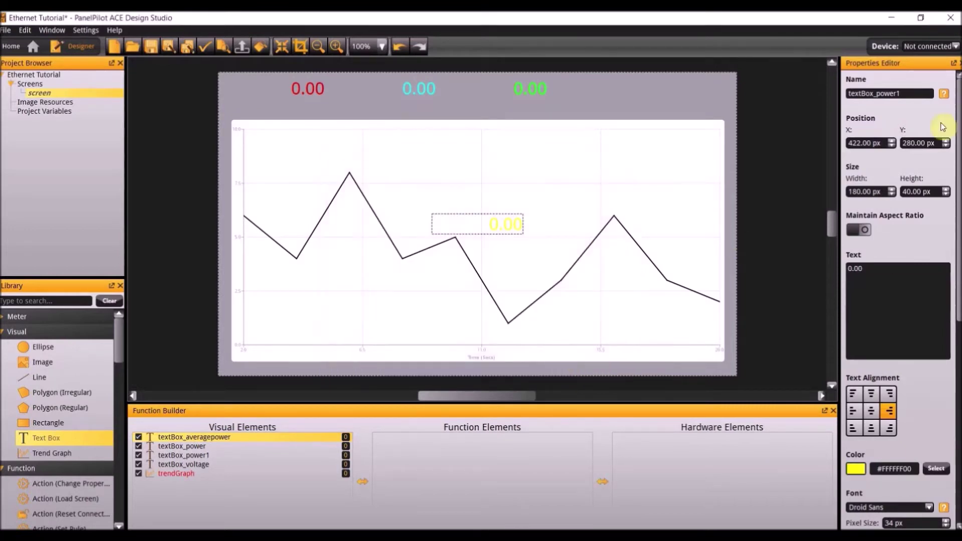
Move the yellow readout to 693, 12 and rename it textBox_current.
{"action": "left_click", "coordinate": [872, 144]}
{"action": "type", "text": "693"}
{"action": "key", "text": "Tab"}
{"action": "type", "text": "12"}
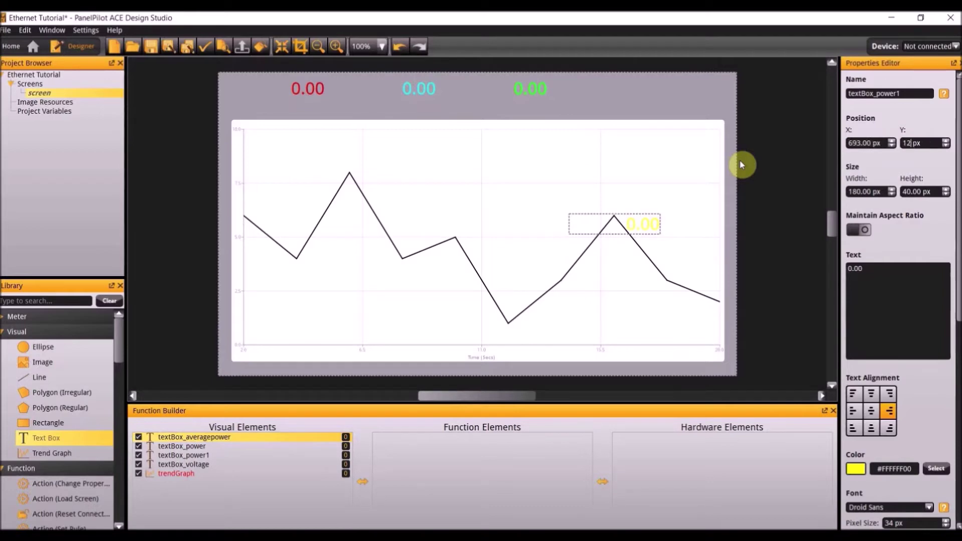
{"action": "key", "text": "Return"}
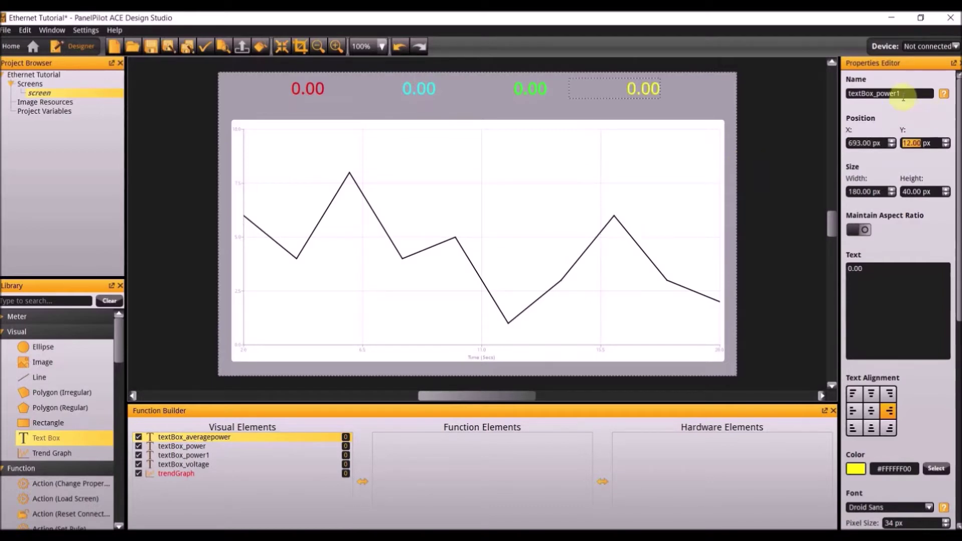
{"action": "left_click", "coordinate": [905, 94]}
{"action": "key", "text": "BackSpace"}
{"action": "key", "text": "BackSpace"}
{"action": "key", "text": "BackSpace"}
{"action": "key", "text": "BackSpace"}
{"action": "key", "text": "BackSpace"}
{"action": "key", "text": "BackSpace"}
{"action": "type", "text": "current"}
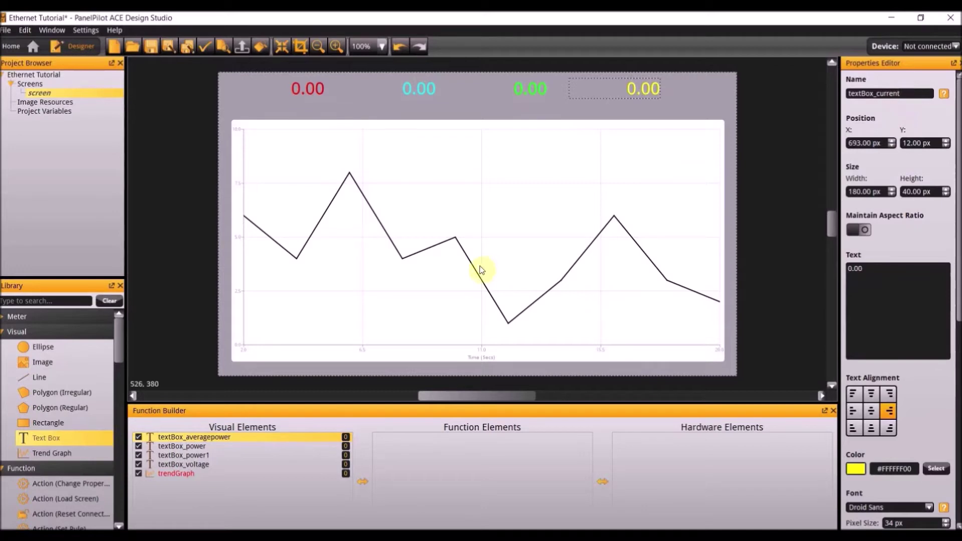
Add a 100 × 30 px text box at position 30, 55.
{"action": "double_click", "coordinate": [66, 442]}
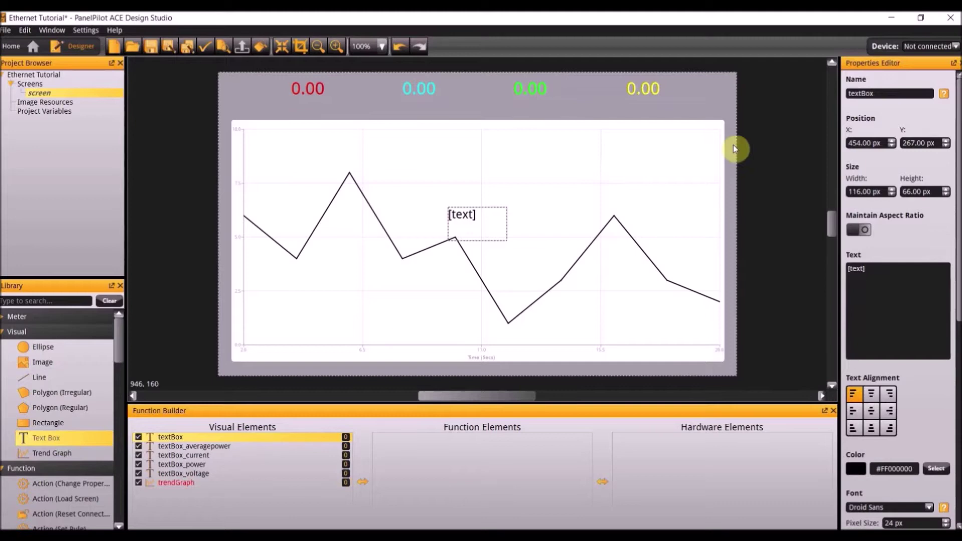
{"action": "double_click", "coordinate": [882, 192]}
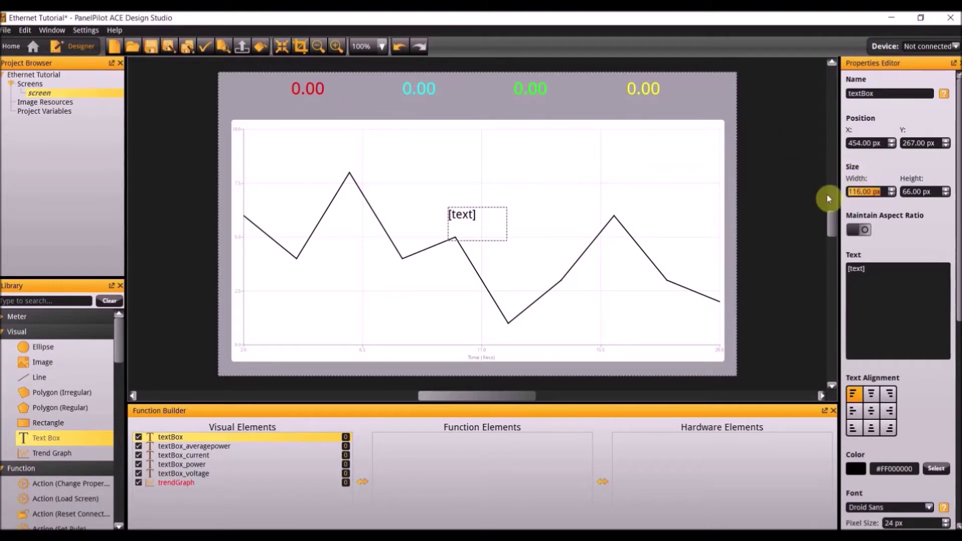
{"action": "type", "text": "100"}
{"action": "key", "text": "Tab"}
{"action": "type", "text": "30"}
{"action": "key", "text": "Tab"}
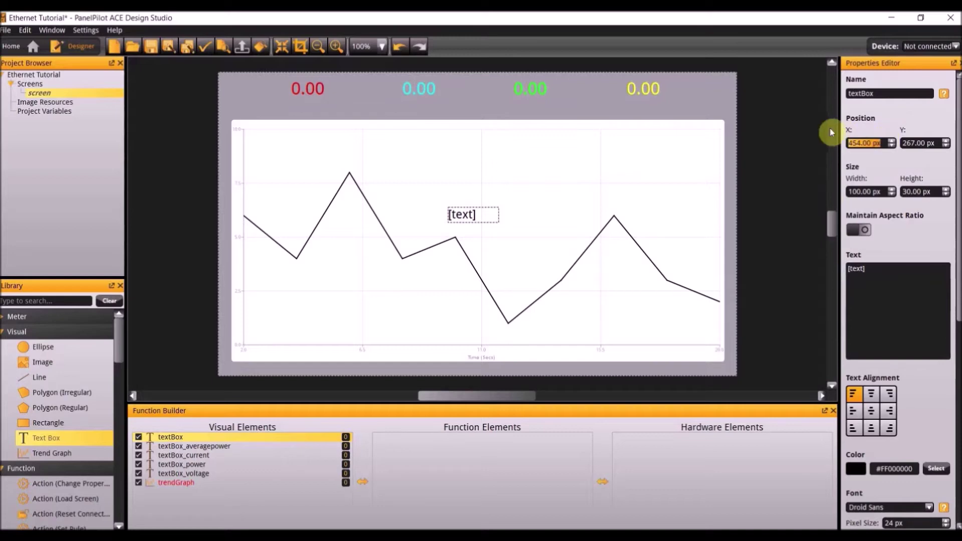
{"action": "type", "text": "30"}
{"action": "key", "text": "Tab"}
{"action": "type", "text": "55"}
{"action": "key", "text": "Tab"}
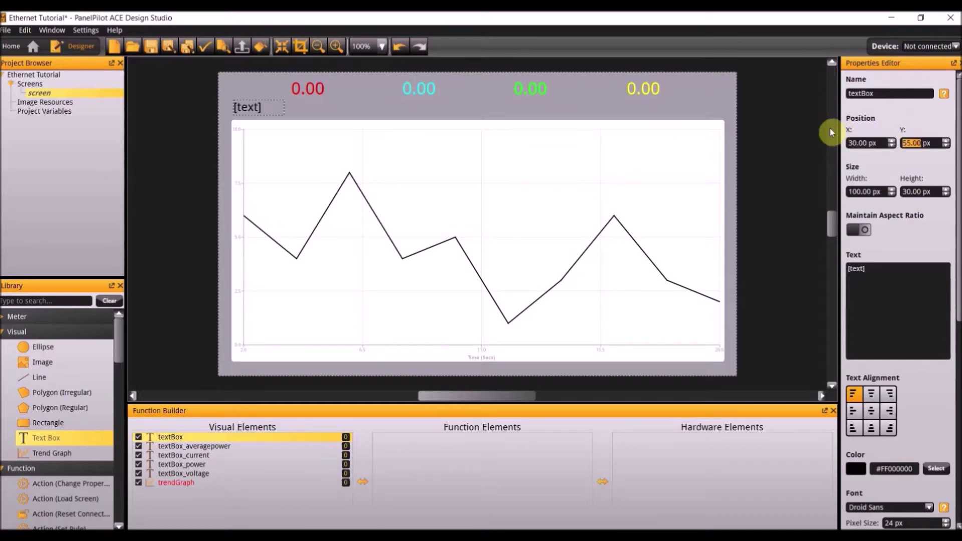
{"action": "left_click", "coordinate": [316, 95]}
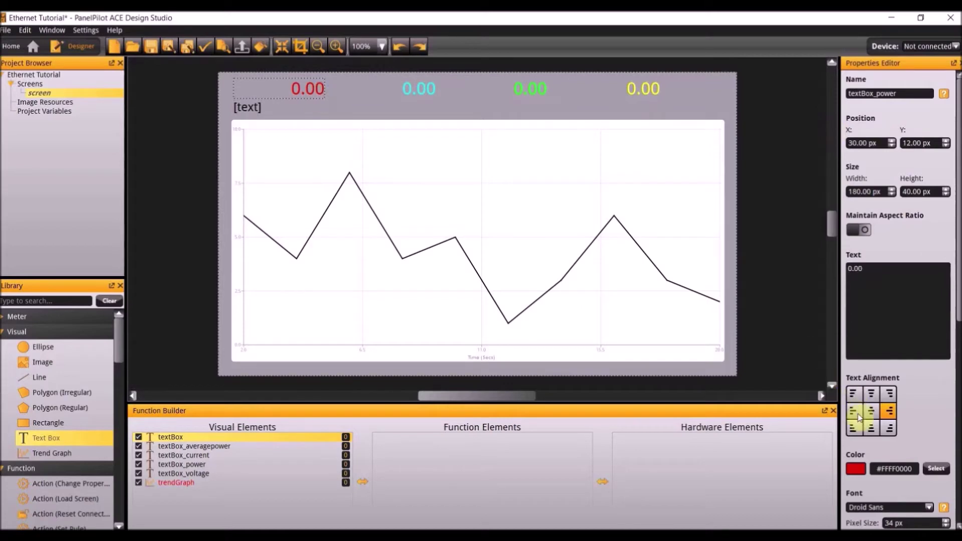
Left-align the text of the red, cyan, green and yellow readouts.
{"action": "left_click", "coordinate": [854, 411]}
{"action": "left_click", "coordinate": [416, 89]}
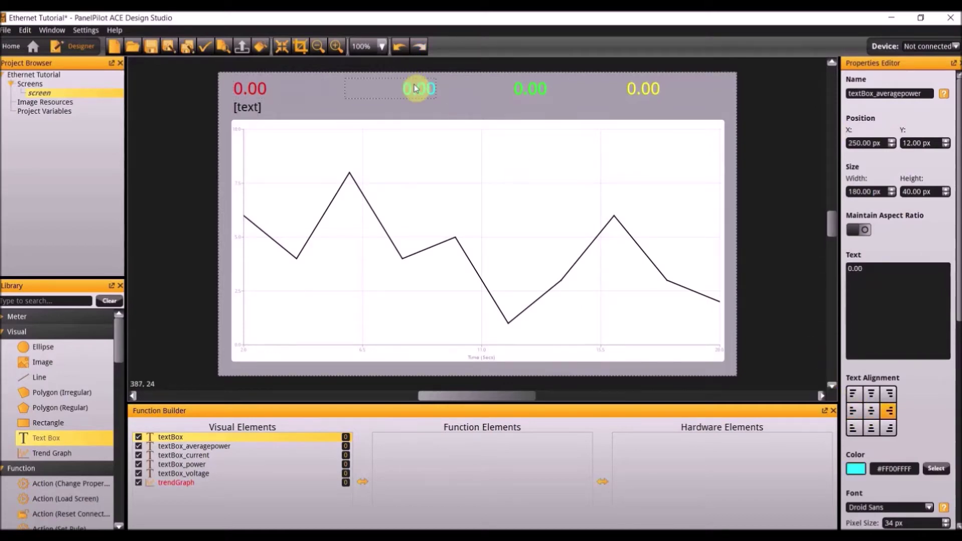
{"action": "left_click", "coordinate": [541, 90], "text": "shift"}
{"action": "left_click", "coordinate": [640, 90], "text": "shift"}
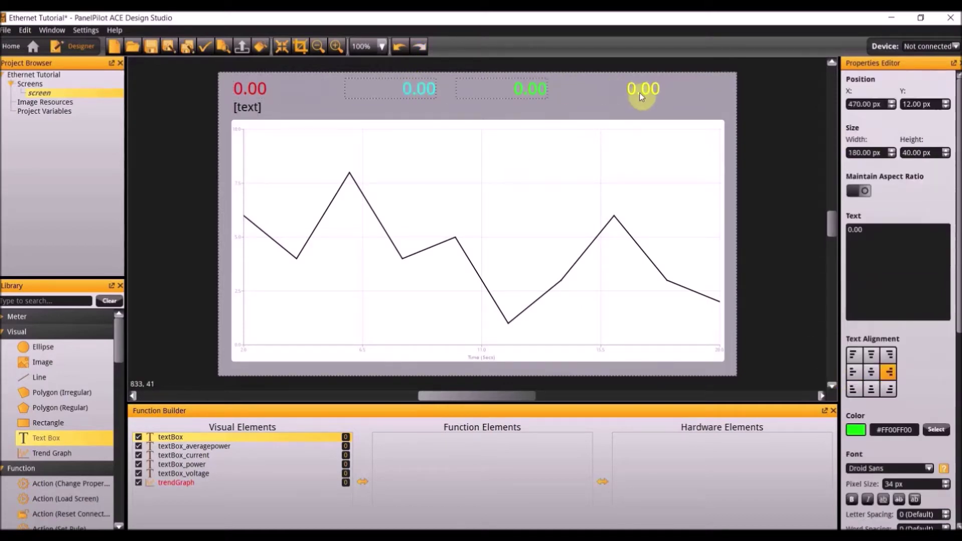
{"action": "left_click", "coordinate": [853, 372]}
Turn the [text] placeholder into a red caption reading 'Power'.
{"action": "left_click", "coordinate": [247, 107]}
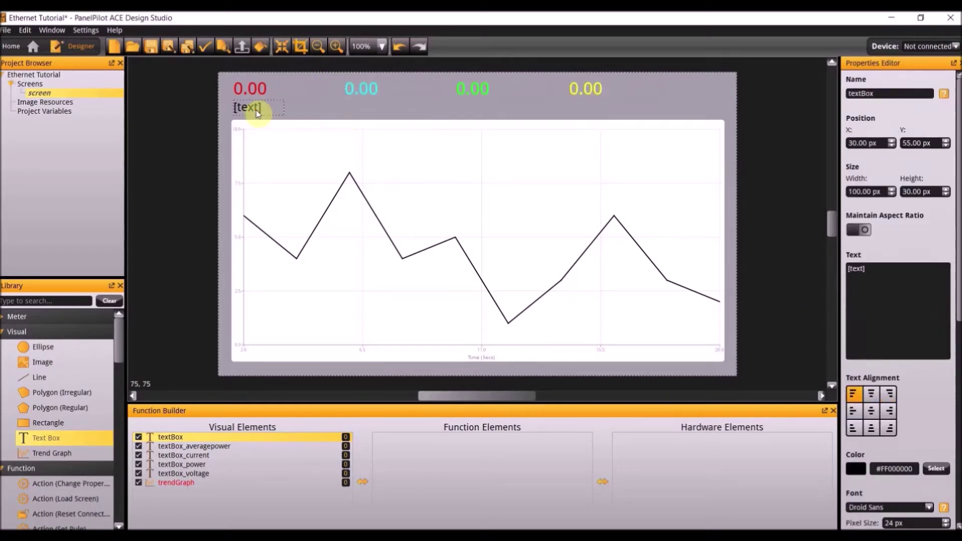
{"action": "left_click", "coordinate": [866, 476]}
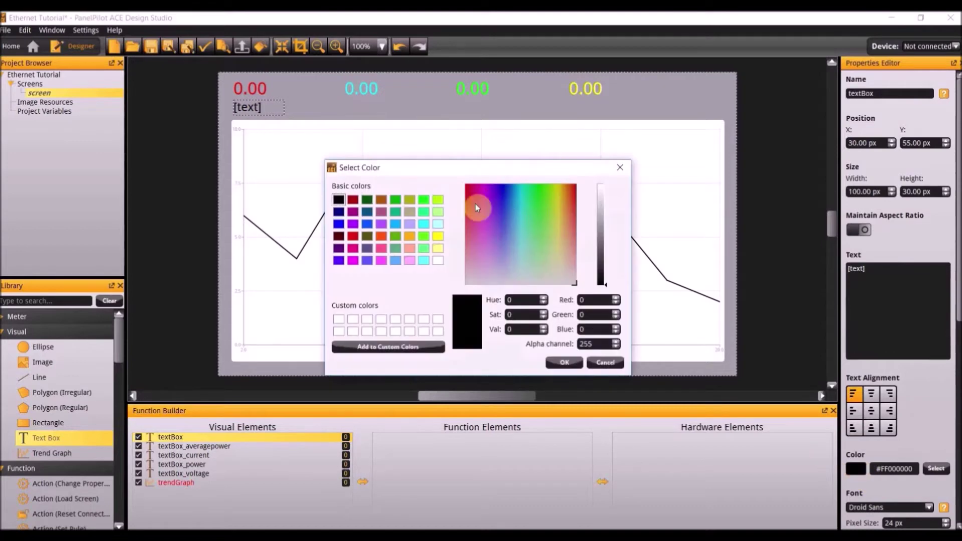
{"action": "left_click", "coordinate": [352, 239]}
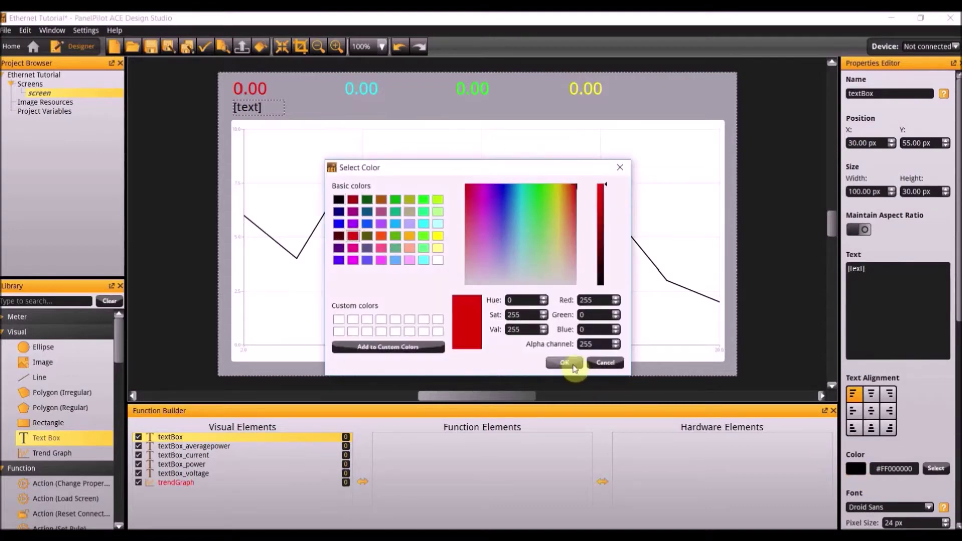
{"action": "left_click", "coordinate": [566, 364]}
{"action": "key", "text": "ctrl+a"}
{"action": "type", "text": "Power"}
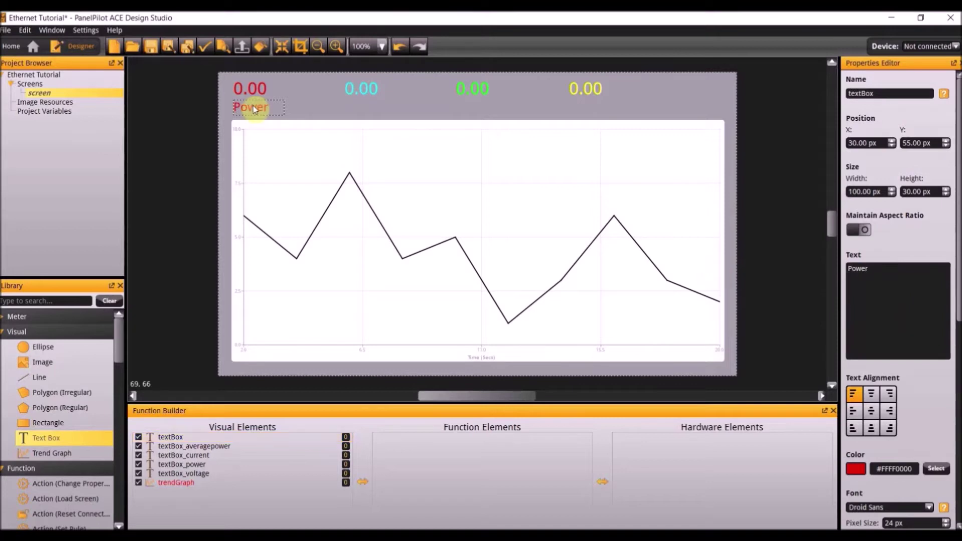
{"action": "left_click", "coordinate": [428, 228]}
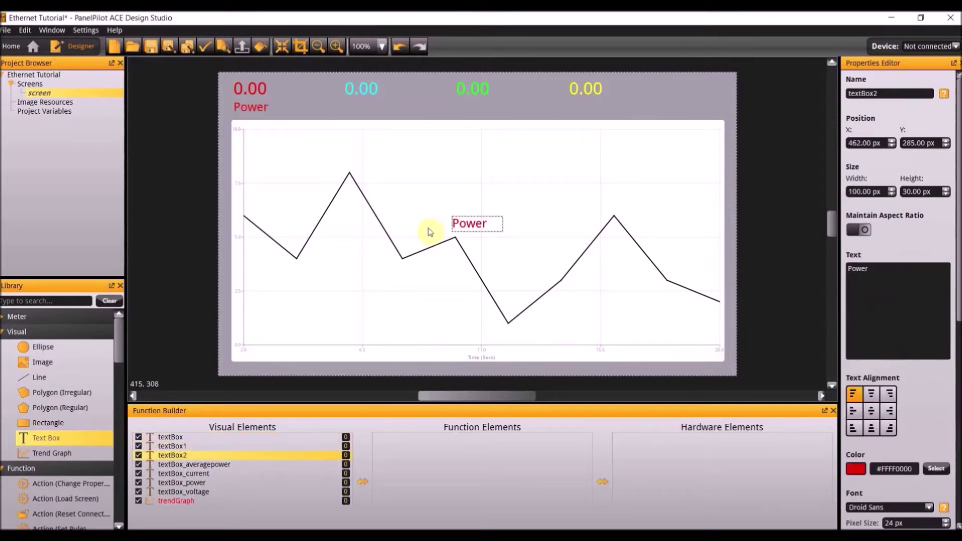
Paste a 'Power Avg' caption, widen it to 125 px and place it at 250, 55.
{"action": "left_click", "coordinate": [427, 227]}
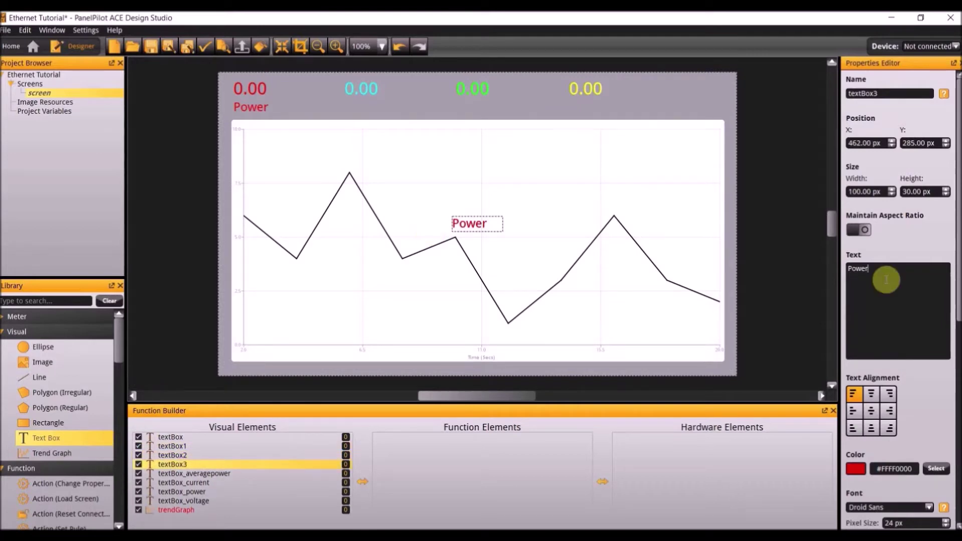
{"action": "type", "text": "Avg"}
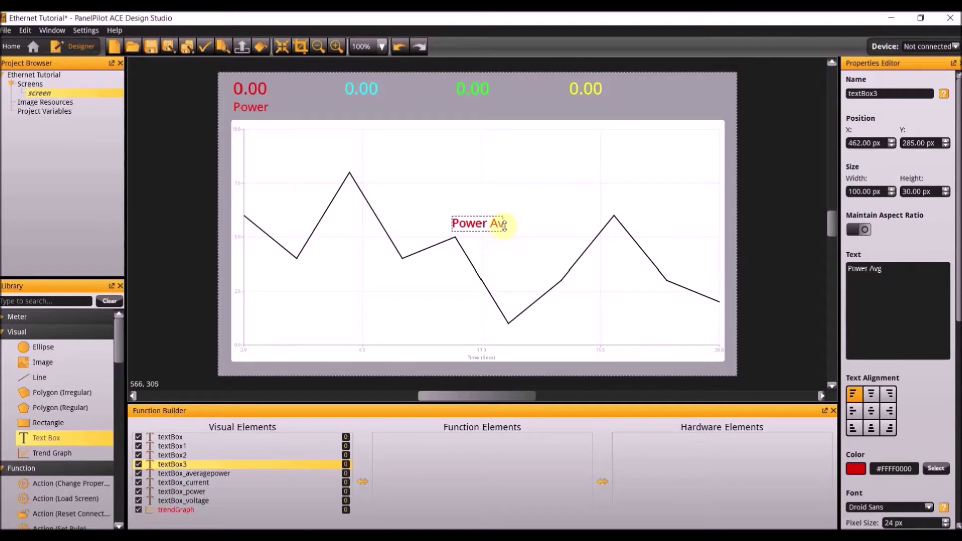
{"action": "left_click_drag", "start_coordinate": [502, 226], "coordinate": [515, 232]}
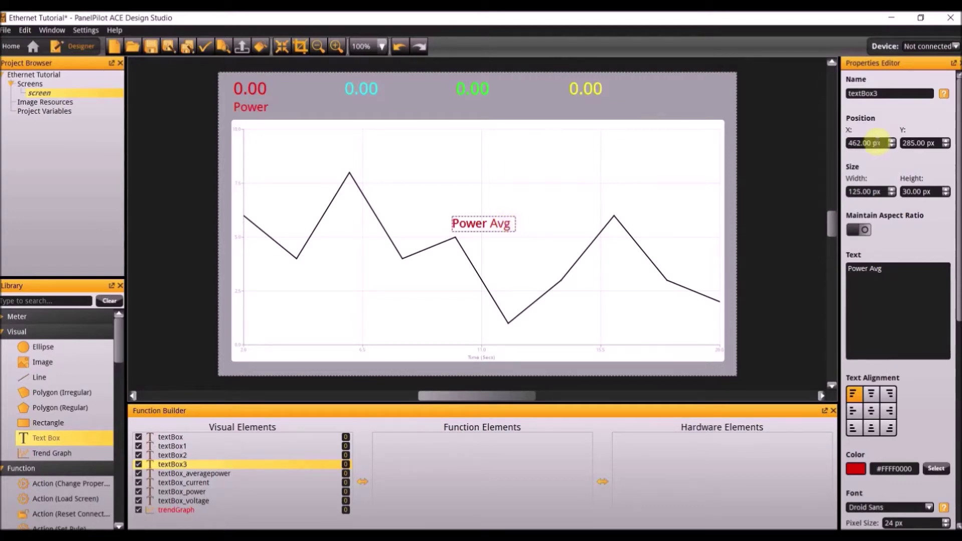
{"action": "left_click", "coordinate": [877, 143]}
{"action": "type", "text": "250"}
{"action": "key", "text": "Tab"}
{"action": "type", "text": "5"}
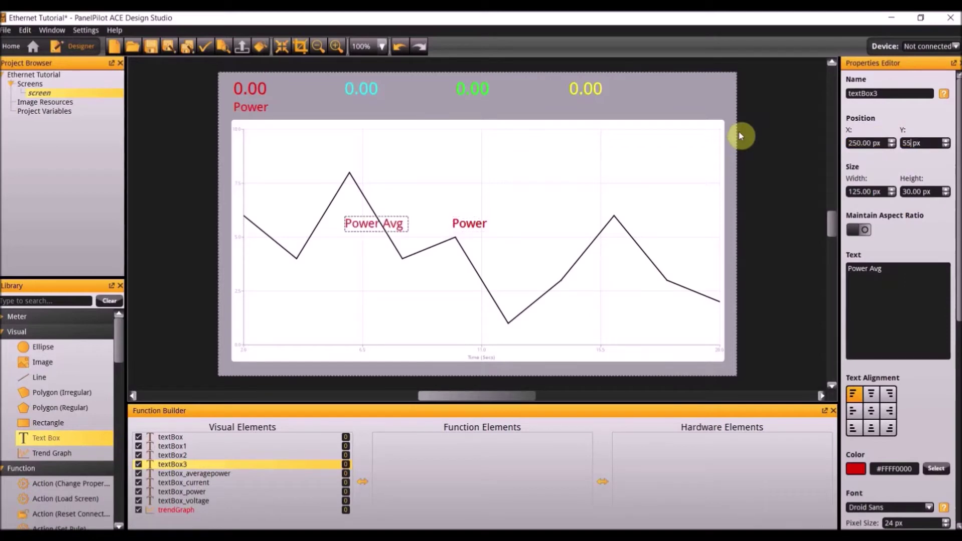
{"action": "key", "text": "Return"}
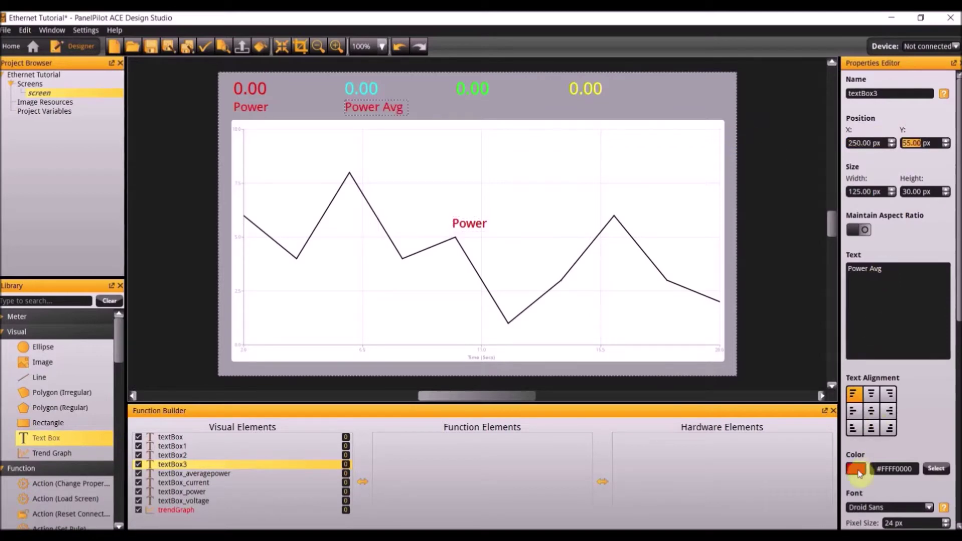
Make the Power Avg caption cyan.
{"action": "left_click", "coordinate": [857, 469]}
{"action": "left_click", "coordinate": [423, 224]}
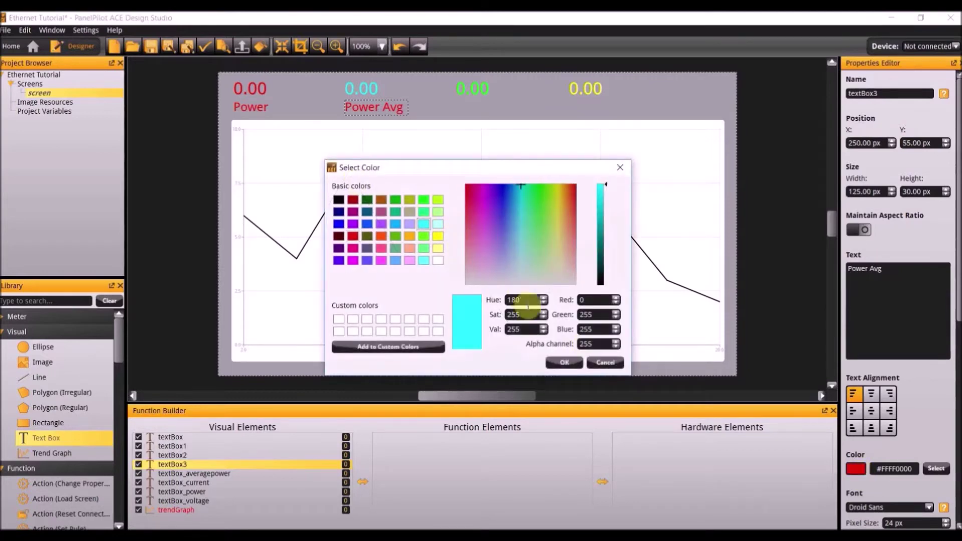
{"action": "left_click", "coordinate": [563, 362]}
{"action": "left_click", "coordinate": [479, 227]}
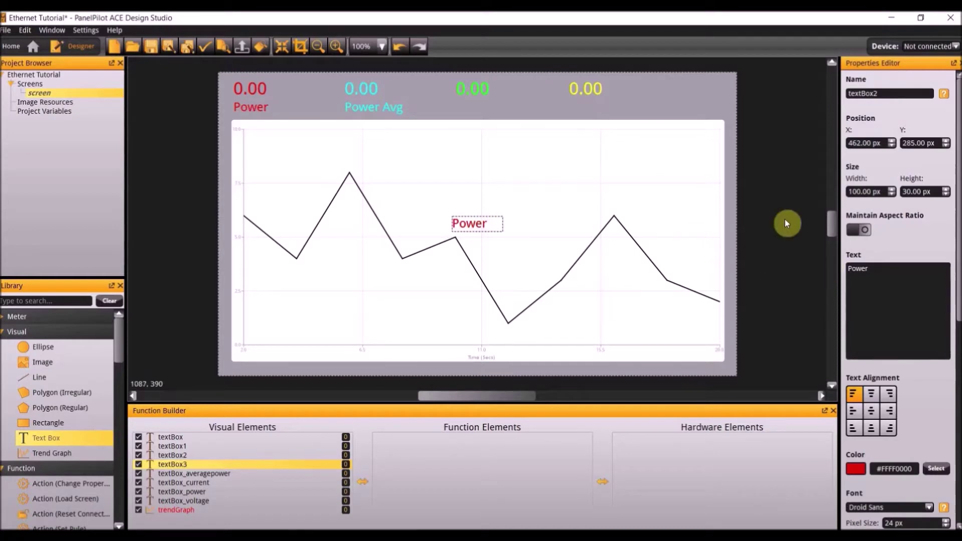
Change a Power copy's text to 'V1 Volts' and place it at 470, 55.
{"action": "key", "text": "BackSpace"}
{"action": "key", "text": "BackSpace"}
{"action": "key", "text": "BackSpace"}
{"action": "key", "text": "BackSpace"}
{"action": "key", "text": "BackSpace"}
{"action": "type", "text": "V1 Volts"}
{"action": "key", "text": "Tab"}
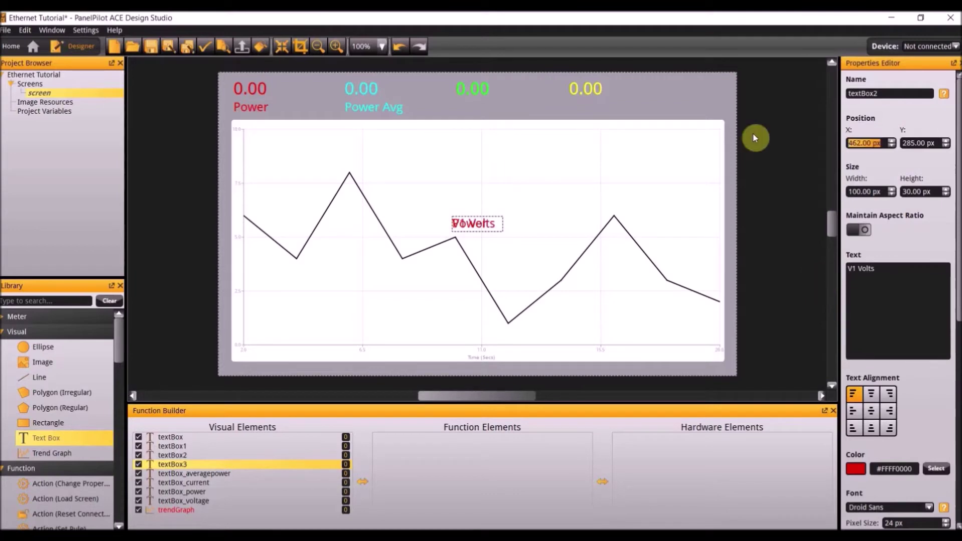
{"action": "type", "text": "470"}
{"action": "key", "text": "Tab"}
{"action": "type", "text": "55"}
{"action": "key", "text": "Return"}
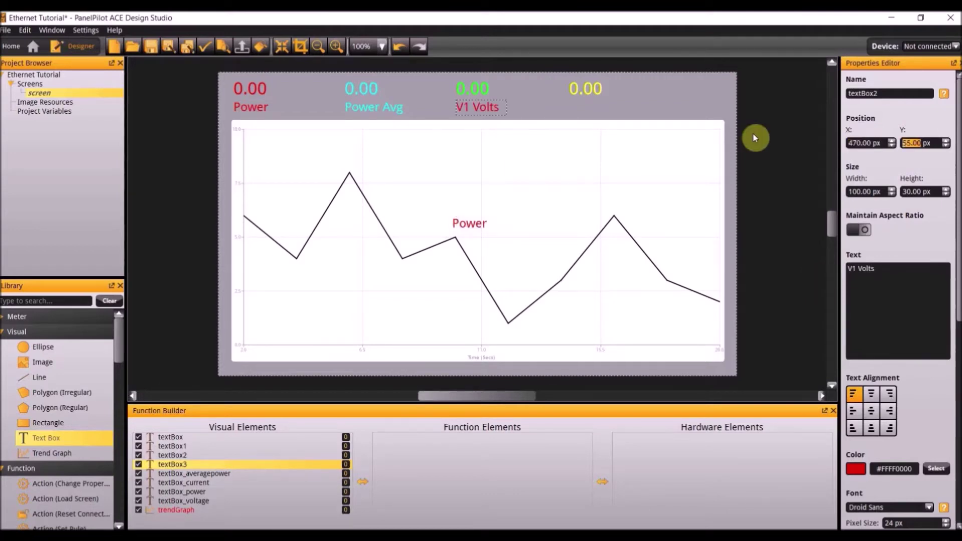
Make the V1 Volts caption green.
{"action": "left_click", "coordinate": [855, 469]}
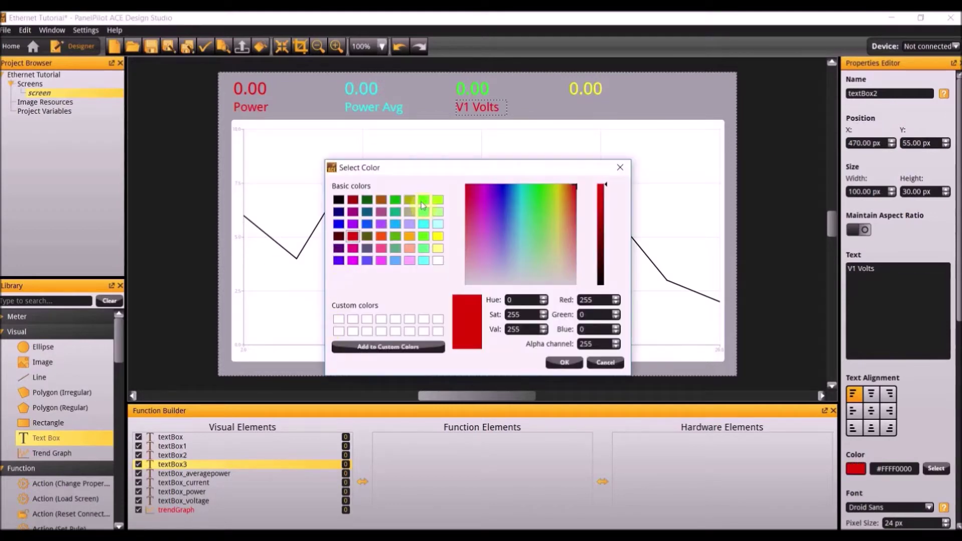
{"action": "left_click", "coordinate": [423, 200]}
{"action": "left_click", "coordinate": [564, 363]}
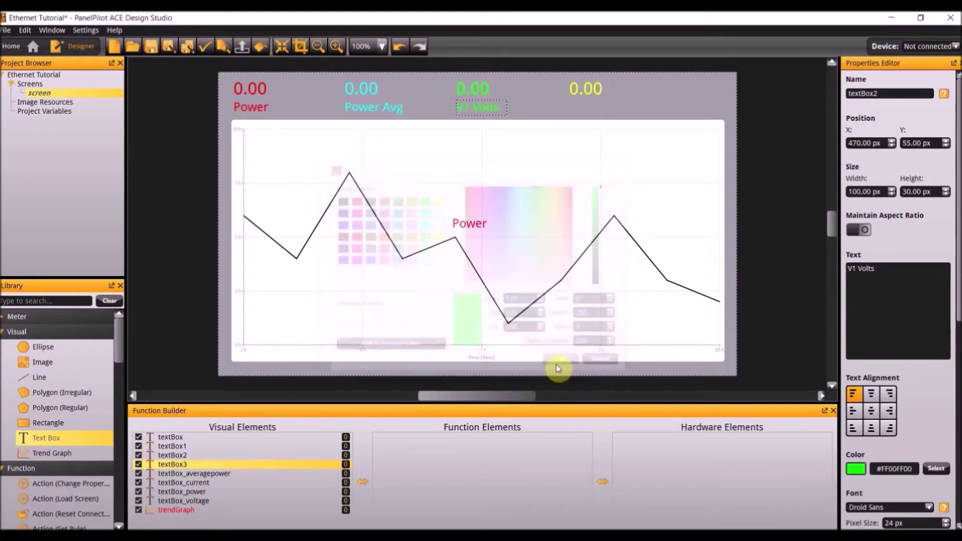
{"action": "left_click", "coordinate": [468, 226]}
{"action": "double_click", "coordinate": [881, 273]}
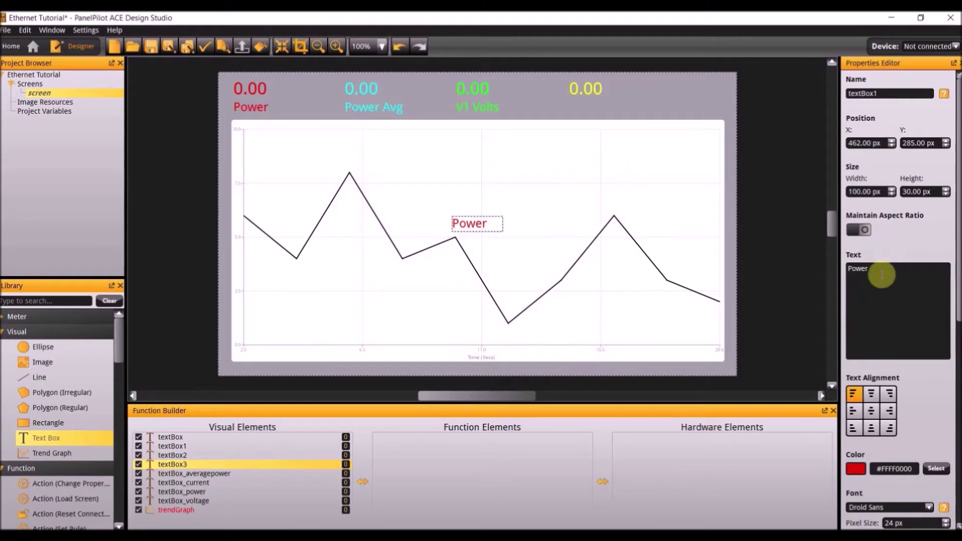
Caption the label 'V2 Current' and place it at 693, 55 px.
{"action": "type", "text": "V2"}
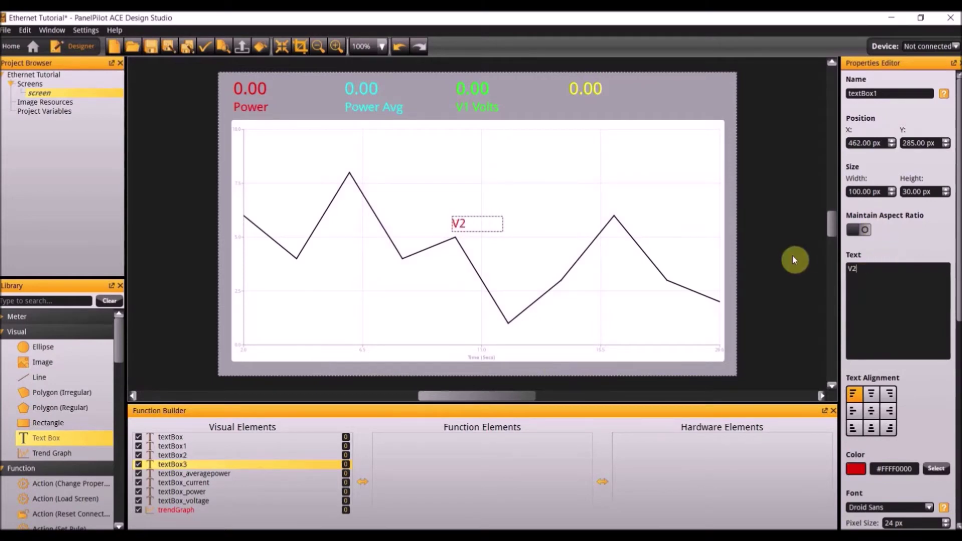
{"action": "type", "text": " Current"}
{"action": "left_click", "coordinate": [866, 144]}
{"action": "type", "text": "693"}
{"action": "key", "text": "Tab"}
{"action": "type", "text": "55"}
{"action": "key", "text": "Return"}
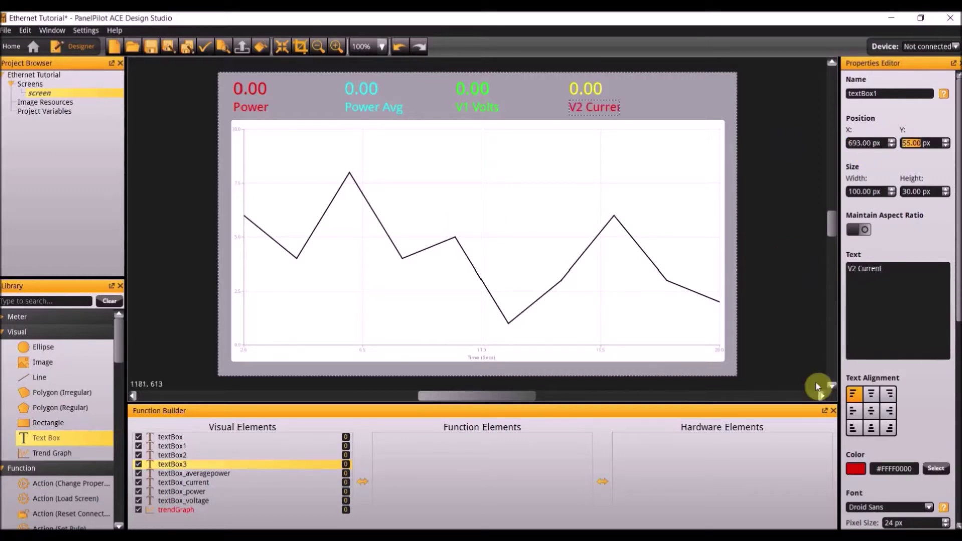
Colour the V2 Current label yellow and widen it to 130 px so it shows fully.
{"action": "left_click", "coordinate": [856, 470]}
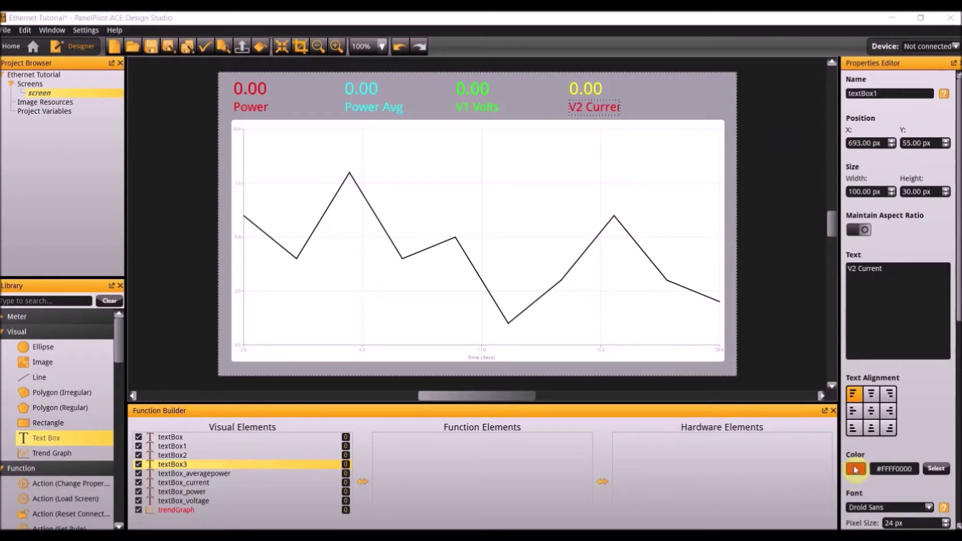
{"action": "left_click", "coordinate": [436, 238]}
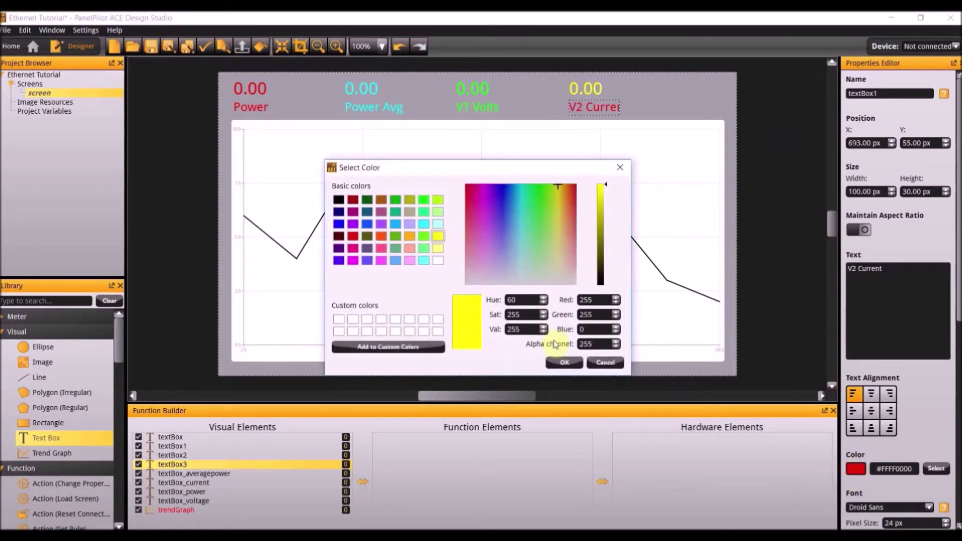
{"action": "left_click", "coordinate": [561, 362]}
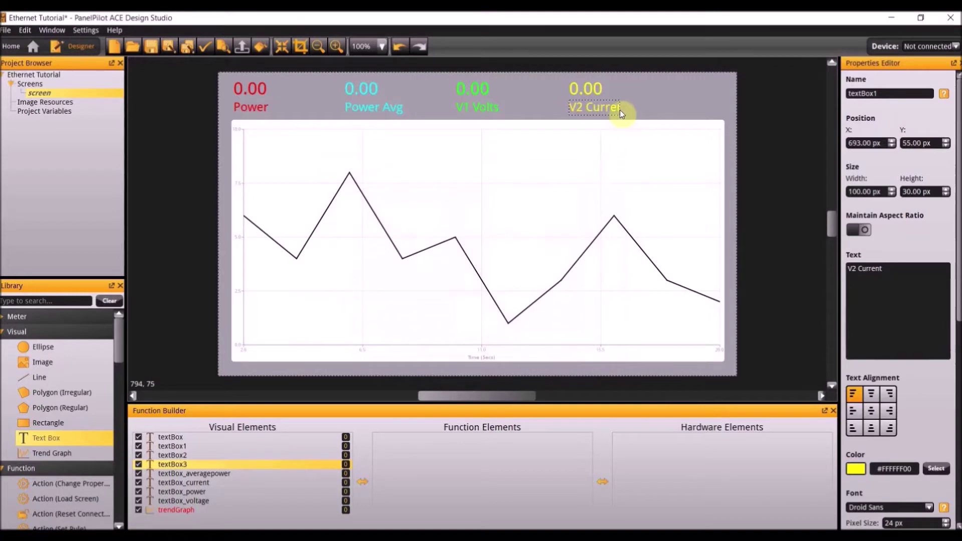
{"action": "left_click_drag", "start_coordinate": [620, 108], "coordinate": [635, 108]}
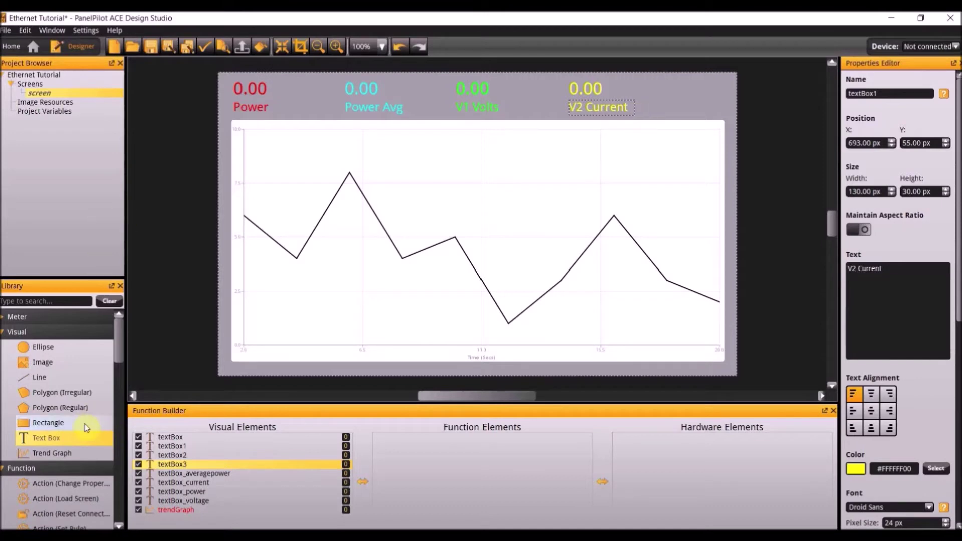
Add a rectangle to the screen at position 834, 103 px.
{"action": "double_click", "coordinate": [56, 427]}
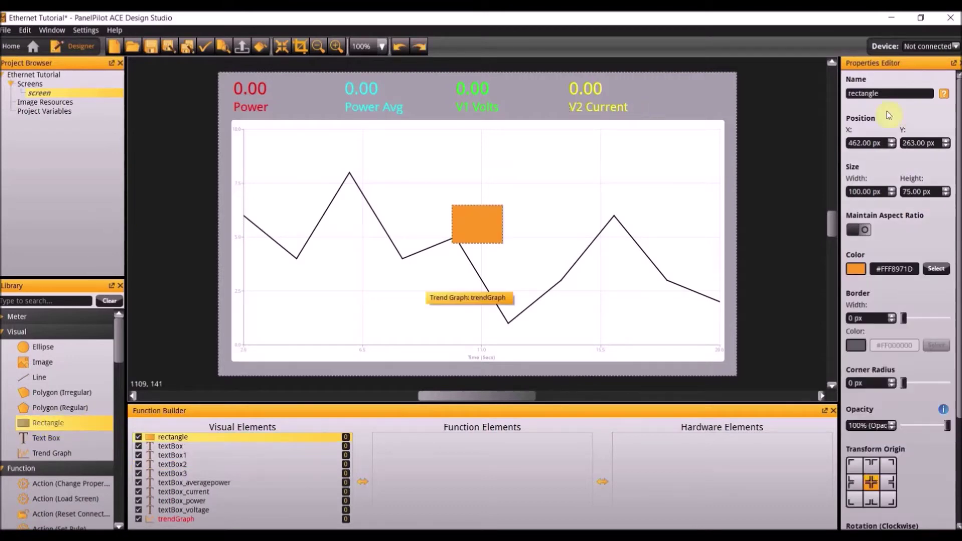
{"action": "left_click", "coordinate": [869, 147]}
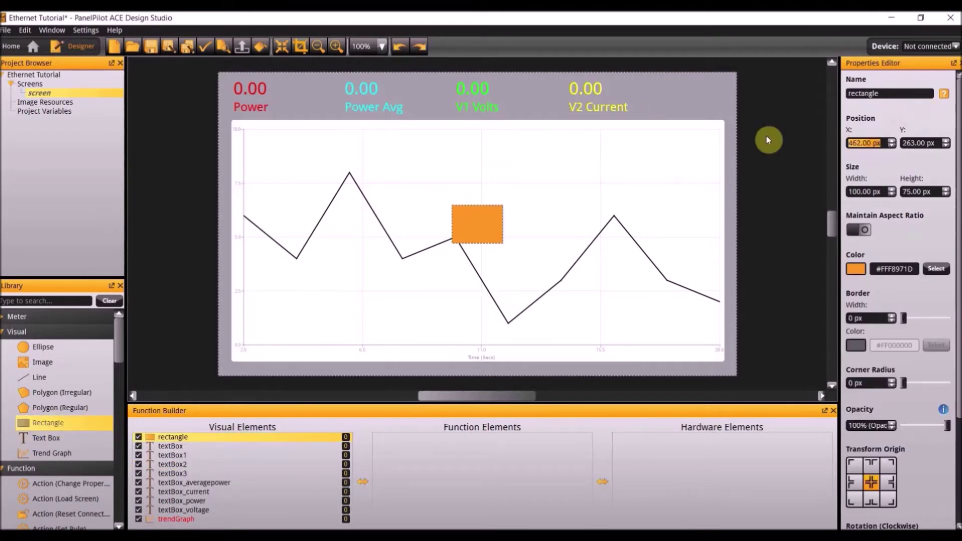
{"action": "type", "text": "834"}
{"action": "key", "text": "Tab"}
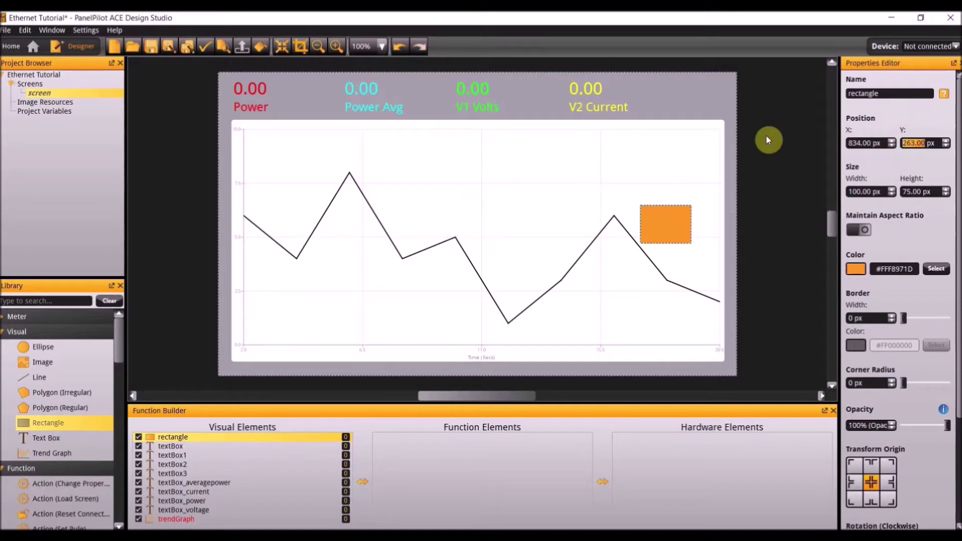
{"action": "type", "text": "103"}
{"action": "key", "text": "Return"}
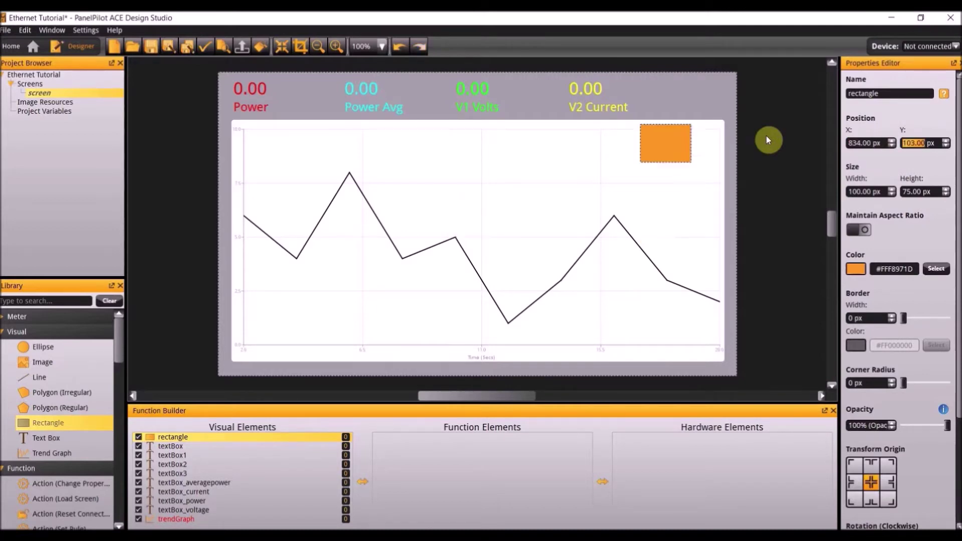
Size the rectangle to 160 px wide by 120 px high.
{"action": "left_click", "coordinate": [883, 192]}
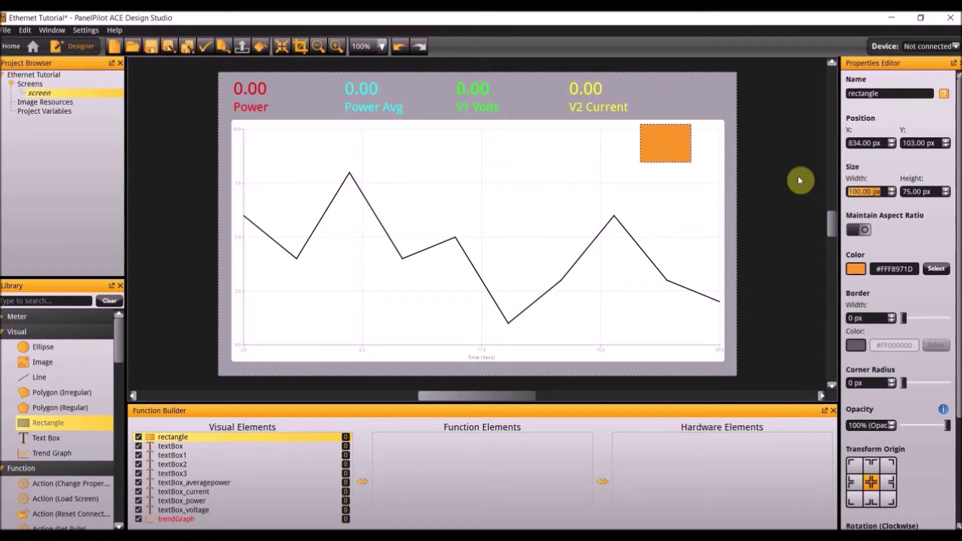
{"action": "key", "text": "ctrl+a"}
{"action": "type", "text": "160"}
{"action": "key", "text": "Tab"}
{"action": "type", "text": "120"}
{"action": "key", "text": "Return"}
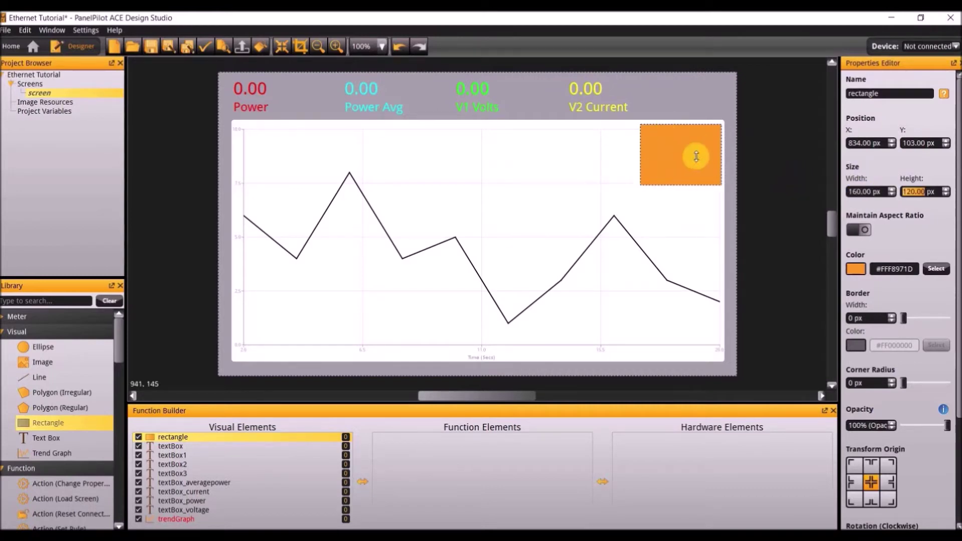
Fill the rectangle light yellow, give it a 1 px border, and set opacity to 30%.
{"action": "left_click", "coordinate": [852, 273]}
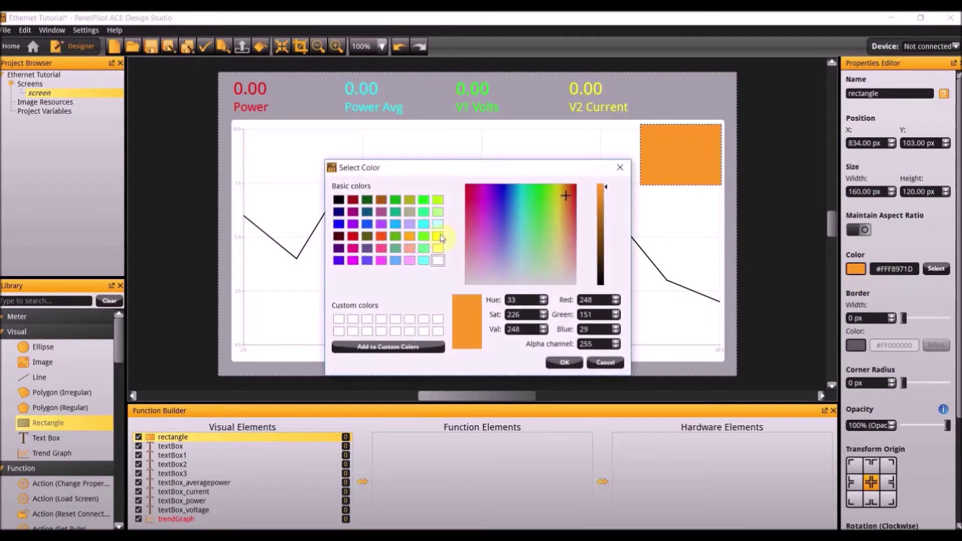
{"action": "left_click", "coordinate": [438, 248]}
{"action": "left_click", "coordinate": [563, 362]}
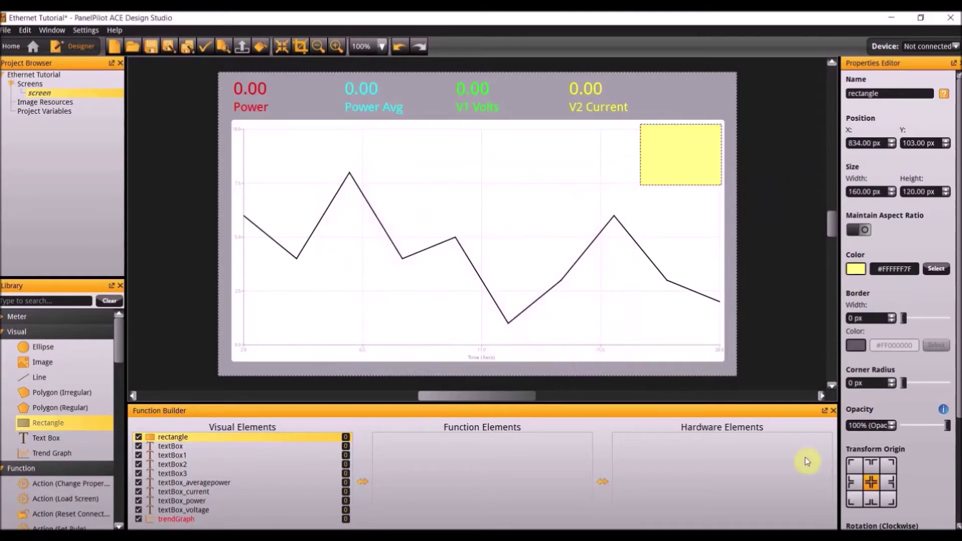
{"action": "left_click", "coordinate": [891, 317]}
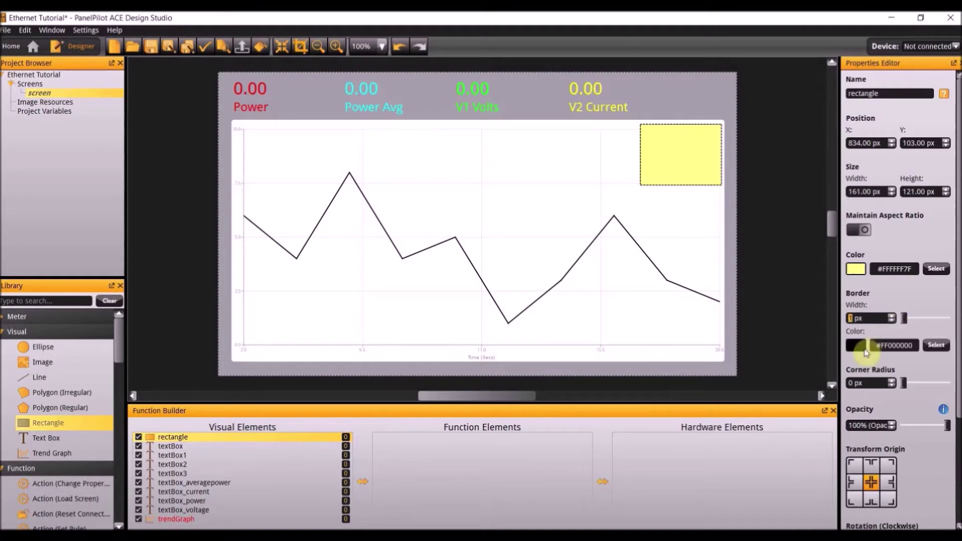
{"action": "scroll", "coordinate": [907, 372], "scroll_direction": "down", "scroll_amount": 3}
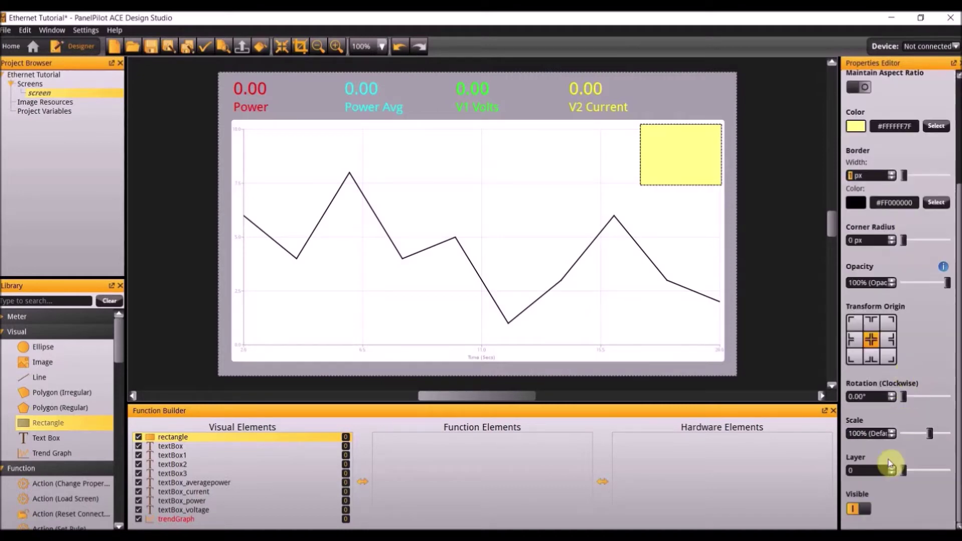
{"action": "left_click", "coordinate": [881, 282]}
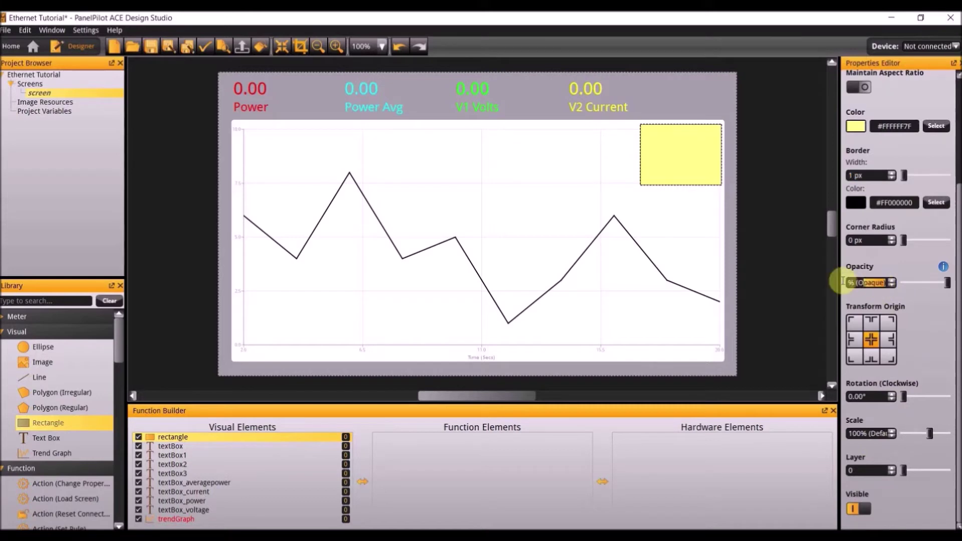
{"action": "type", "text": "30"}
{"action": "key", "text": "Return"}
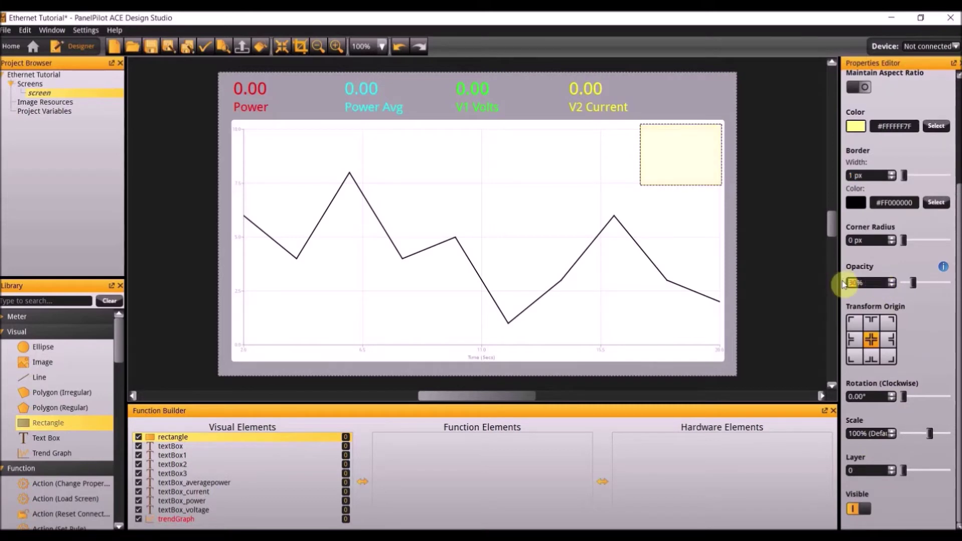
Add a text box at 834, 103 px sized 160 by 120 px over the rectangle.
{"action": "double_click", "coordinate": [46, 438]}
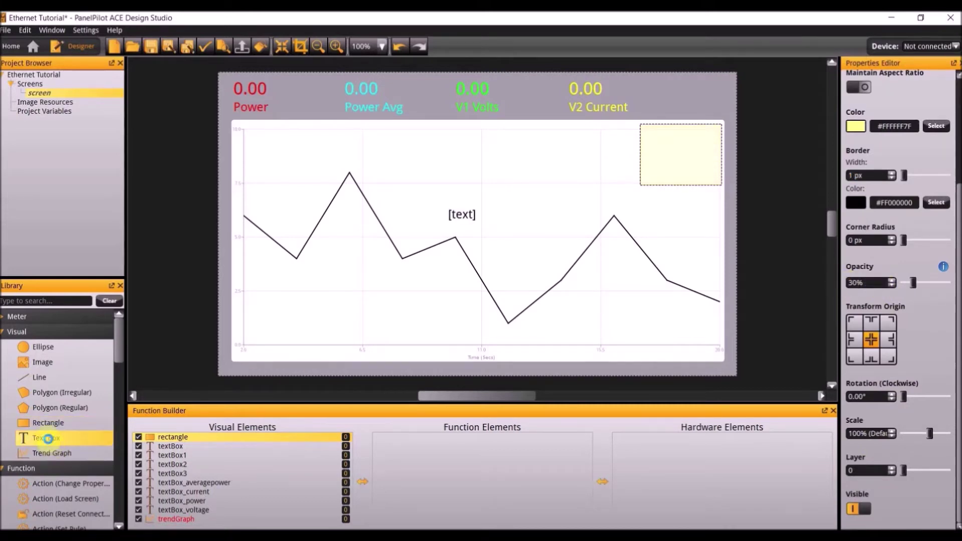
{"action": "scroll", "coordinate": [861, 172], "scroll_direction": "up", "scroll_amount": 3}
{"action": "left_click", "coordinate": [869, 143]}
{"action": "type", "text": "834"}
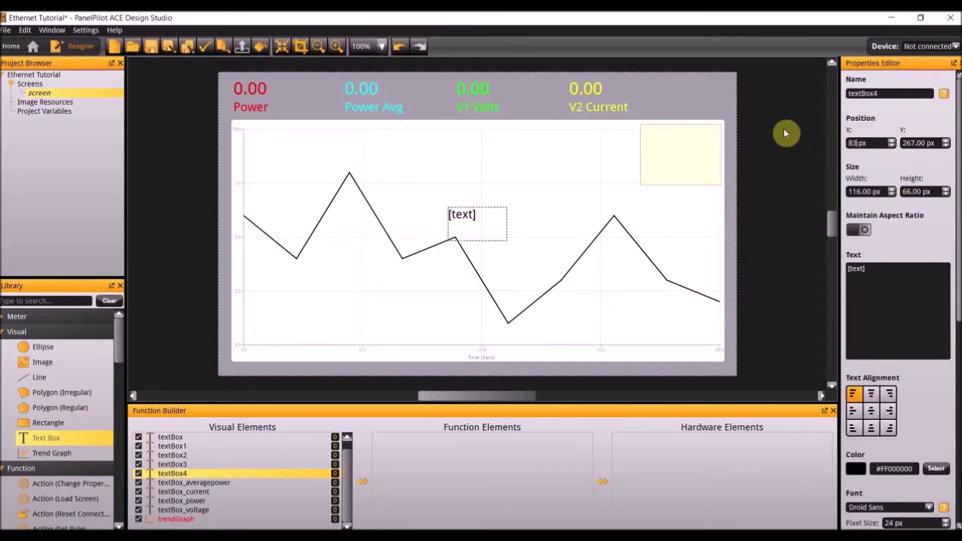
{"action": "key", "text": "Tab"}
{"action": "type", "text": "103"}
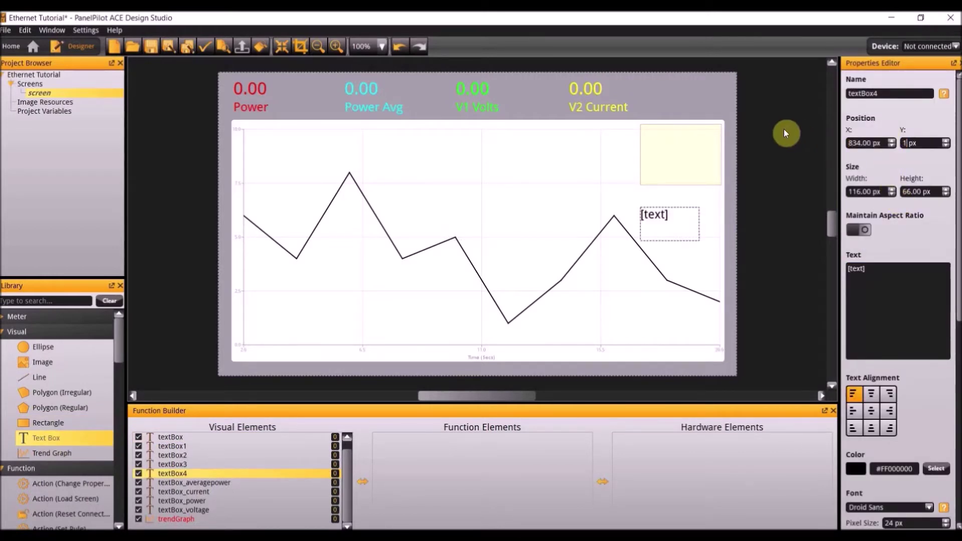
{"action": "key", "text": "Return"}
{"action": "key", "text": "Tab"}
{"action": "type", "text": "1"}
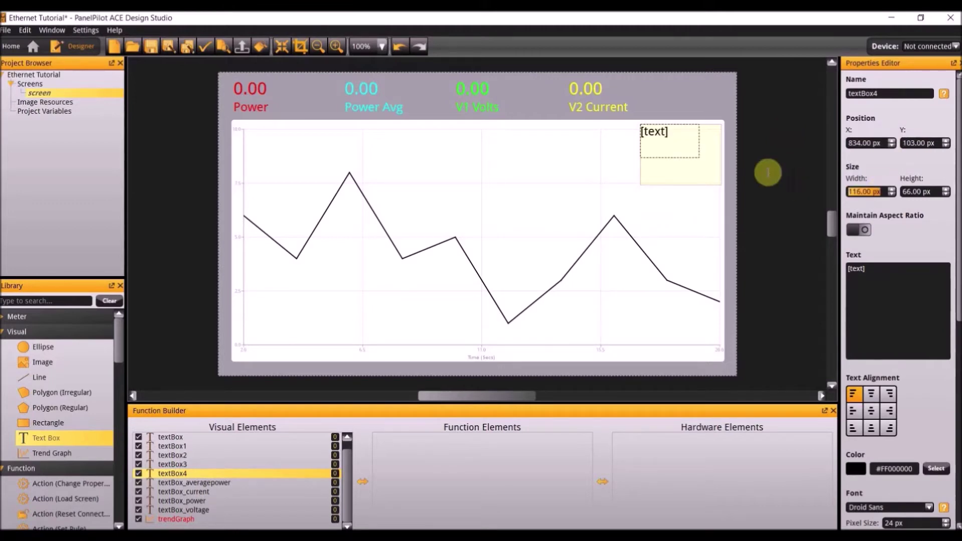
{"action": "type", "text": "60"}
{"action": "key", "text": "Tab"}
{"action": "type", "text": "120"}
{"action": "key", "text": "Return"}
Enter 'FTP Upload' as centred text coloured dark yellow.
{"action": "key", "text": "Tab"}
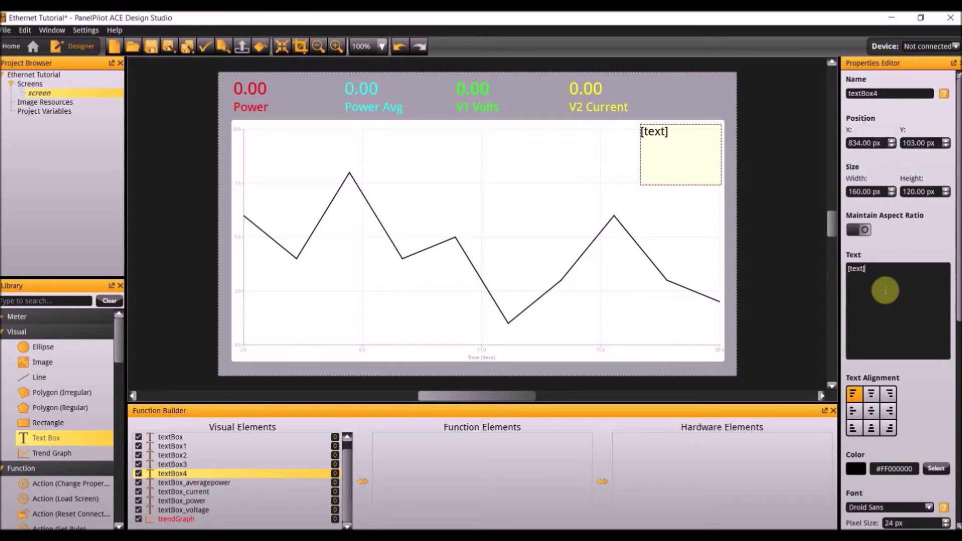
{"action": "type", "text": "FT"}
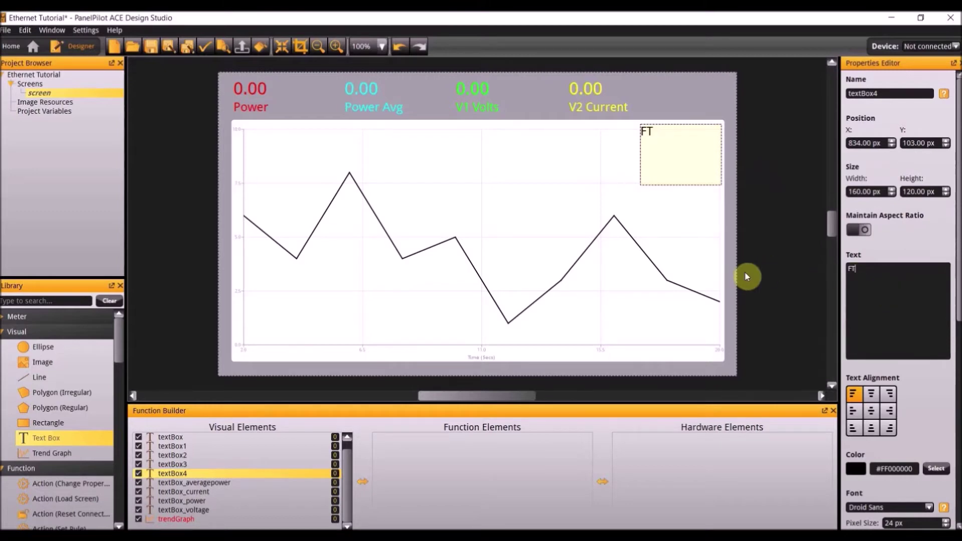
{"action": "type", "text": "P Upload"}
{"action": "left_click", "coordinate": [871, 410]}
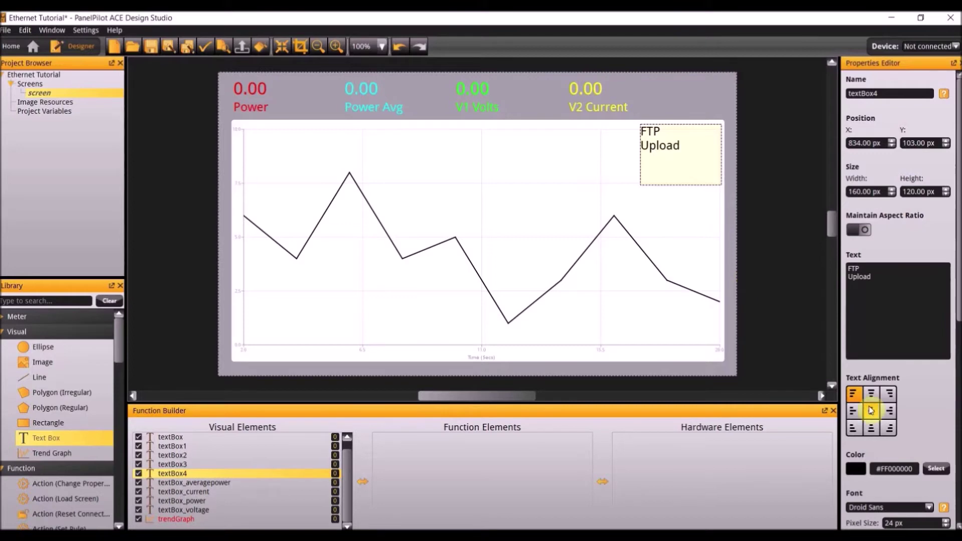
{"action": "left_click", "coordinate": [854, 471]}
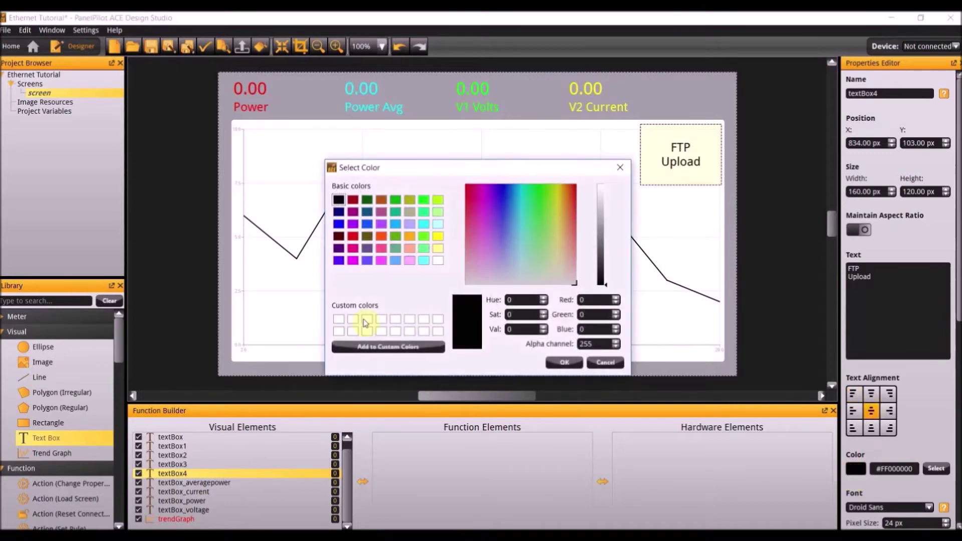
{"action": "left_click", "coordinate": [438, 237]}
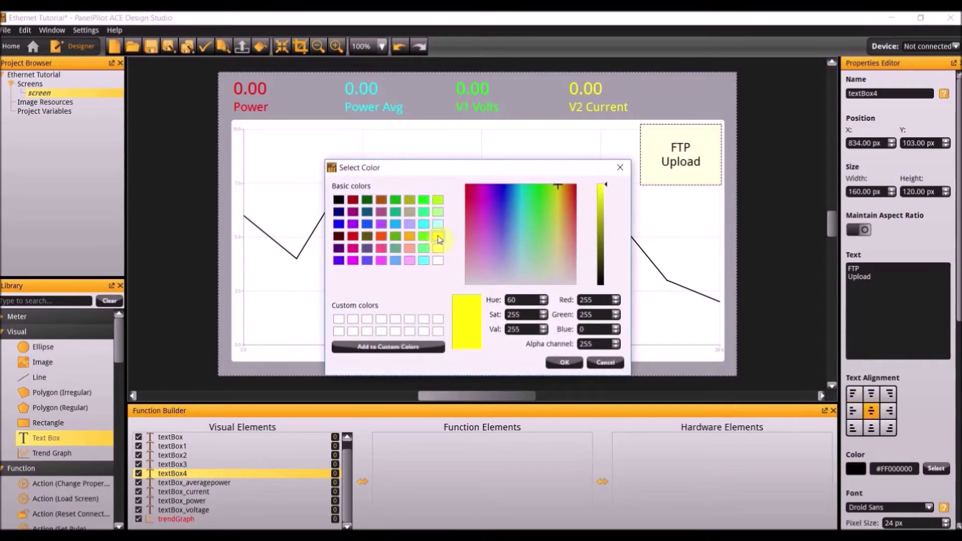
{"action": "left_click", "coordinate": [604, 205]}
{"action": "left_click", "coordinate": [565, 362]}
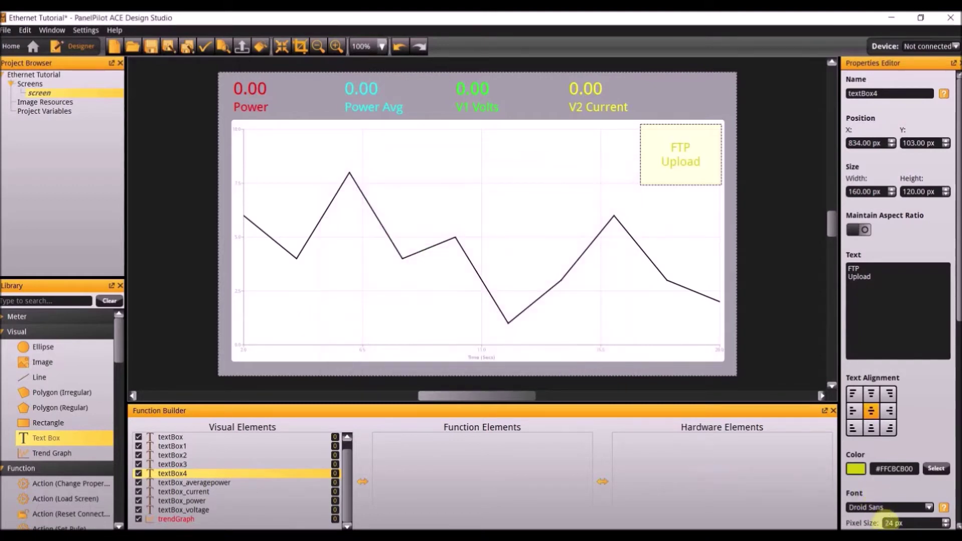
Set the font pixel size to 34 and name the text box buttontext_FTP.
{"action": "double_click", "coordinate": [889, 523]}
{"action": "type", "text": "34"}
{"action": "key", "text": "Return"}
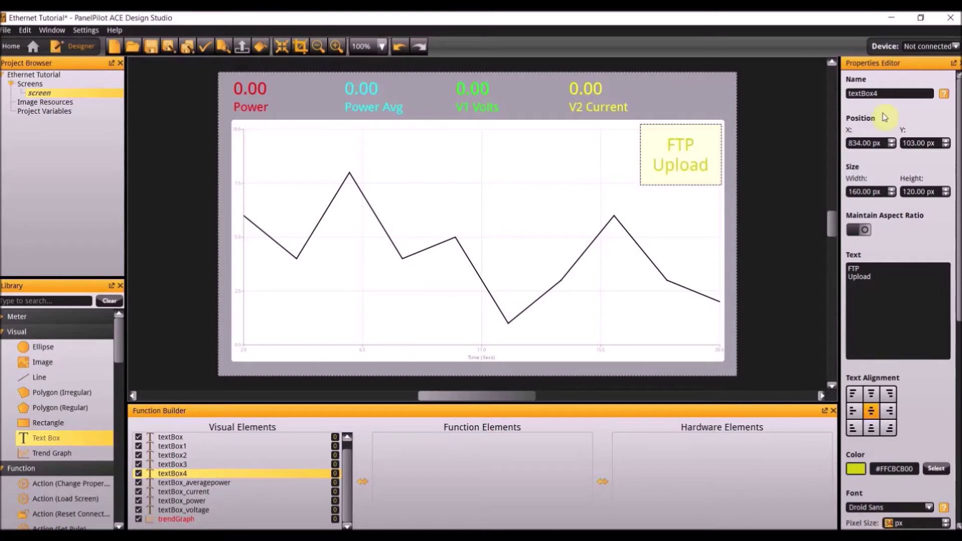
{"action": "double_click", "coordinate": [886, 92]}
{"action": "type", "text": "bu"}
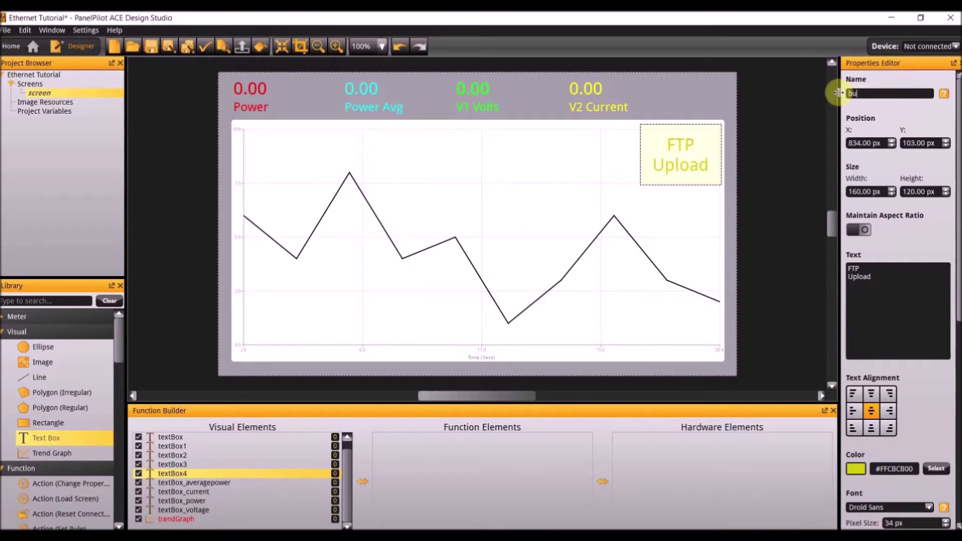
{"action": "type", "text": "ttontext_"}
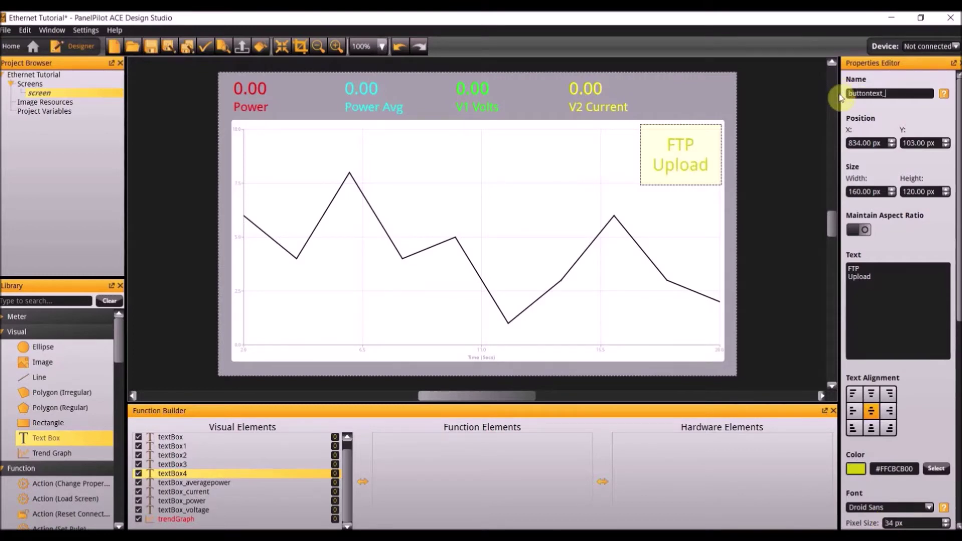
{"action": "type", "text": "FTP"}
{"action": "key", "text": "Return"}
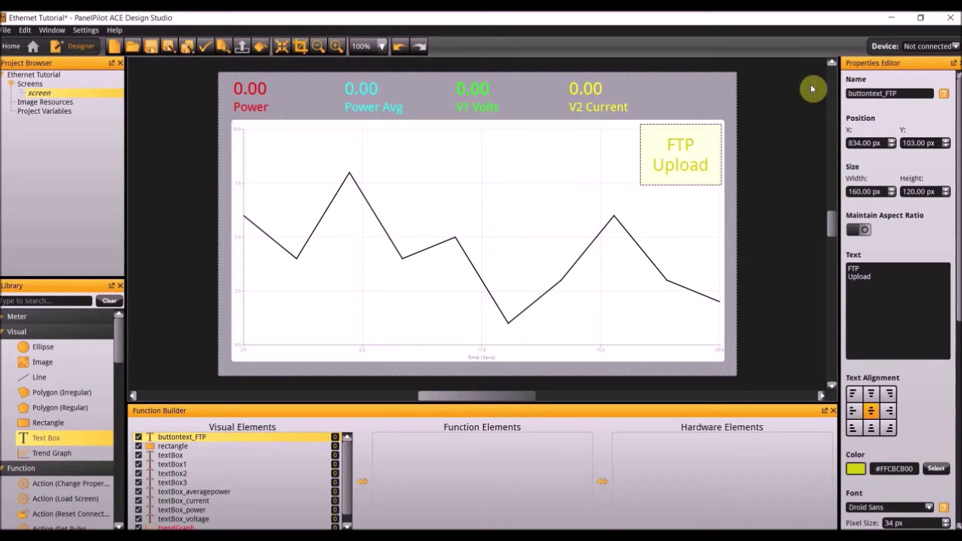
Add an FTP project variable pointing at host 10.0.4.18.
{"action": "left_click", "coordinate": [9, 128]}
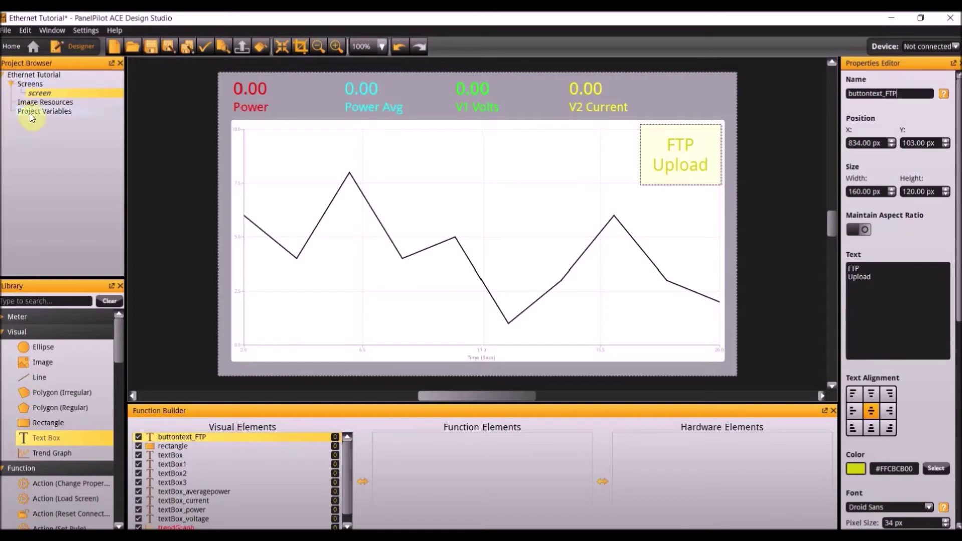
{"action": "right_click", "coordinate": [29, 114]}
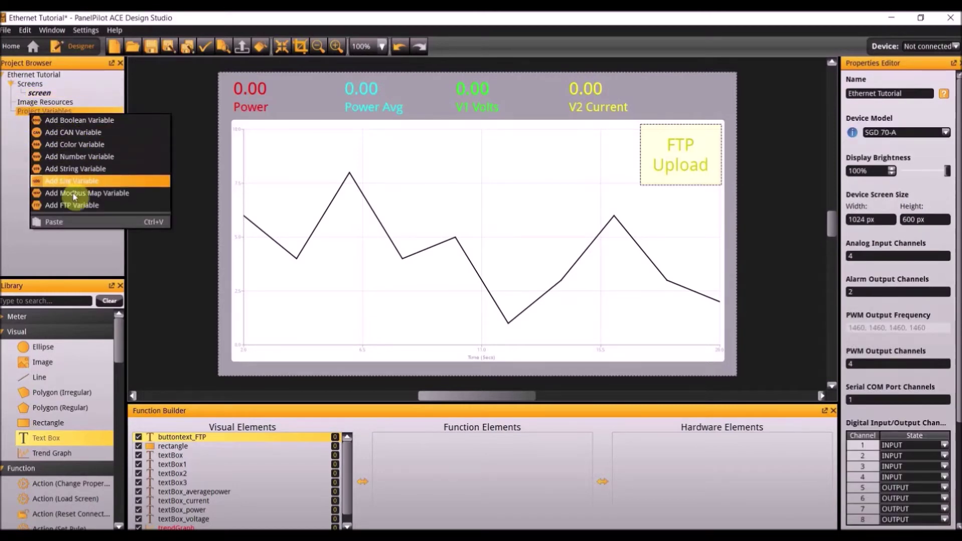
{"action": "left_click", "coordinate": [70, 206]}
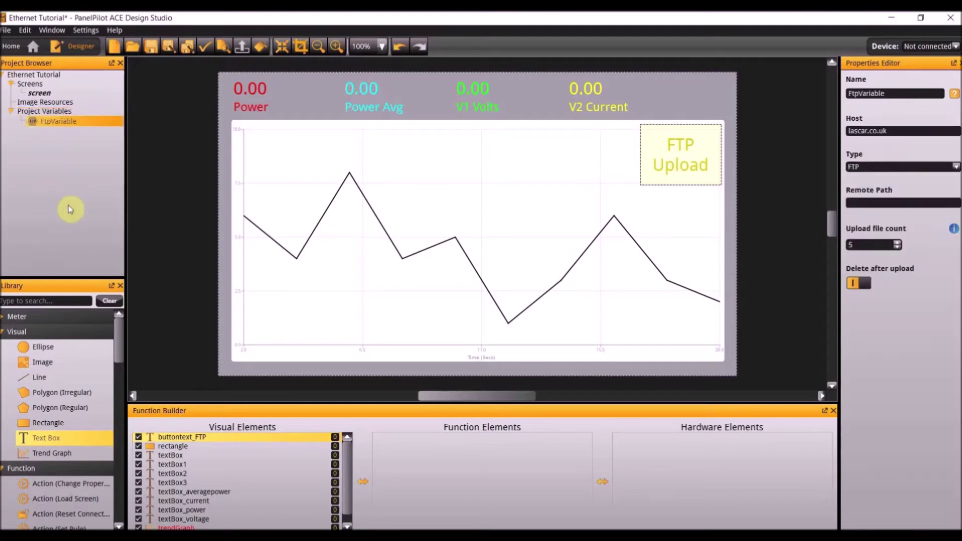
{"action": "left_click", "coordinate": [903, 130]}
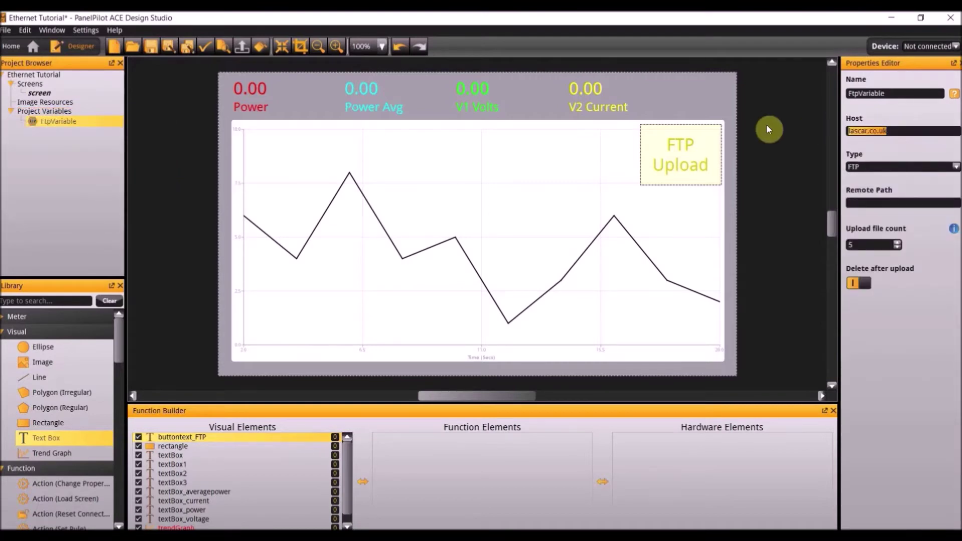
{"action": "type", "text": "10.0.4.18"}
Set the transfer type to SFTP, enter the login user name and password, and remote path 'test'.
{"action": "left_click", "coordinate": [918, 167]}
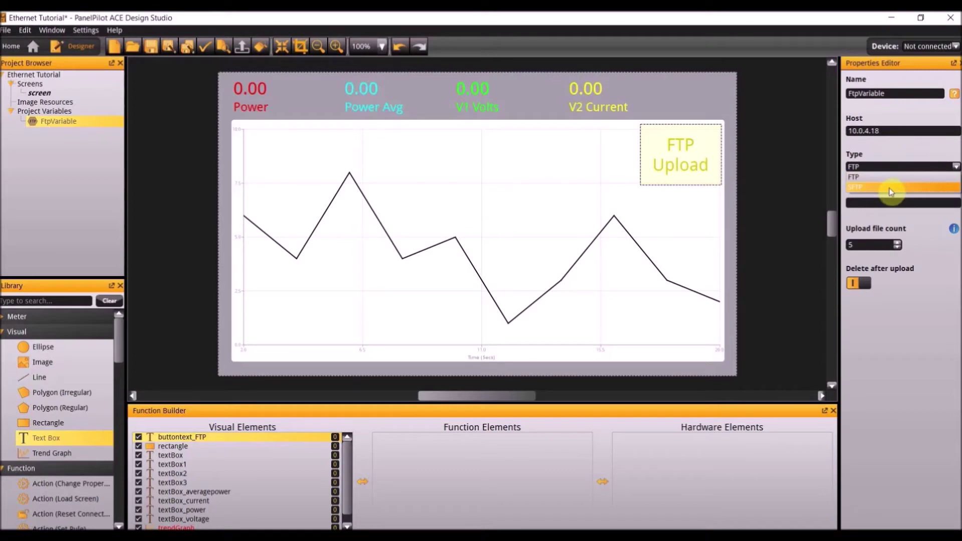
{"action": "left_click", "coordinate": [889, 188]}
{"action": "left_click", "coordinate": [858, 202]}
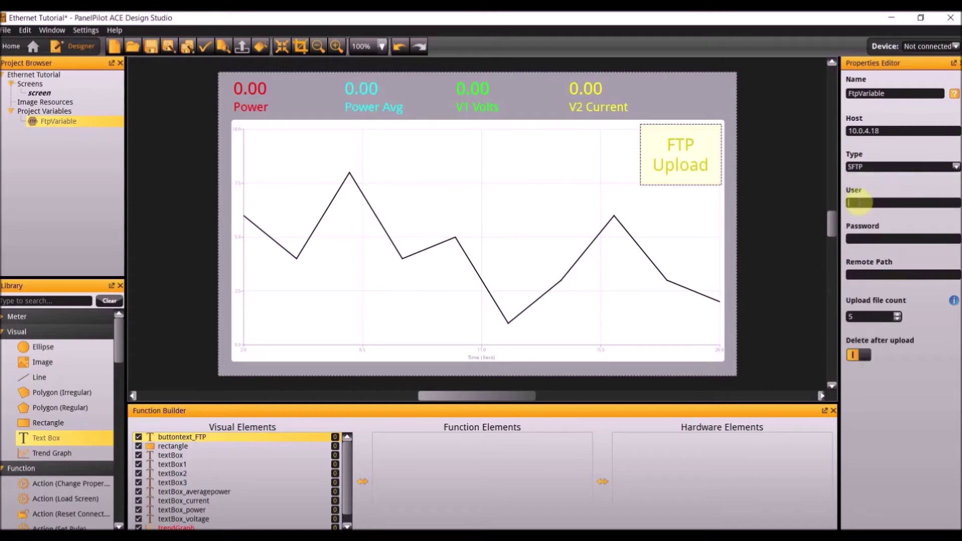
{"action": "key", "text": "Tab"}
{"action": "left_click", "coordinate": [877, 273]}
{"action": "type", "text": "test"}
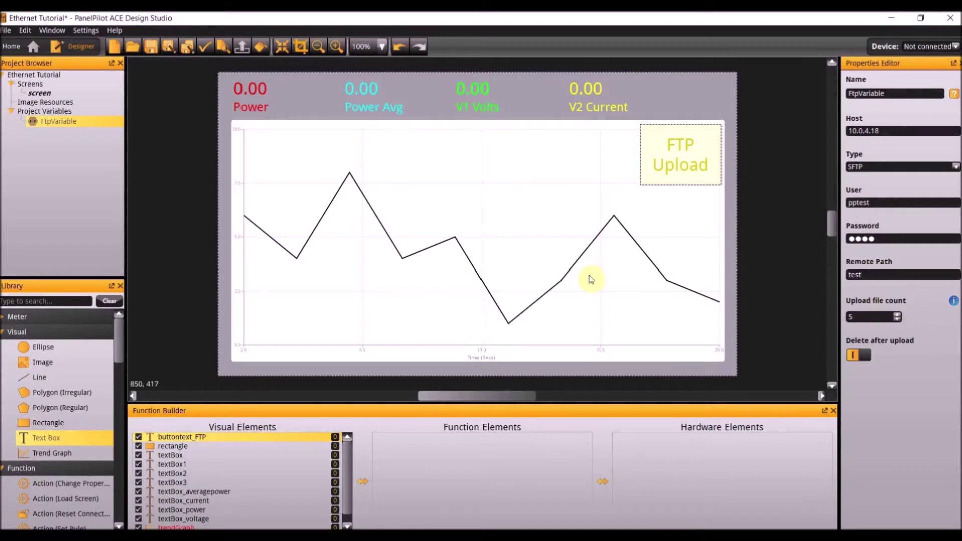
Add log variable logVariable_power with a 3000 ms logging interval.
{"action": "left_click", "coordinate": [26, 108]}
{"action": "right_click", "coordinate": [45, 111]}
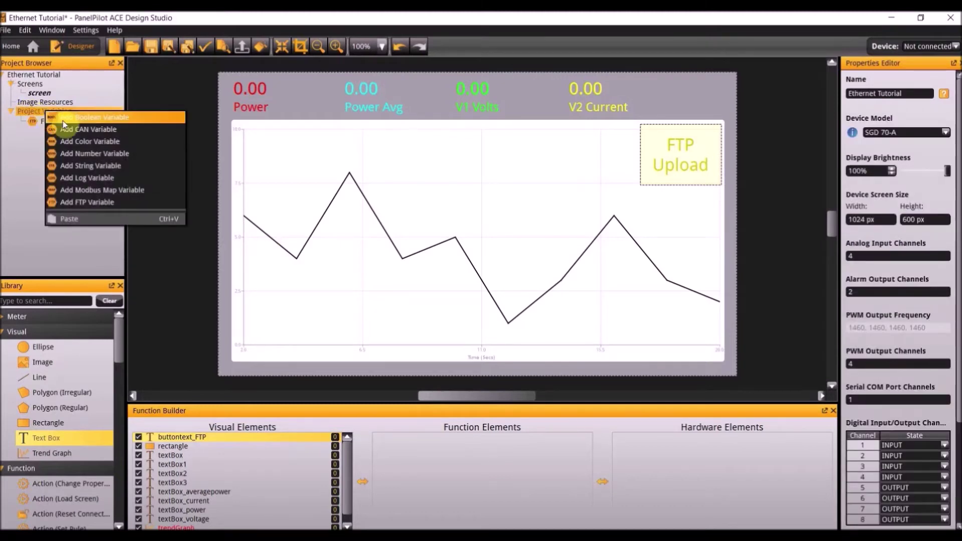
{"action": "left_click", "coordinate": [95, 181]}
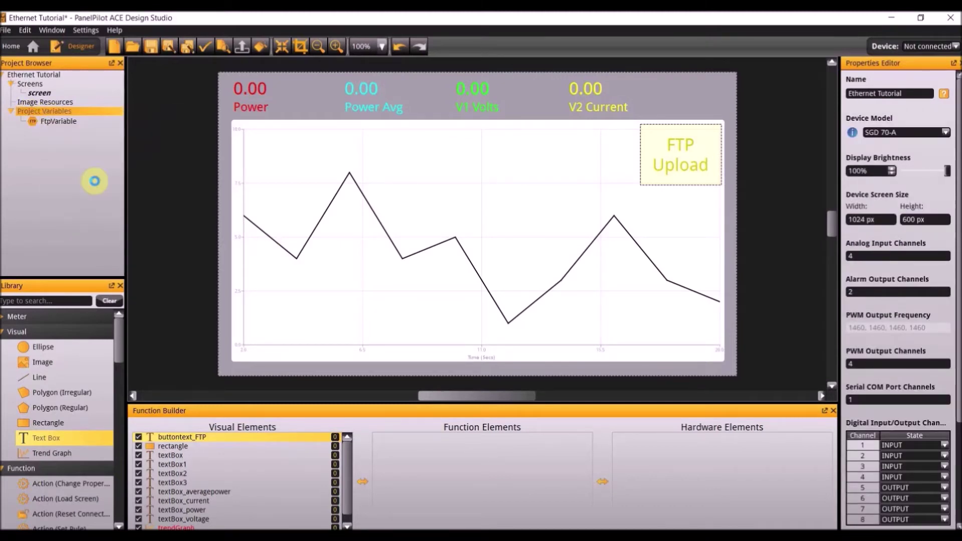
{"action": "left_click", "coordinate": [883, 93]}
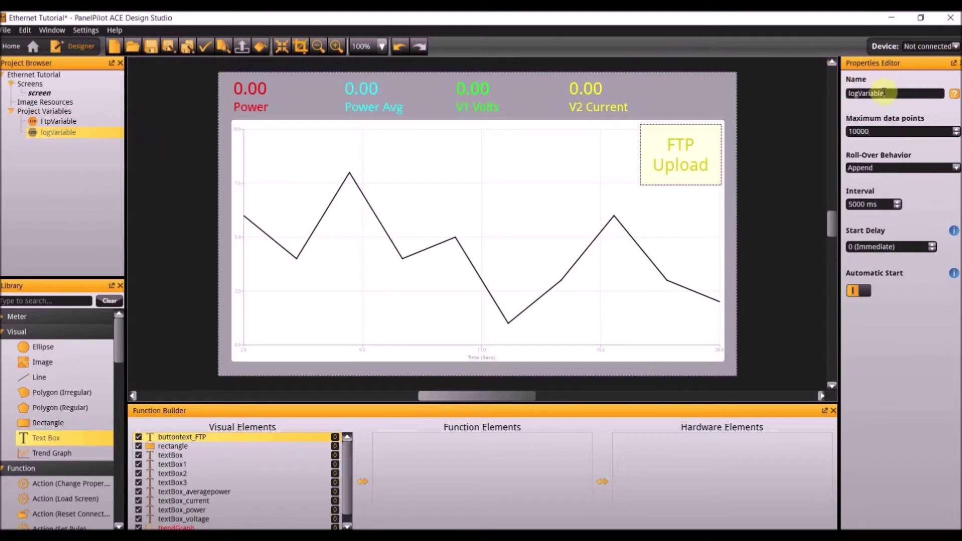
{"action": "type", "text": "_power"}
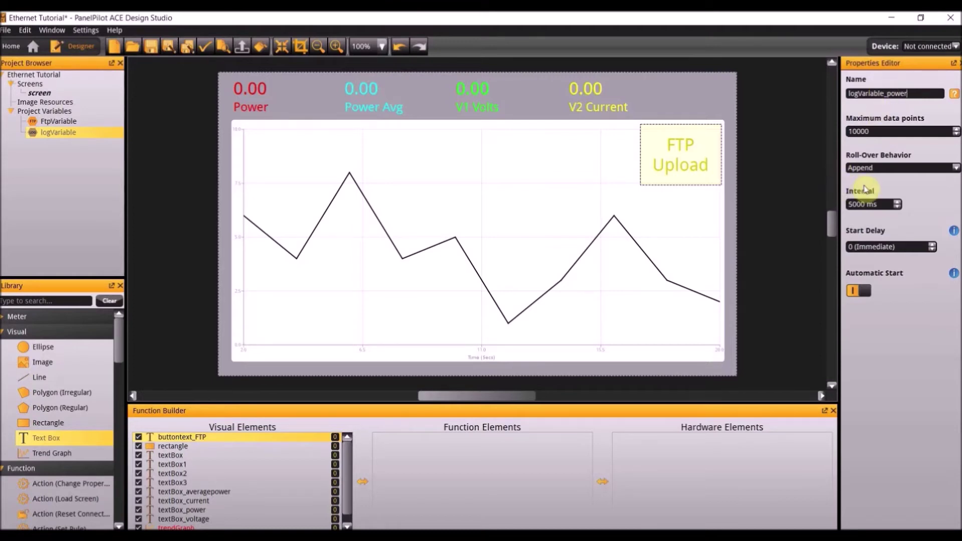
{"action": "left_click", "coordinate": [852, 204]}
{"action": "key", "text": "BackSpace"}
{"action": "type", "text": "3"}
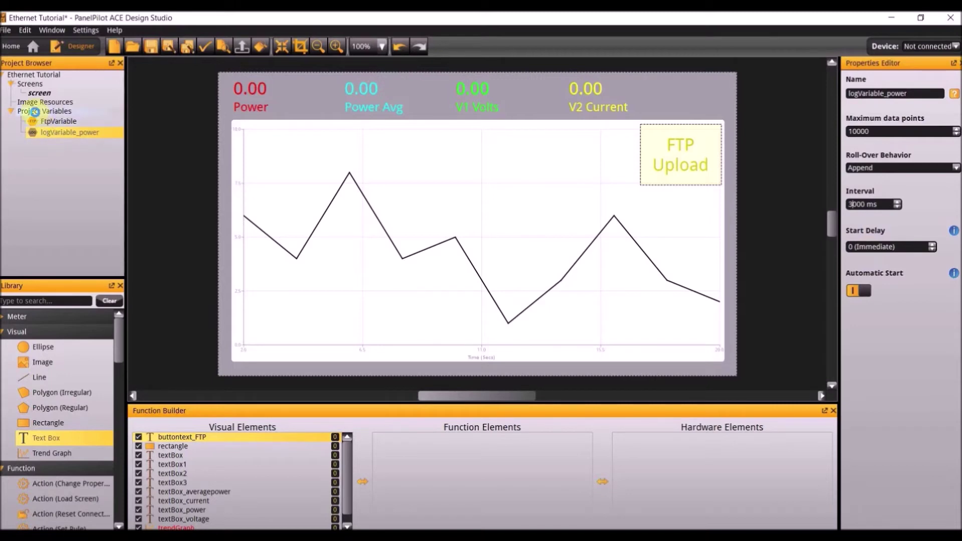
Add a second log variable, logVariable_poweravg, also logging every 3000 ms.
{"action": "right_click", "coordinate": [36, 112]}
{"action": "left_click", "coordinate": [77, 180]}
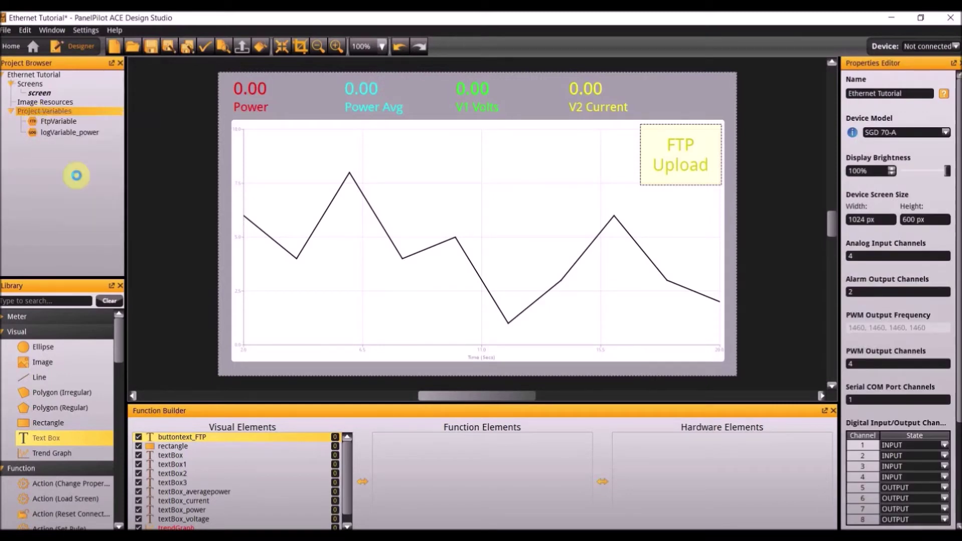
{"action": "left_click", "coordinate": [893, 94]}
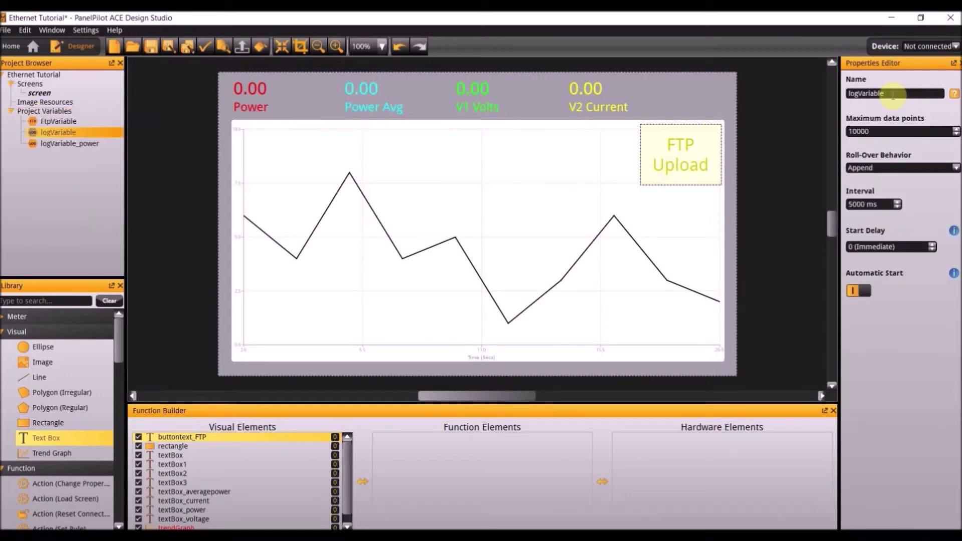
{"action": "type", "text": "_p"}
{"action": "type", "text": "uwerag"}
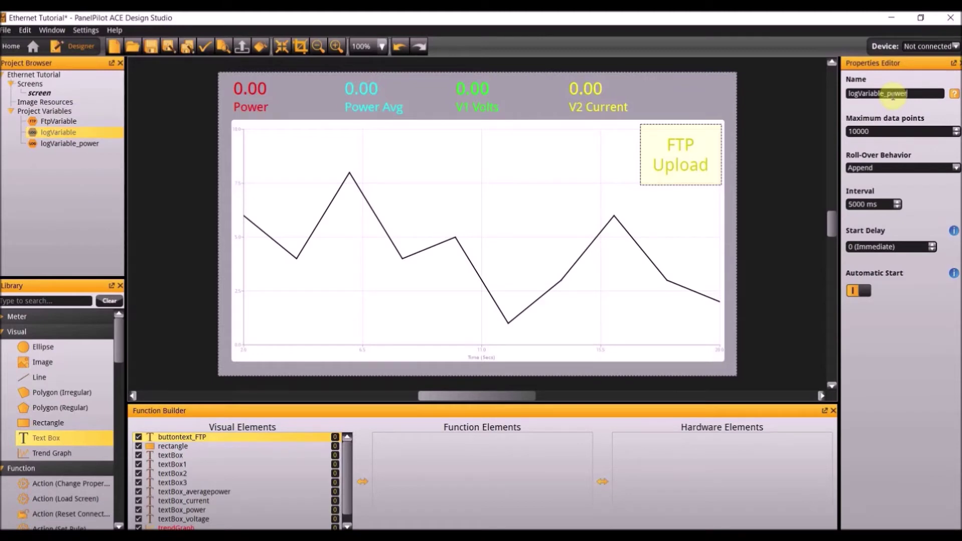
{"action": "key", "text": "Left"}
{"action": "type", "text": "v"}
{"action": "left_click", "coordinate": [852, 204]}
{"action": "type", "text": "3000"}
{"action": "double_click", "coordinate": [852, 204]}
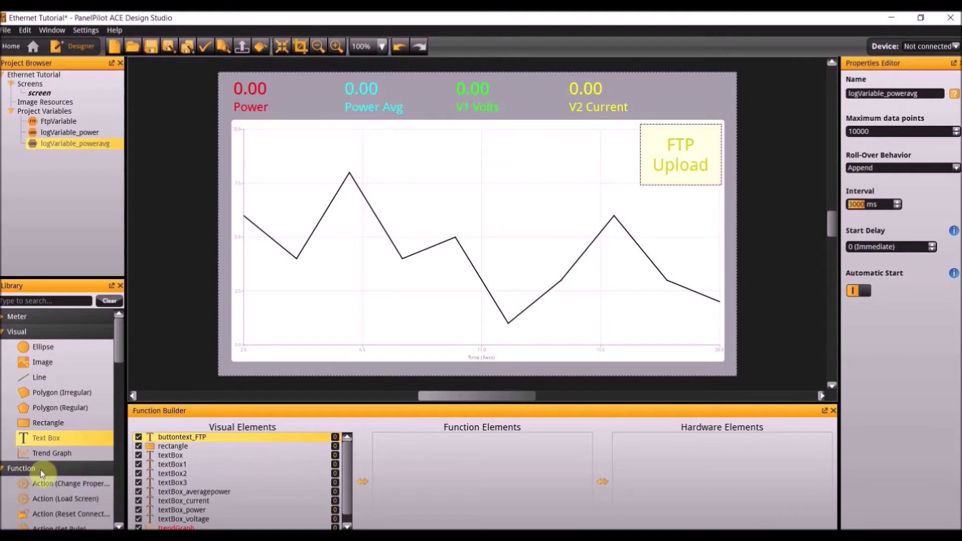
Add analog input analogInput_voltage on channel 1 with a 0 to 5 V range.
{"action": "scroll", "coordinate": [40, 471], "scroll_direction": "down", "scroll_amount": 5}
{"action": "scroll", "coordinate": [40, 470], "scroll_direction": "down", "scroll_amount": 5}
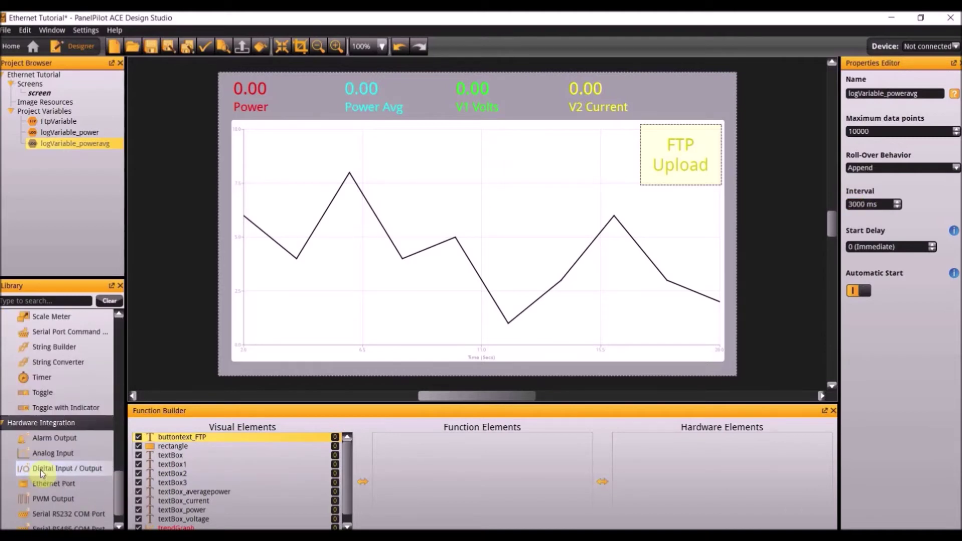
{"action": "double_click", "coordinate": [64, 450]}
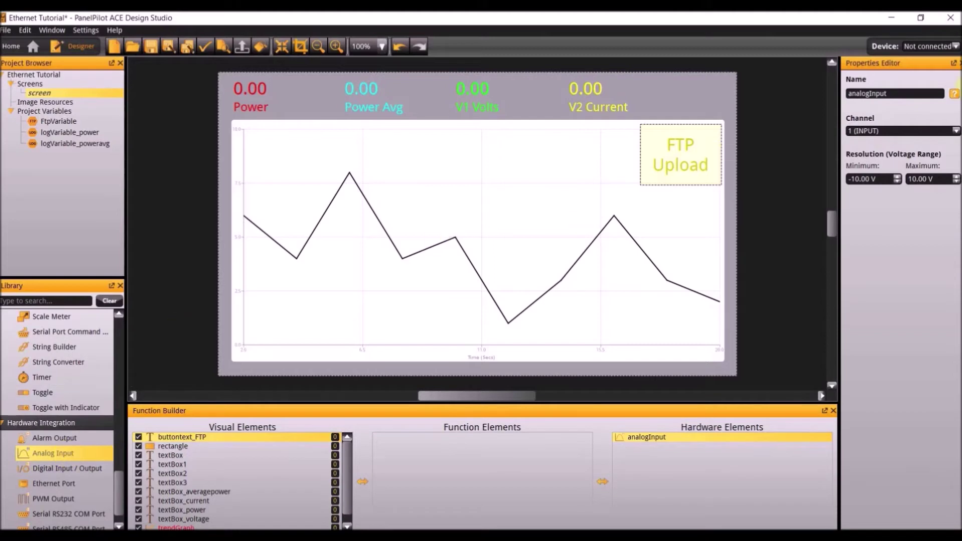
{"action": "left_click", "coordinate": [907, 98]}
{"action": "type", "text": "_voltage"}
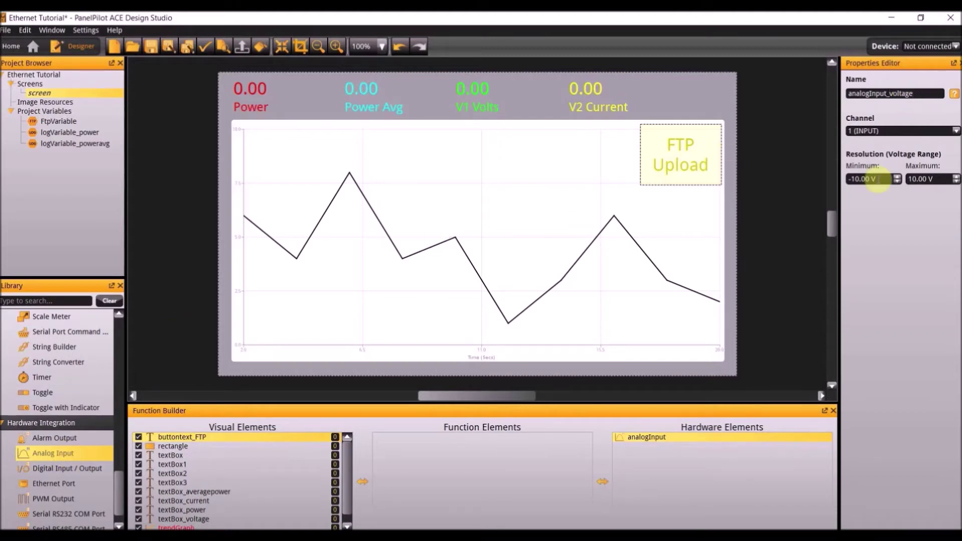
{"action": "key", "text": "ctrl+a"}
{"action": "type", "text": "0"}
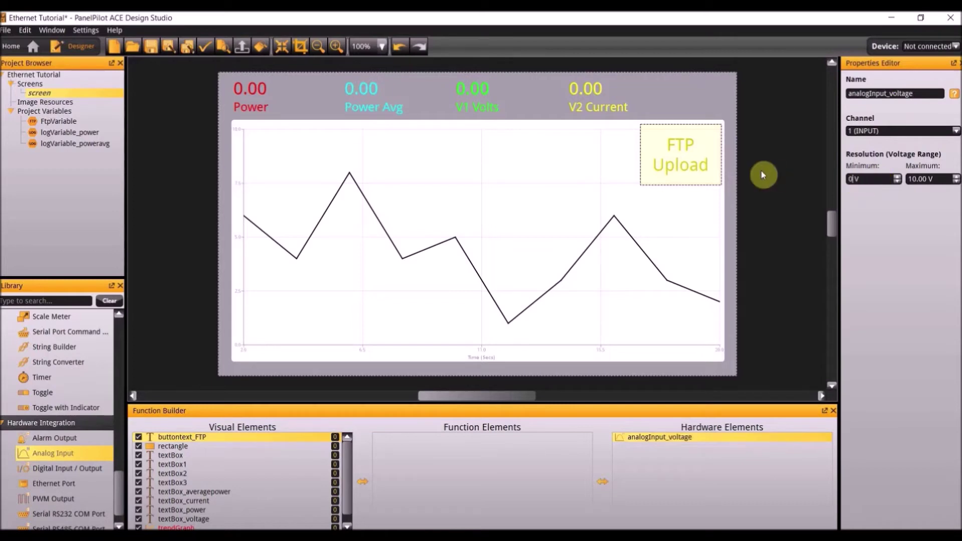
{"action": "key", "text": "Tab"}
{"action": "type", "text": "5"}
{"action": "key", "text": "Return"}
Add analog input analogInput_current on channel 2 with a 0 to 5 V range.
{"action": "double_click", "coordinate": [59, 453]}
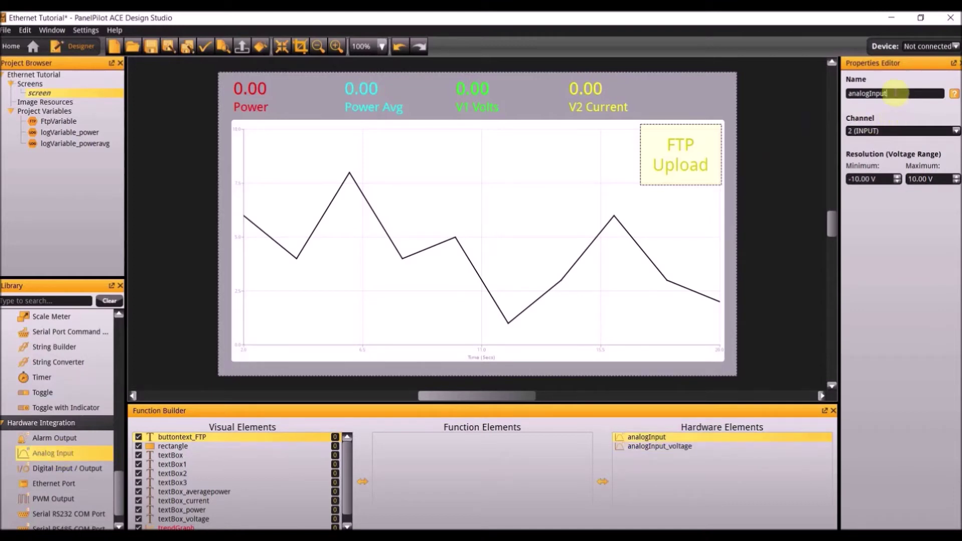
{"action": "type", "text": "_current"}
{"action": "left_click", "coordinate": [870, 179]}
{"action": "type", "text": "0"}
{"action": "key", "text": "Tab"}
{"action": "type", "text": "5"}
{"action": "key", "text": "Return"}
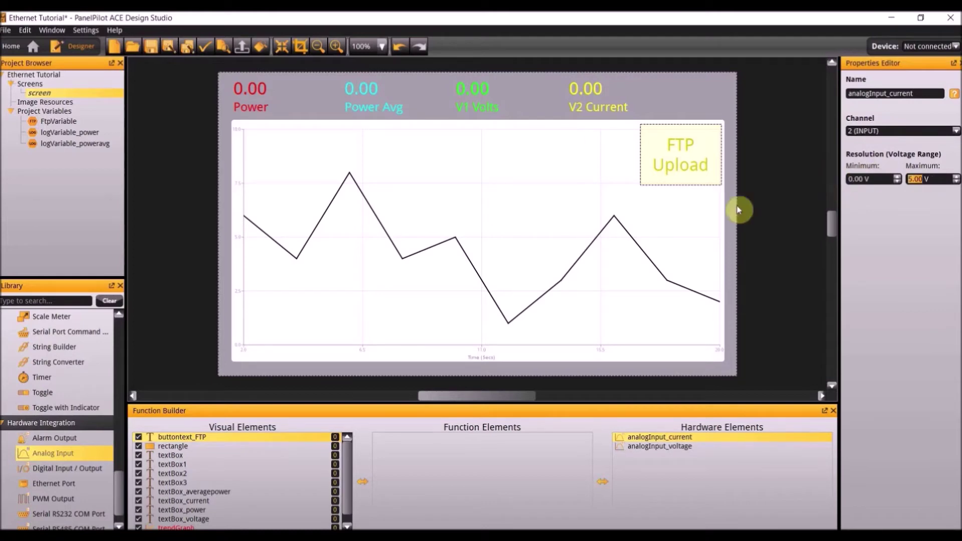
Add an ethernetPort element from Hardware Integration, then a Maths Builder from the Library.
{"action": "double_click", "coordinate": [59, 484]}
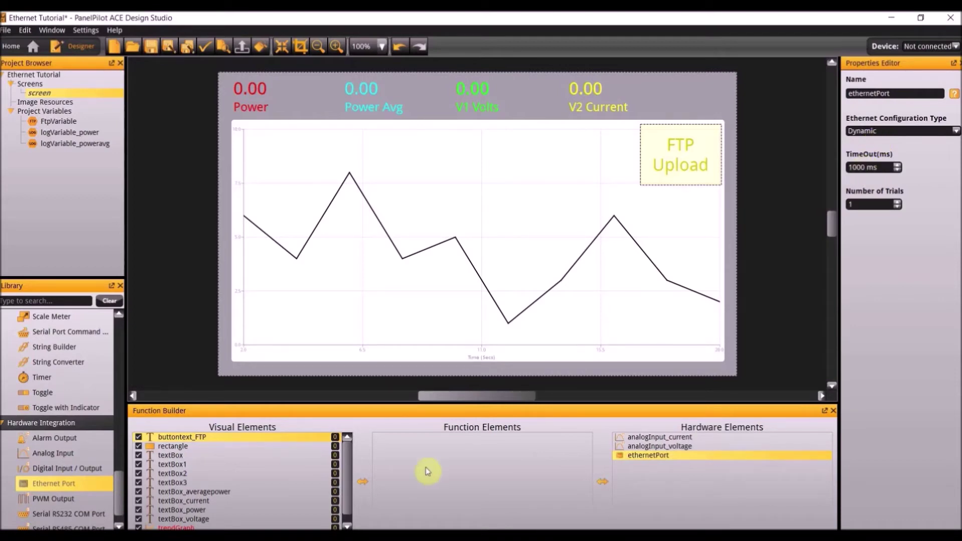
{"action": "scroll", "coordinate": [40, 421], "scroll_direction": "up", "scroll_amount": 10}
{"action": "scroll", "coordinate": [40, 421], "scroll_direction": "down", "scroll_amount": 3}
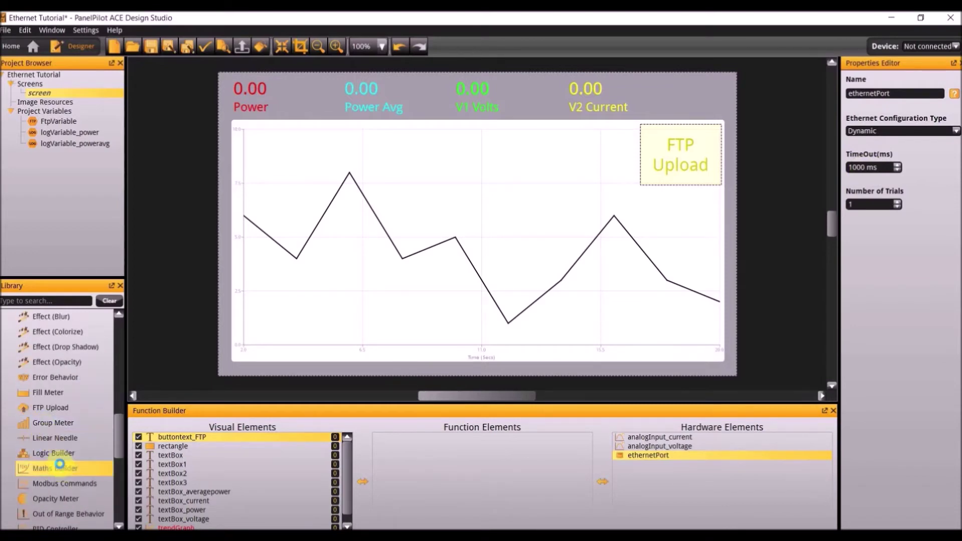
{"action": "double_click", "coordinate": [56, 467]}
Build the maths expression getLogAvg(logVariable_poweravg).
{"action": "left_click", "coordinate": [867, 190]}
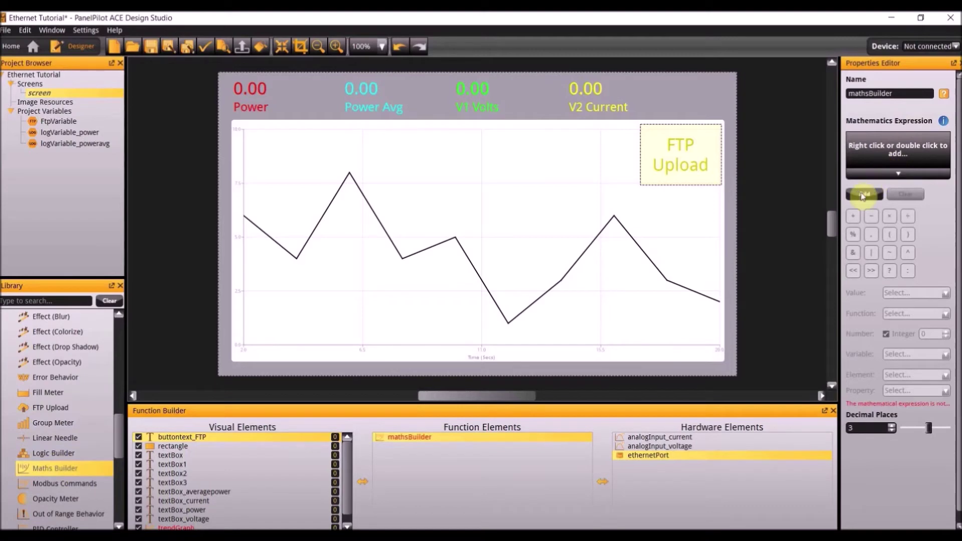
{"action": "left_click_drag", "start_coordinate": [839, 221], "coordinate": [741, 228]}
{"action": "left_click", "coordinate": [762, 147]}
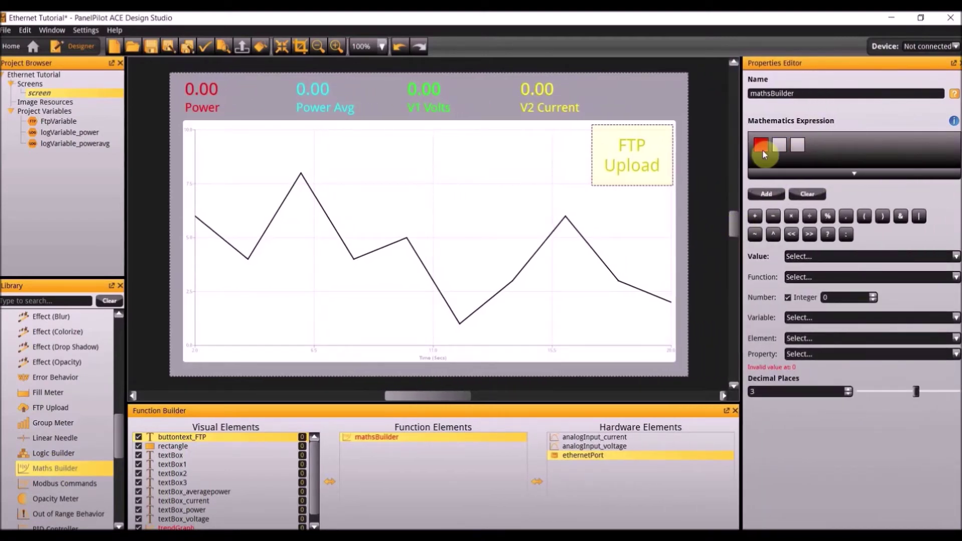
{"action": "left_click", "coordinate": [807, 280]}
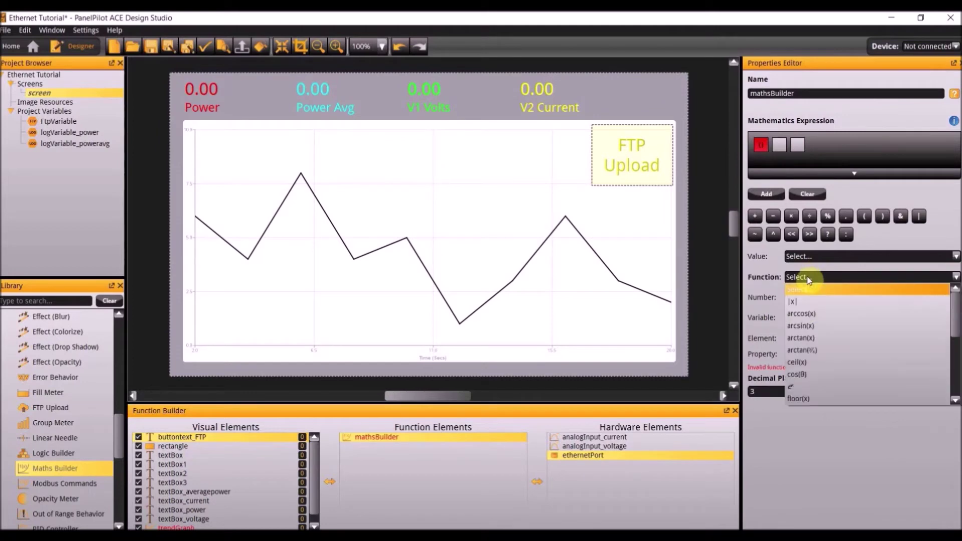
{"action": "scroll", "coordinate": [812, 363], "scroll_direction": "down", "scroll_amount": 1}
{"action": "scroll", "coordinate": [814, 363], "scroll_direction": "down", "scroll_amount": 2}
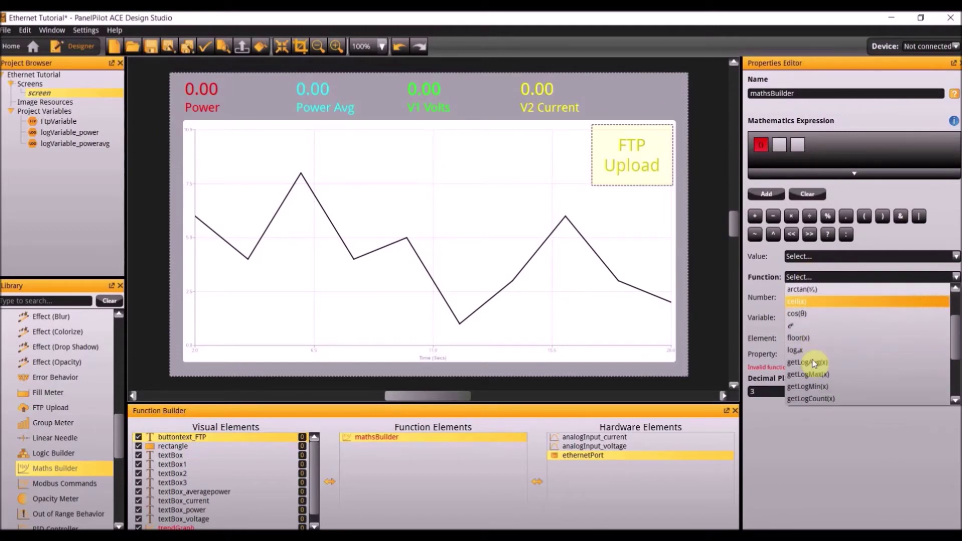
{"action": "left_click", "coordinate": [829, 362]}
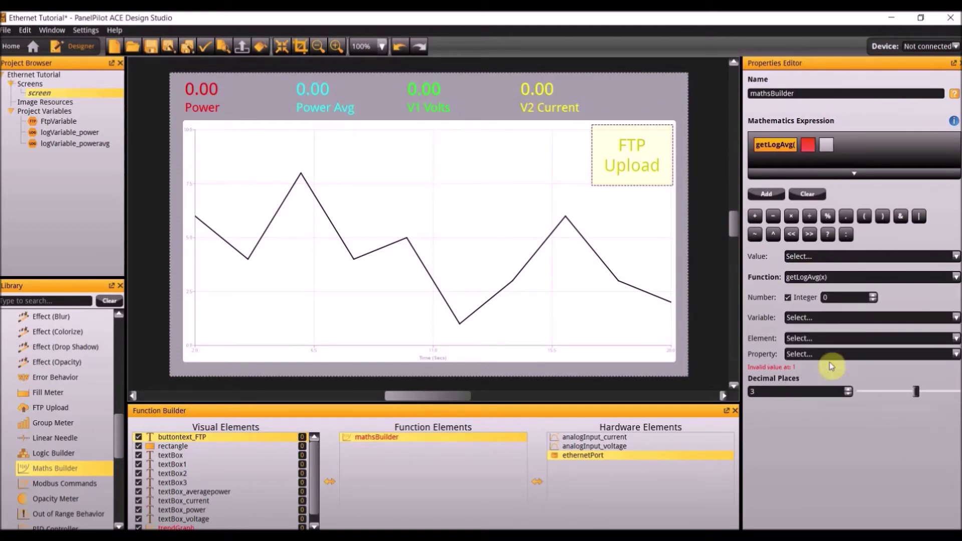
{"action": "left_click", "coordinate": [805, 146]}
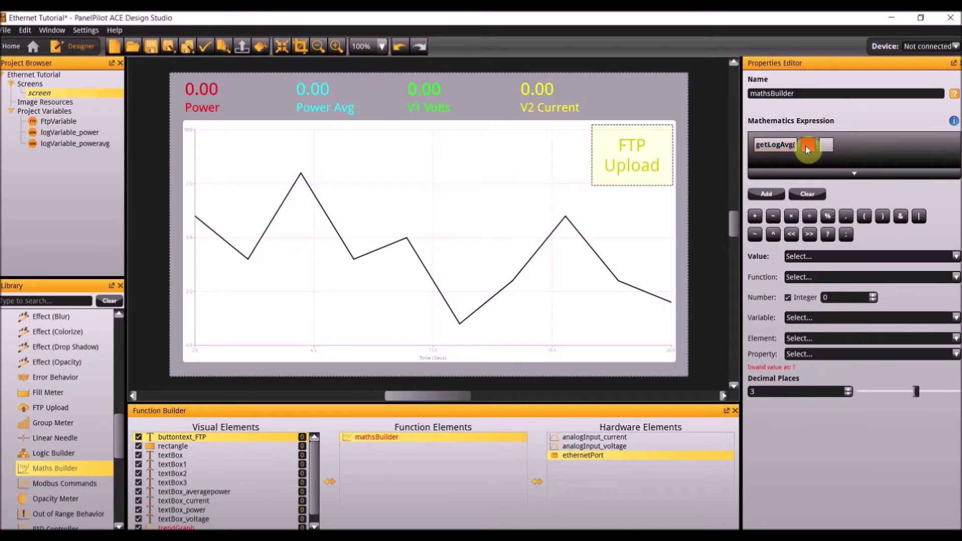
{"action": "left_click", "coordinate": [821, 317]}
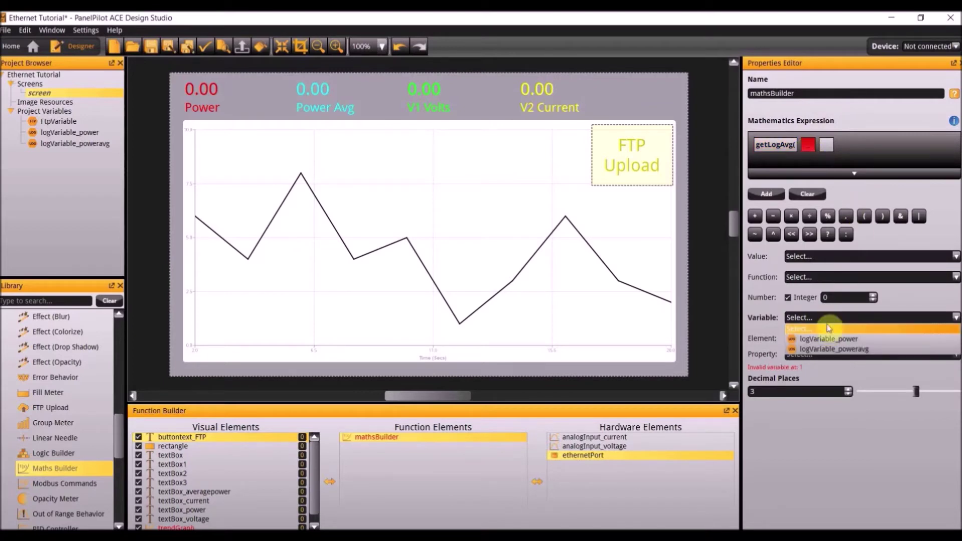
{"action": "left_click", "coordinate": [832, 349]}
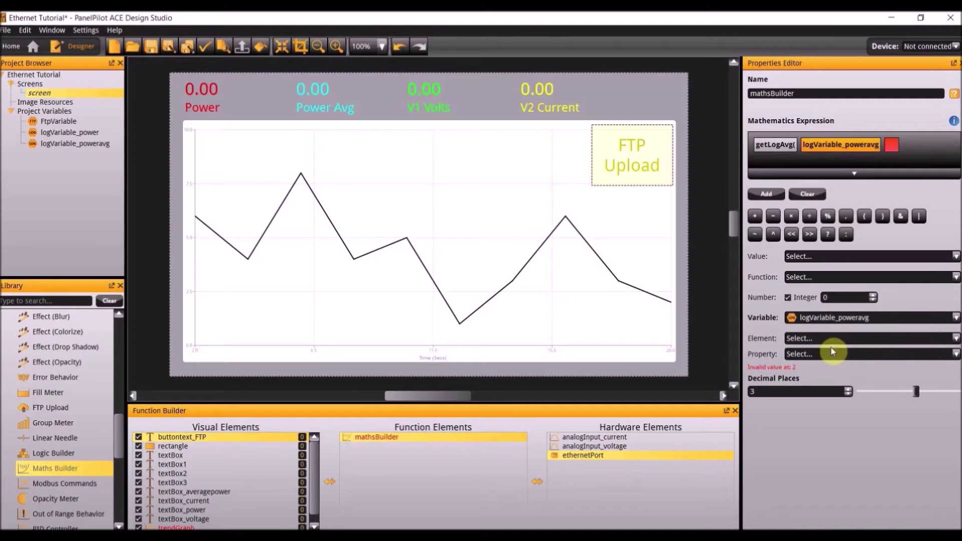
{"action": "left_click", "coordinate": [893, 144]}
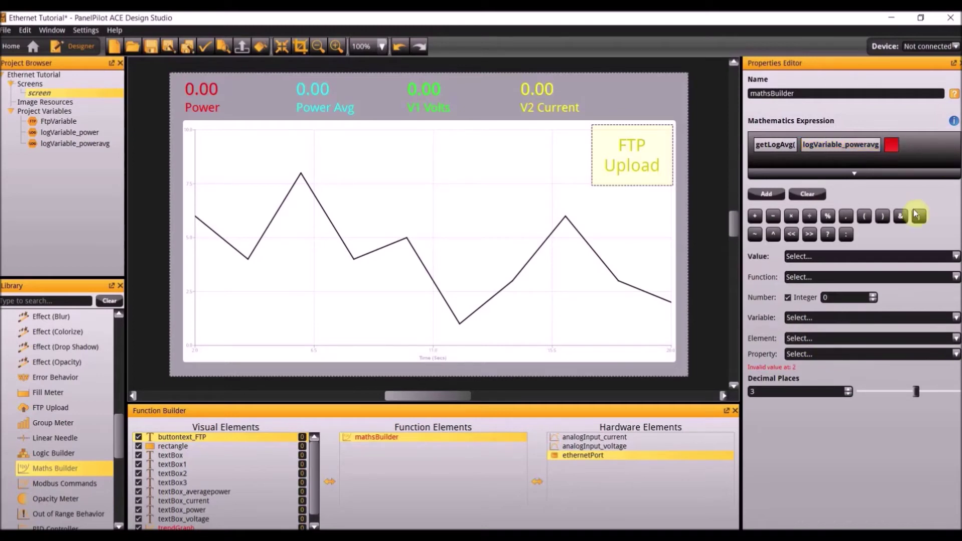
{"action": "left_click", "coordinate": [883, 220]}
Rename the maths builder to mathsBuilder_avgpower.
{"action": "left_click", "coordinate": [821, 95]}
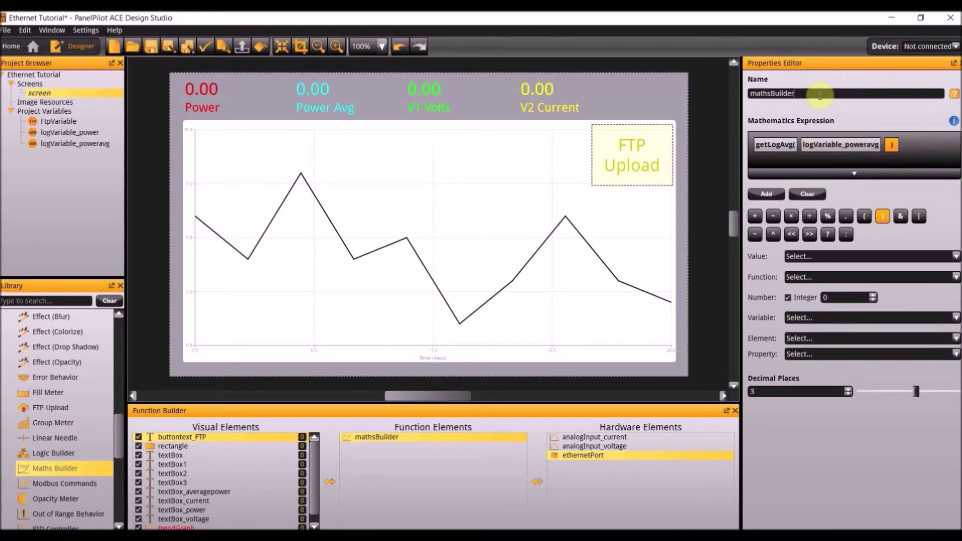
{"action": "type", "text": "_avgpower"}
{"action": "scroll", "coordinate": [60, 440], "scroll_direction": "down", "scroll_amount": 10}
{"action": "scroll", "coordinate": [60, 446], "scroll_direction": "up", "scroll_amount": 3}
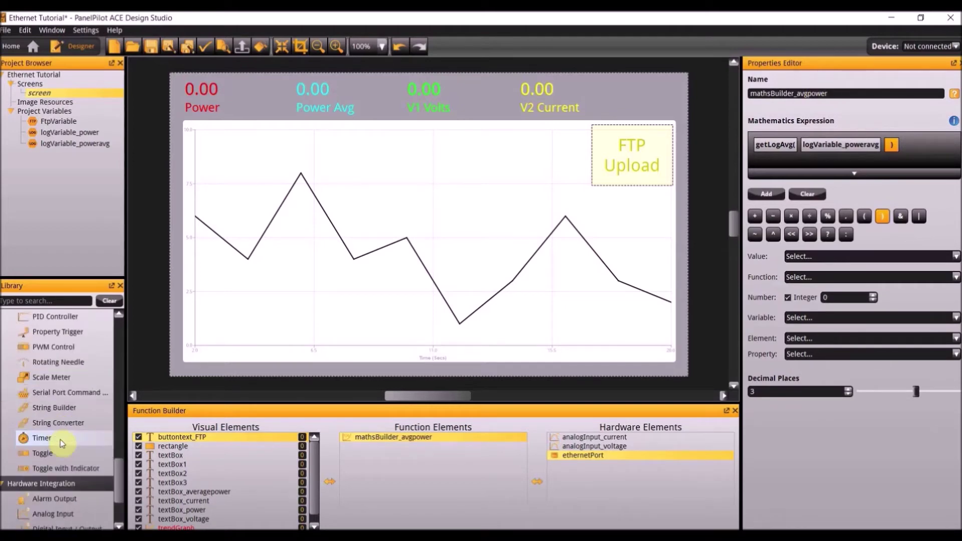
Add string converter stringConverter_avgpower reading mathsBuilder_avgpower's Float Value.
{"action": "left_click_drag", "start_coordinate": [60, 527], "coordinate": [412, 294]}
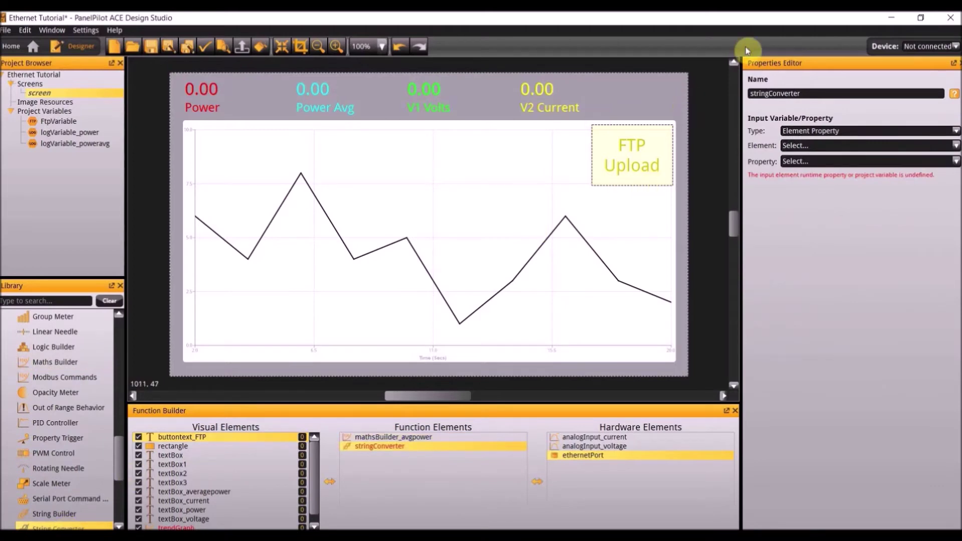
{"action": "type", "text": "avgpower"}
{"action": "key", "text": "Return"}
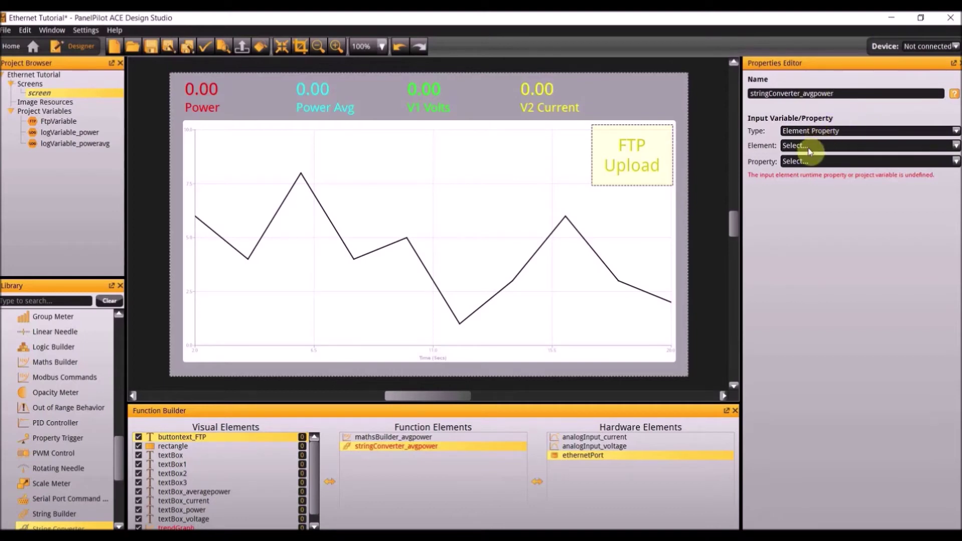
{"action": "left_click", "coordinate": [809, 152]}
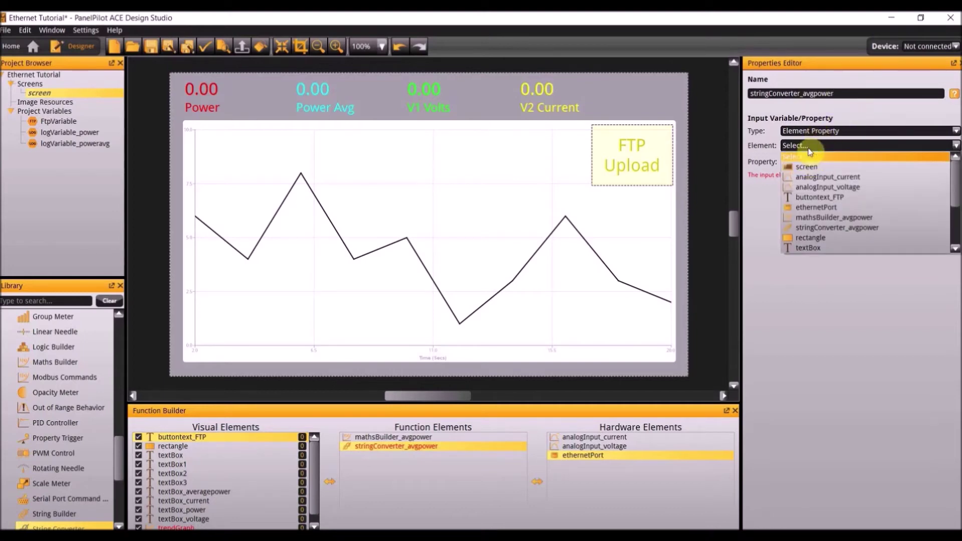
{"action": "left_click", "coordinate": [824, 218]}
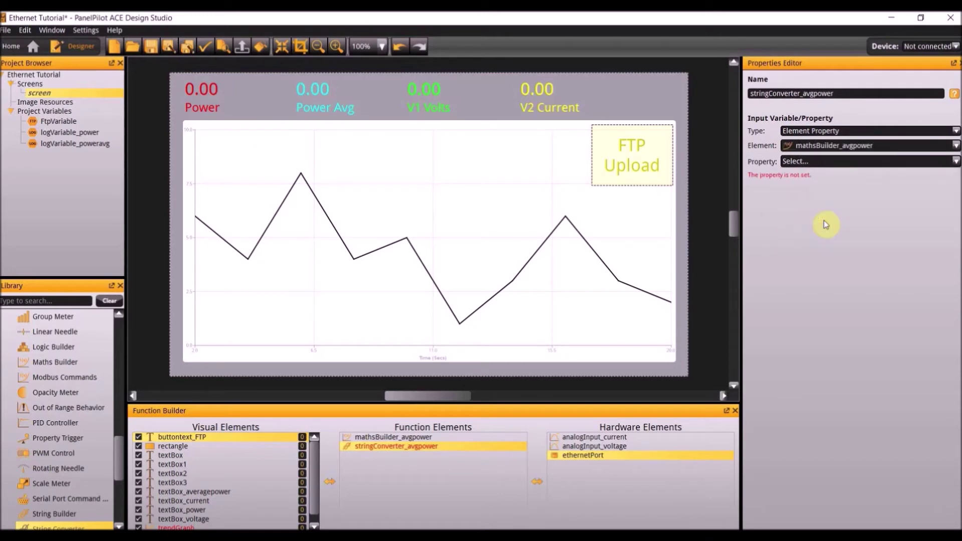
{"action": "left_click", "coordinate": [859, 161]}
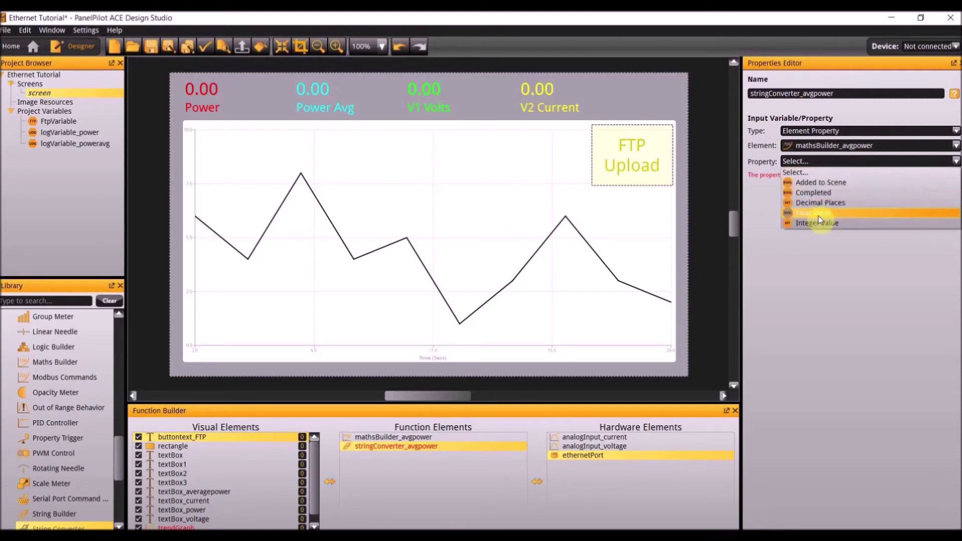
{"action": "left_click", "coordinate": [819, 214]}
Format the converter output with 2 decimal places, prefix 'Pot' and suffix 'W'.
{"action": "left_click", "coordinate": [842, 308]}
{"action": "scroll", "coordinate": [842, 312], "scroll_direction": "down", "scroll_amount": 5}
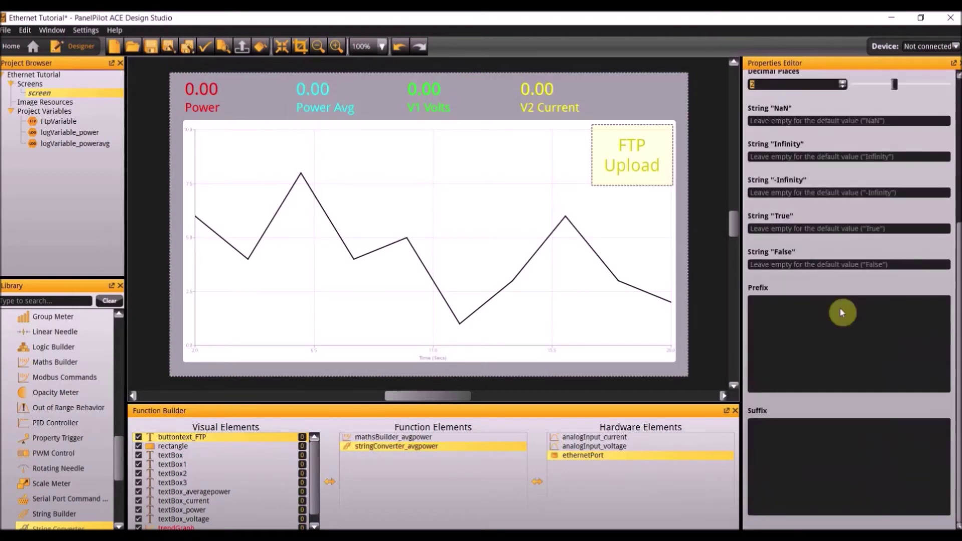
{"action": "left_click", "coordinate": [820, 325]}
{"action": "type", "text": "Pot"}
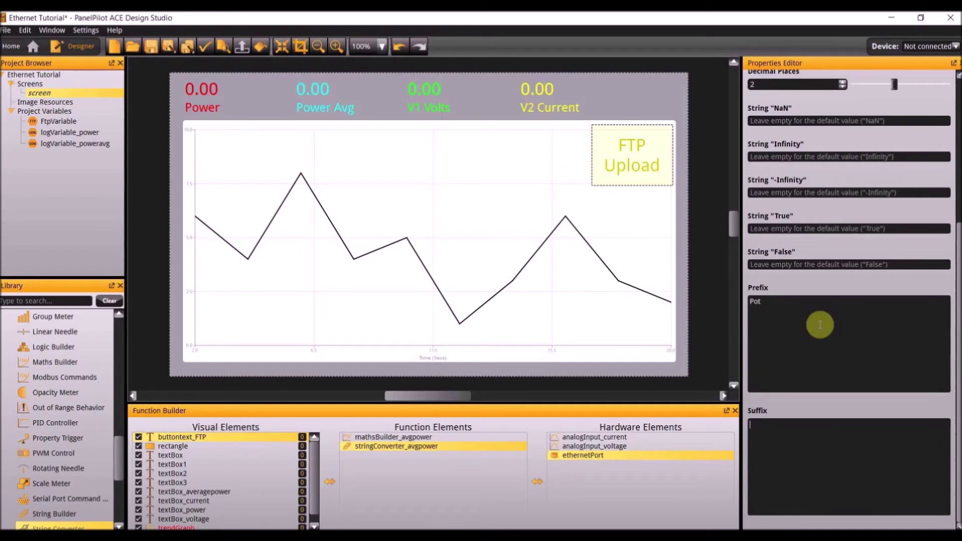
{"action": "key", "text": "Tab"}
{"action": "type", "text": "W"}
{"action": "left_click", "coordinate": [402, 463]}
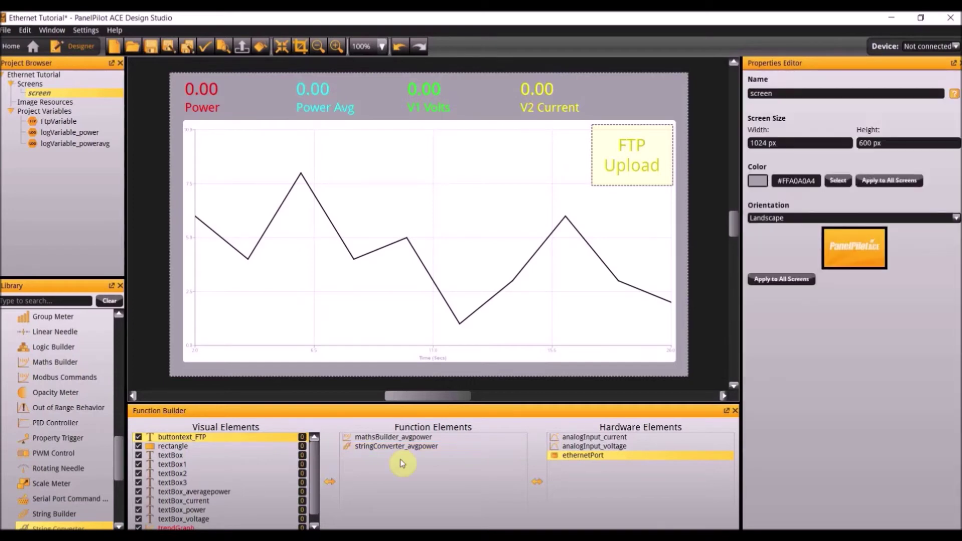
Add a maths builder named mathsBuilder_power whose first term is analogInput_voltage's Voltage.
{"action": "double_click", "coordinate": [54, 362]}
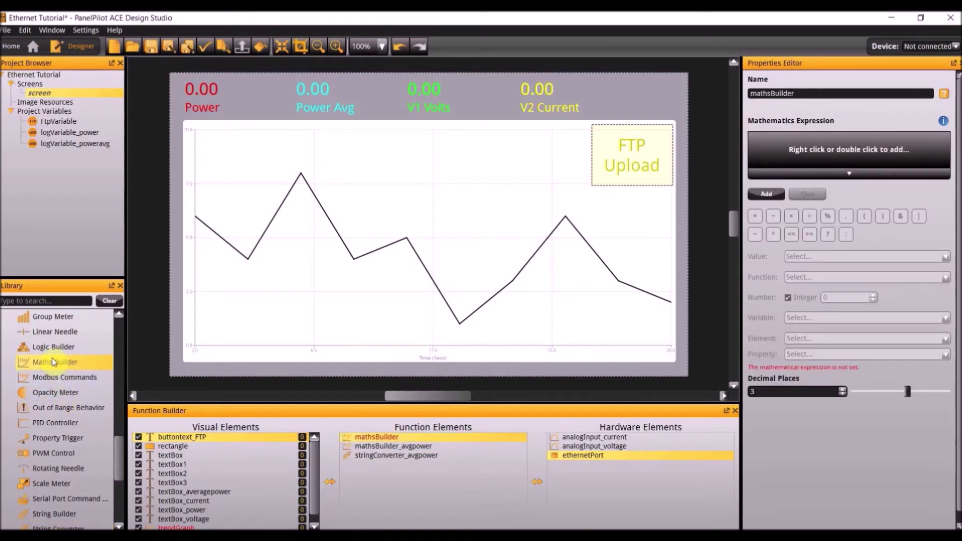
{"action": "left_click", "coordinate": [801, 93]}
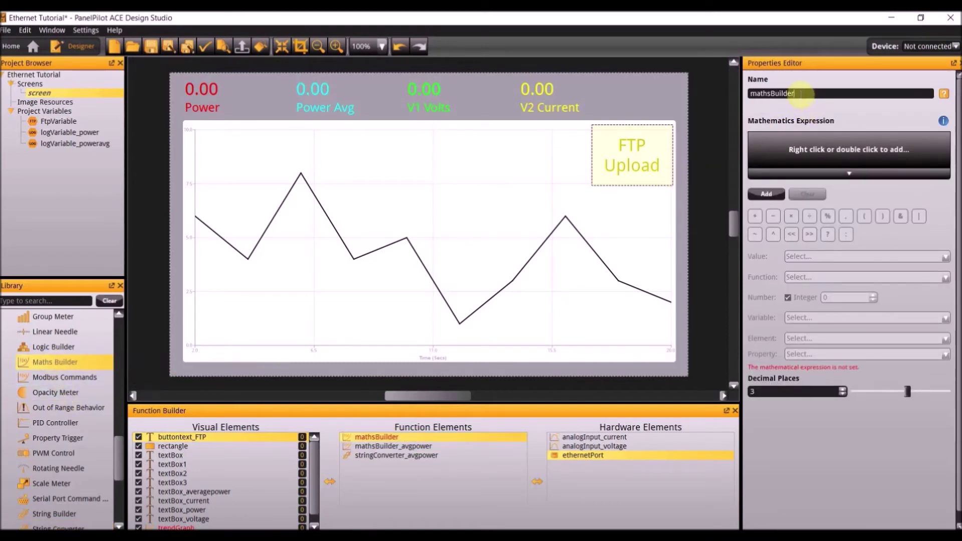
{"action": "type", "text": "_power"}
{"action": "left_click", "coordinate": [775, 197]}
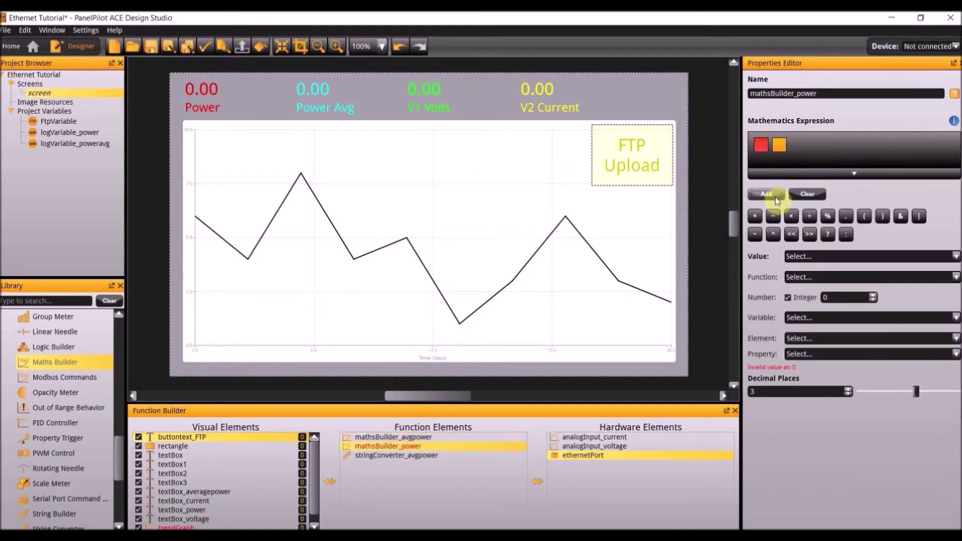
{"action": "left_click", "coordinate": [813, 340]}
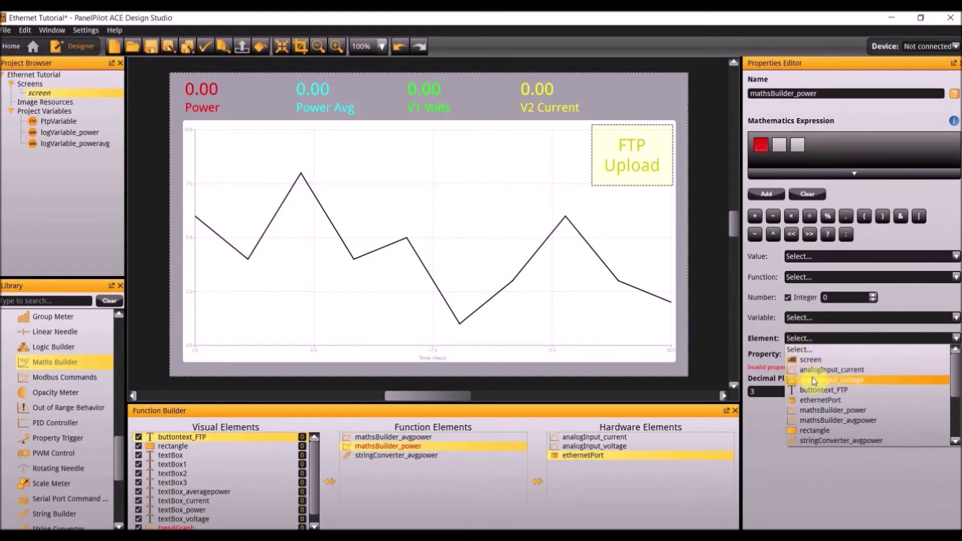
{"action": "left_click", "coordinate": [814, 381]}
{"action": "left_click", "coordinate": [832, 354]}
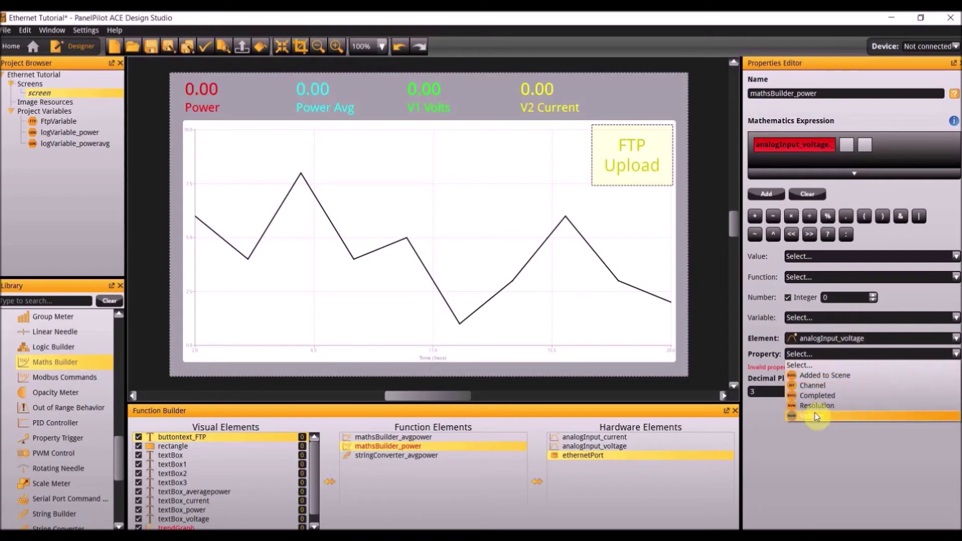
{"action": "left_click", "coordinate": [814, 415]}
Multiply by analogInput_current's Voltage and set Decimal Places to -1 (unlimited).
{"action": "left_click", "coordinate": [793, 214]}
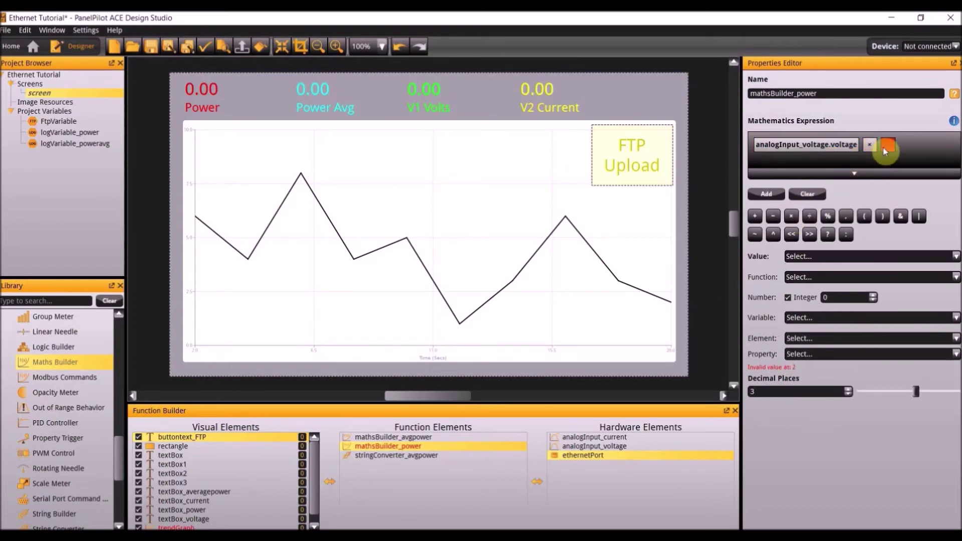
{"action": "left_click", "coordinate": [836, 338]}
{"action": "left_click", "coordinate": [829, 370]}
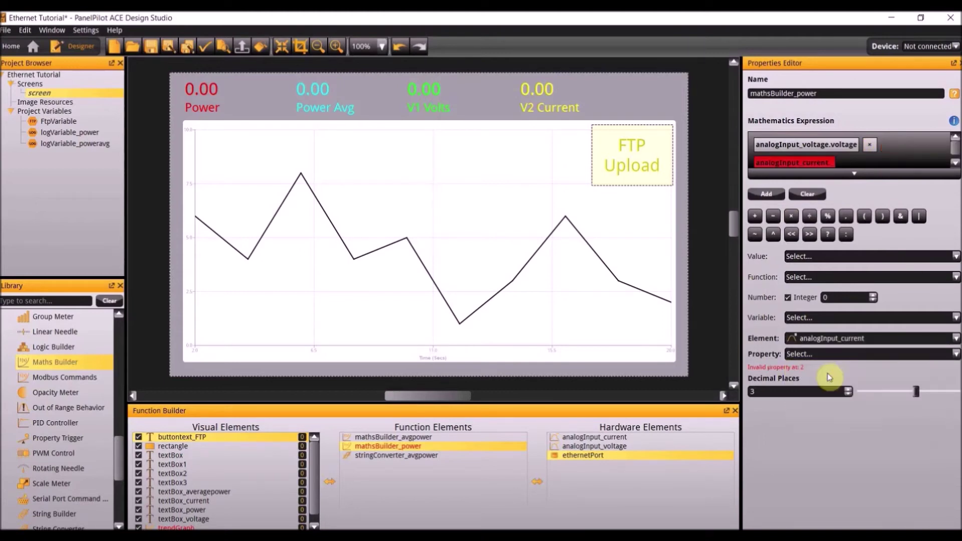
{"action": "left_click", "coordinate": [830, 355]}
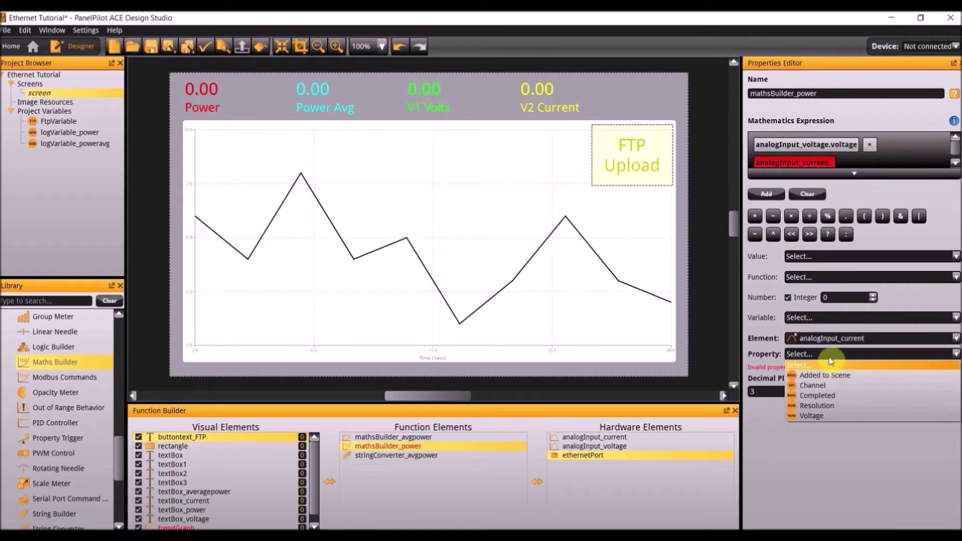
{"action": "left_click", "coordinate": [828, 417]}
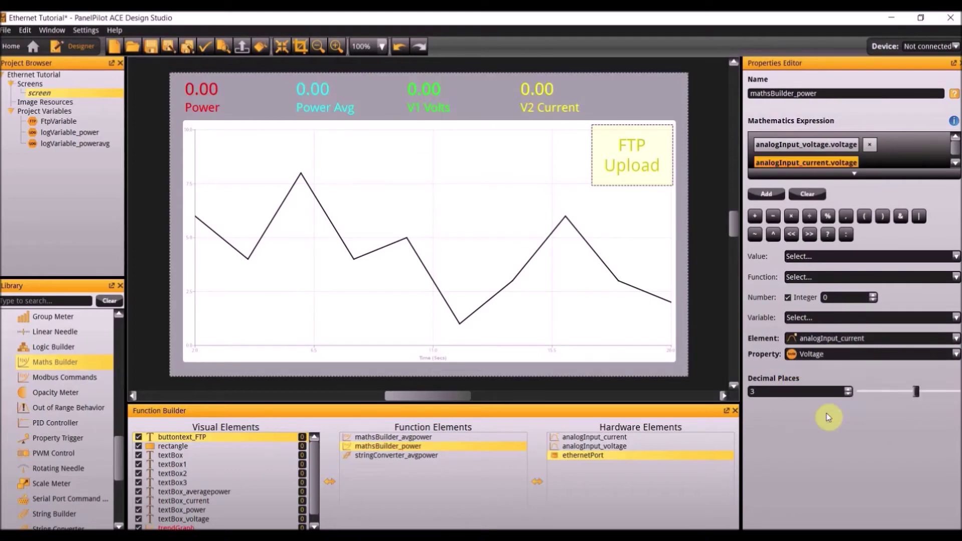
{"action": "left_click", "coordinate": [848, 396]}
{"action": "left_click", "coordinate": [848, 395]}
{"action": "left_click", "coordinate": [848, 395]}
{"action": "left_click", "coordinate": [848, 395]}
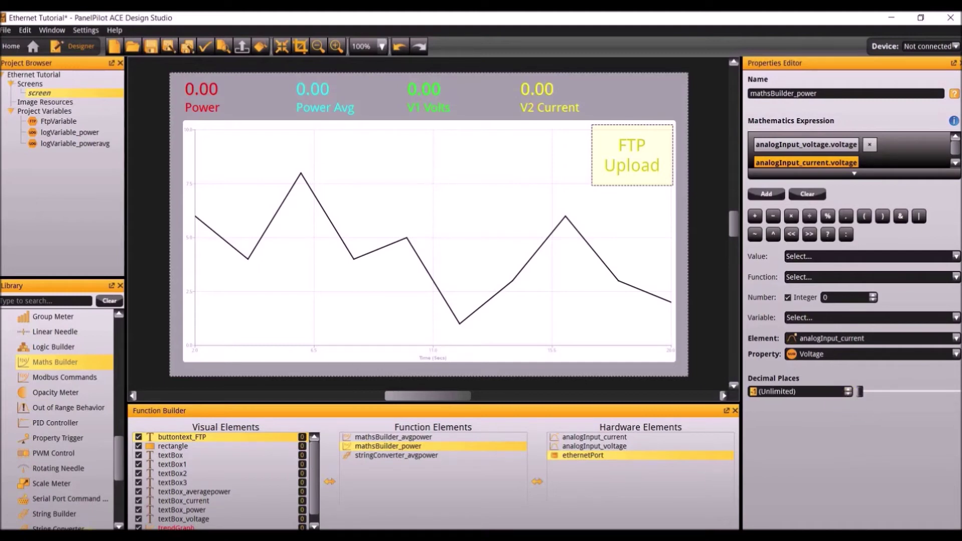
Add stringConverter_power reading mathsBuilder_power's Float Value.
{"action": "double_click", "coordinate": [70, 528]}
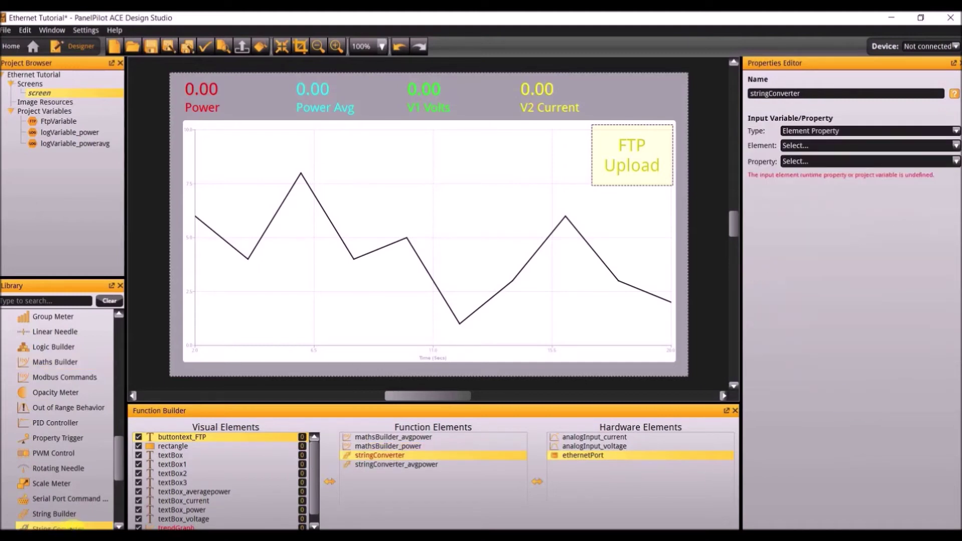
{"action": "left_click", "coordinate": [802, 96]}
{"action": "type", "text": "_power"}
{"action": "left_click", "coordinate": [800, 146]}
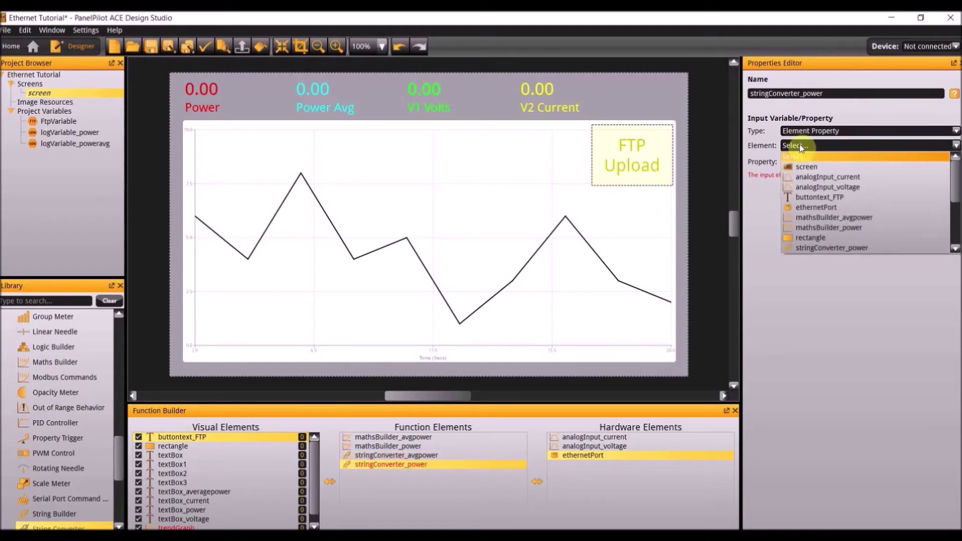
{"action": "left_click", "coordinate": [827, 227]}
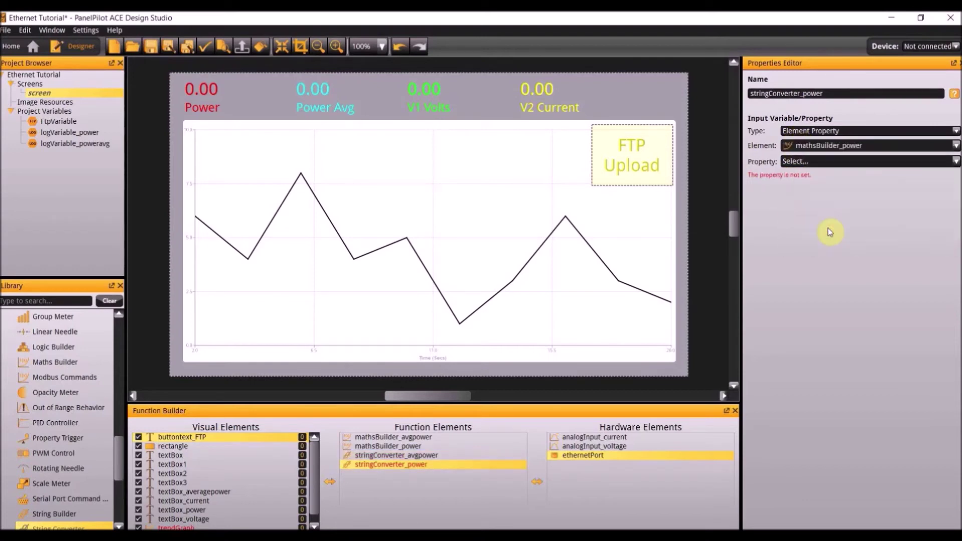
{"action": "left_click", "coordinate": [825, 163]}
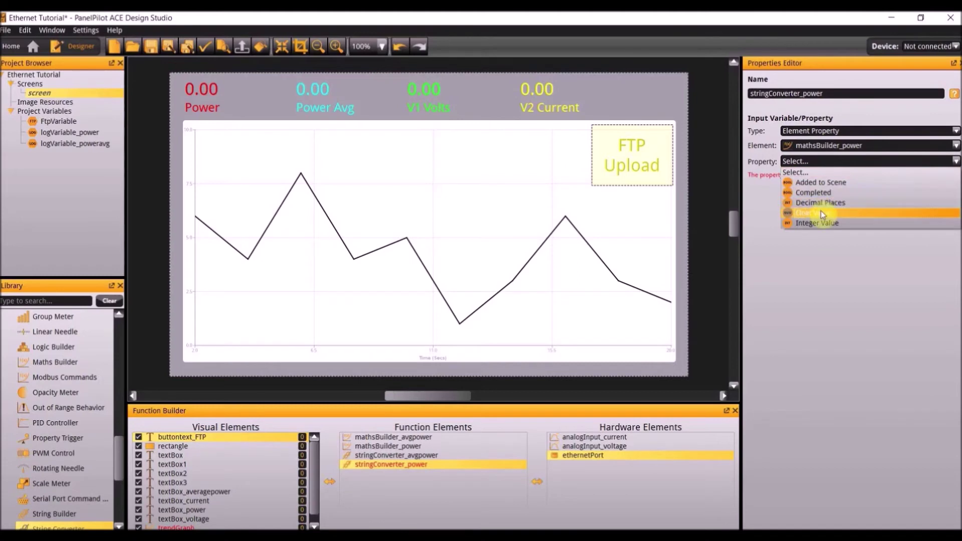
{"action": "left_click", "coordinate": [821, 212]}
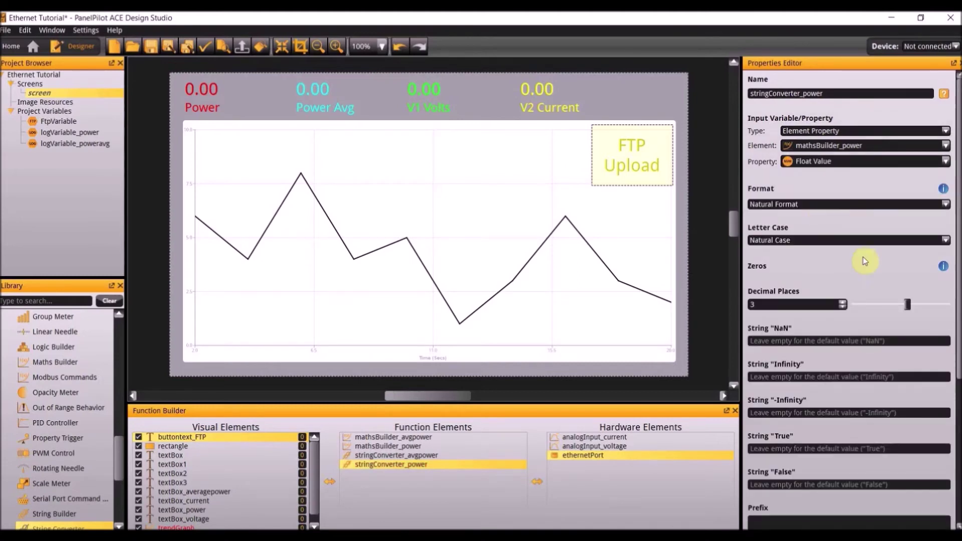
Set the converter to 2 decimal places with prefix 'Pot'.
{"action": "left_click", "coordinate": [844, 308]}
{"action": "scroll", "coordinate": [846, 312], "scroll_direction": "down", "scroll_amount": 5}
{"action": "left_click", "coordinate": [809, 313]}
{"action": "type", "text": "Pot"}
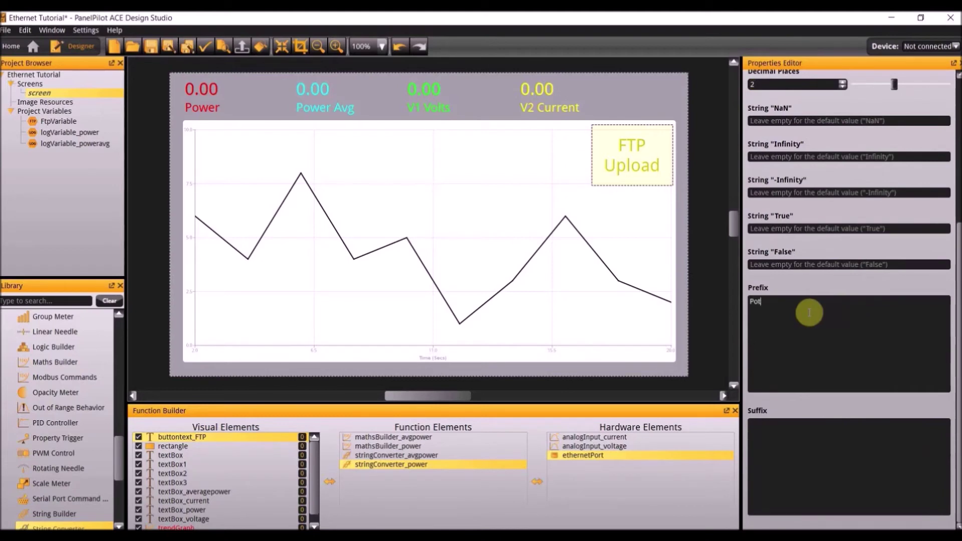
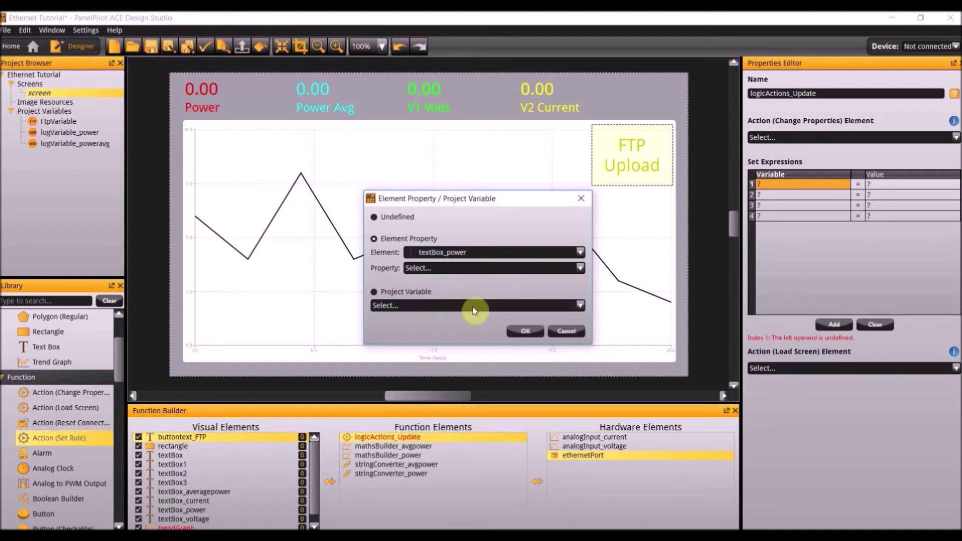
Open the property list for textBox_power in the first set expression.
{"action": "left_click", "coordinate": [491, 270]}
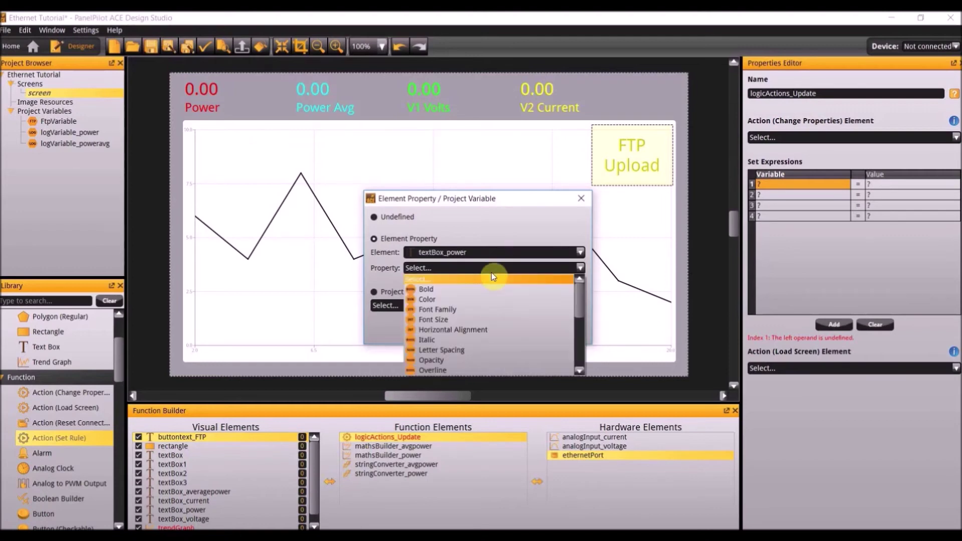
Set the first expression to textBox_power.text = stringConverter_power.value.
{"action": "scroll", "coordinate": [474, 341], "scroll_direction": "down", "scroll_amount": 5}
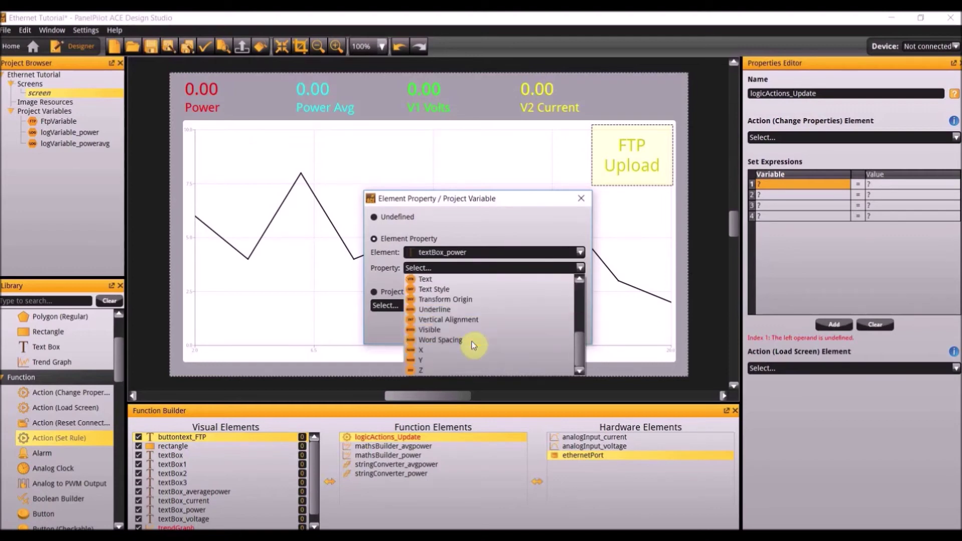
{"action": "left_click", "coordinate": [443, 280]}
{"action": "left_click", "coordinate": [524, 331]}
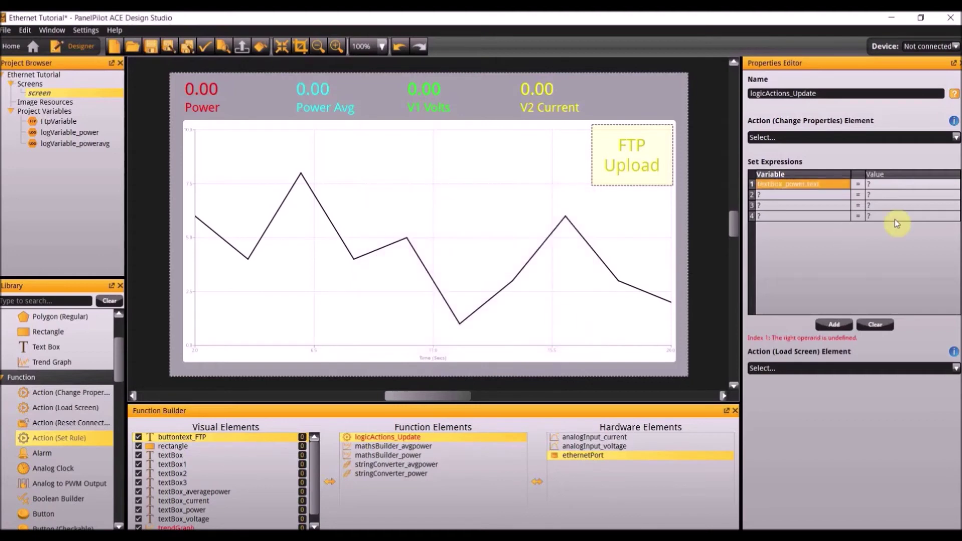
{"action": "left_click", "coordinate": [878, 186]}
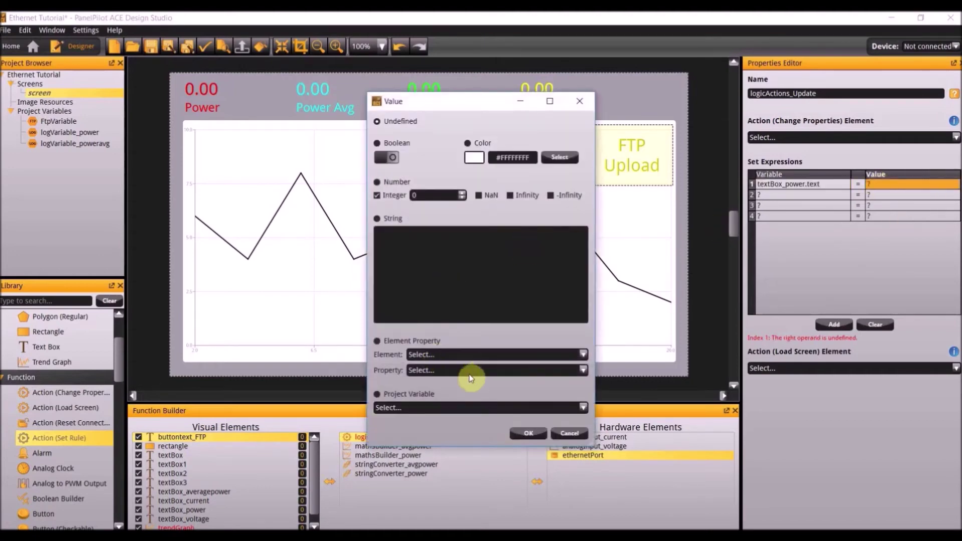
{"action": "left_click", "coordinate": [465, 354]}
{"action": "scroll", "coordinate": [464, 406], "scroll_direction": "down", "scroll_amount": 4}
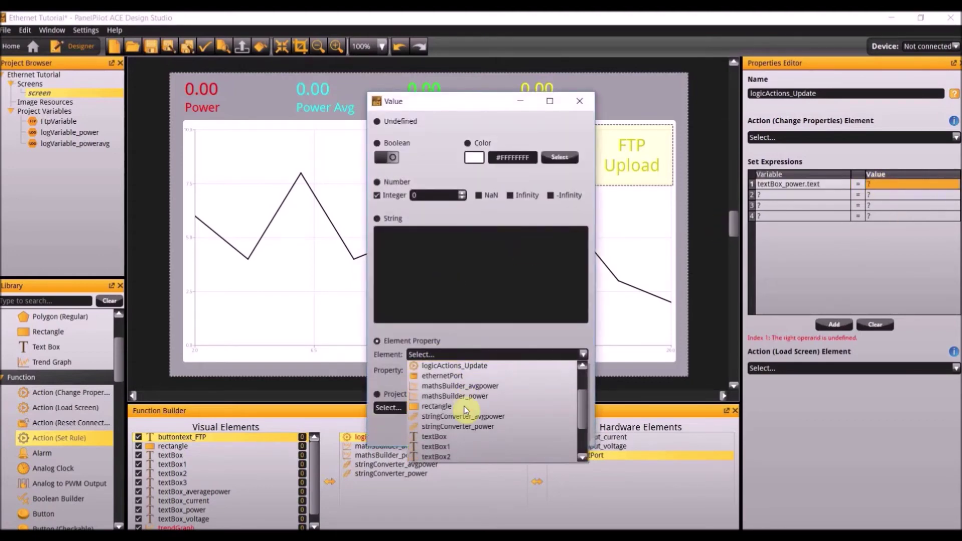
{"action": "left_click", "coordinate": [484, 376]}
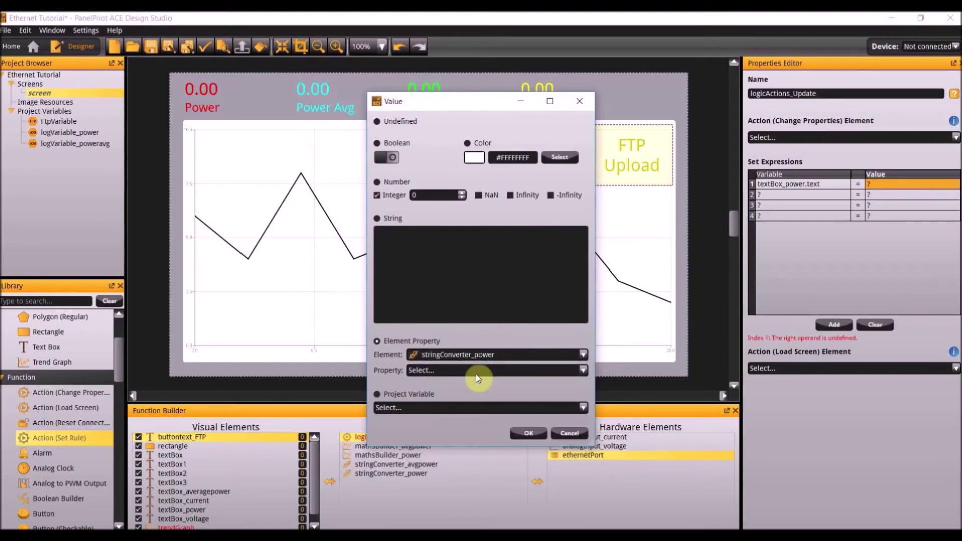
{"action": "left_click", "coordinate": [476, 374]}
{"action": "scroll", "coordinate": [458, 435], "scroll_direction": "down", "scroll_amount": 2}
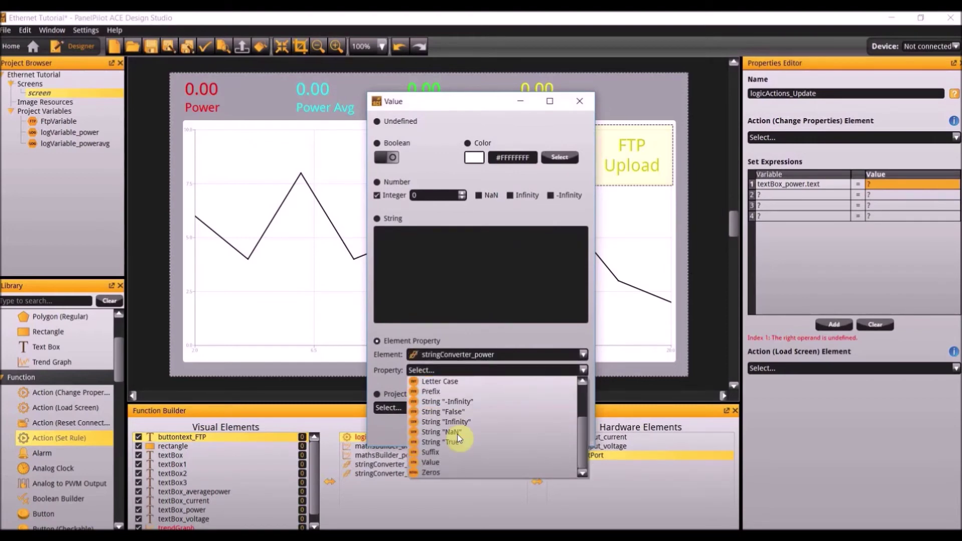
{"action": "left_click", "coordinate": [445, 462]}
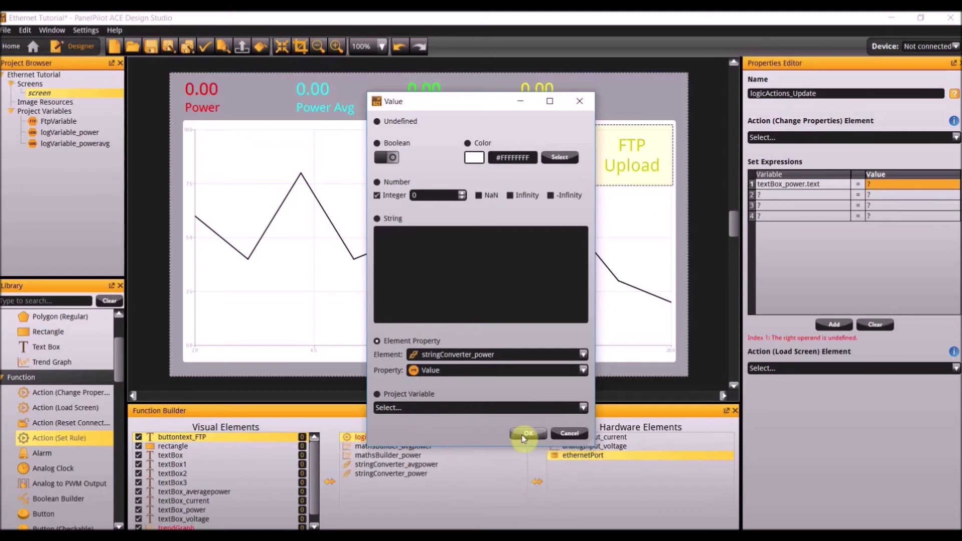
{"action": "left_click", "coordinate": [522, 435]}
Add a second expression: textBox_averagepower.text = stringConverter_avgpower.value.
{"action": "double_click", "coordinate": [782, 197]}
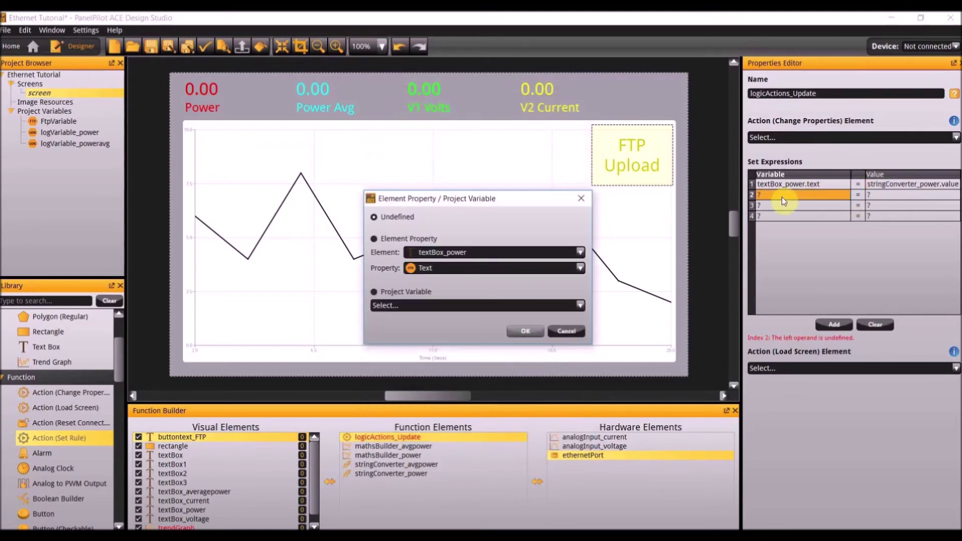
{"action": "left_click", "coordinate": [470, 255]}
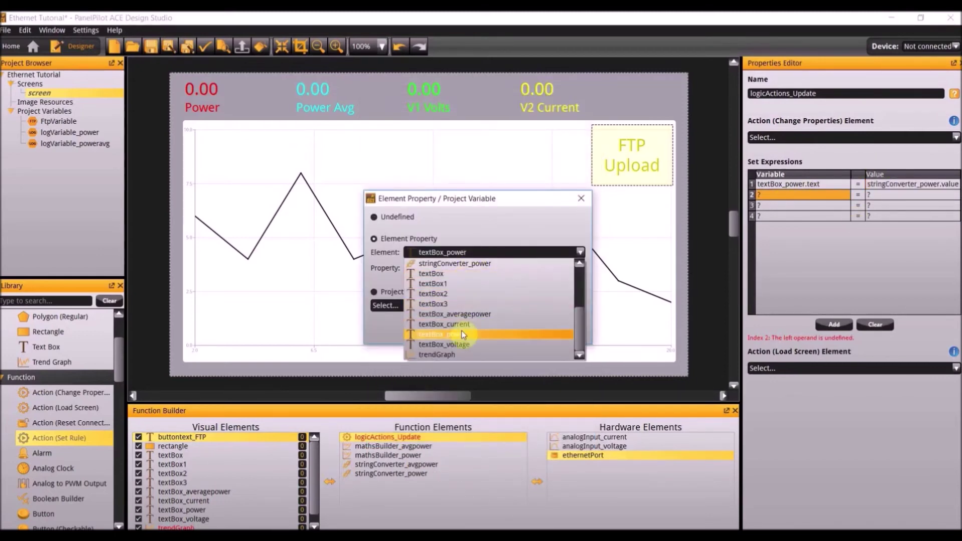
{"action": "left_click", "coordinate": [473, 314]}
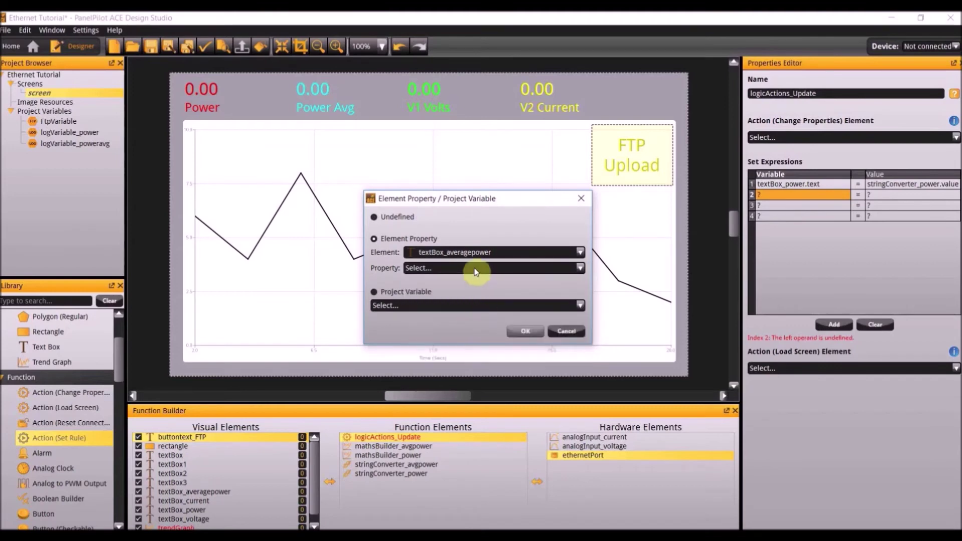
{"action": "left_click", "coordinate": [474, 267]}
{"action": "scroll", "coordinate": [465, 308], "scroll_direction": "down", "scroll_amount": 5}
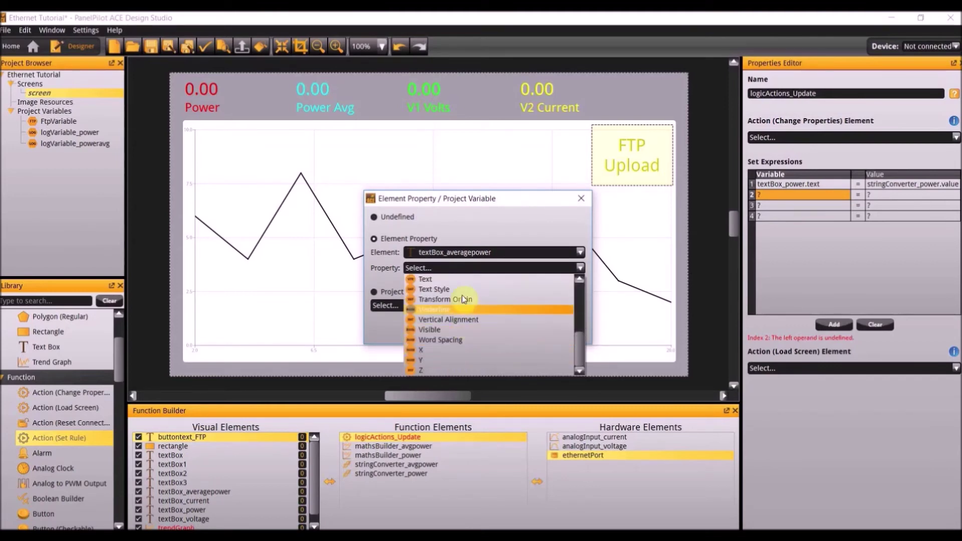
{"action": "left_click", "coordinate": [452, 280]}
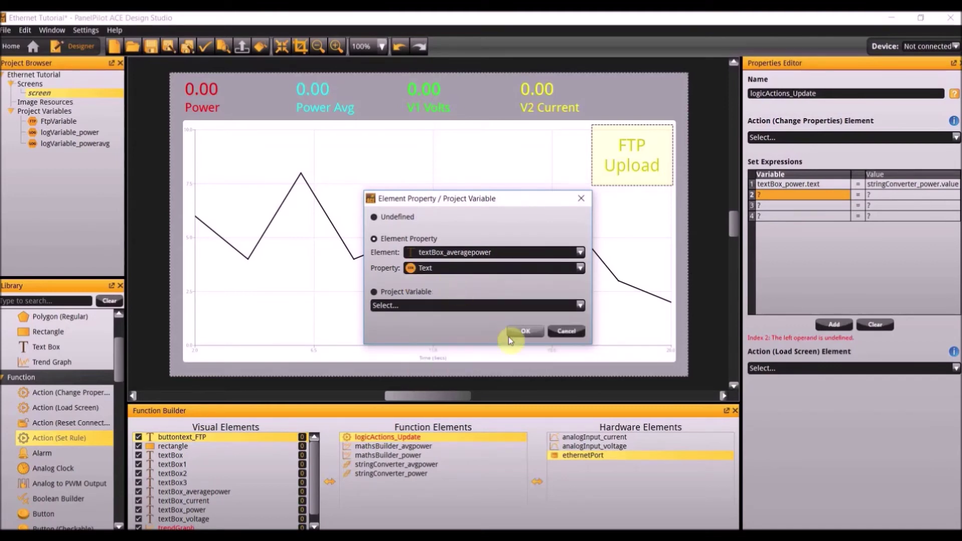
{"action": "left_click", "coordinate": [524, 332]}
{"action": "left_click", "coordinate": [901, 194]}
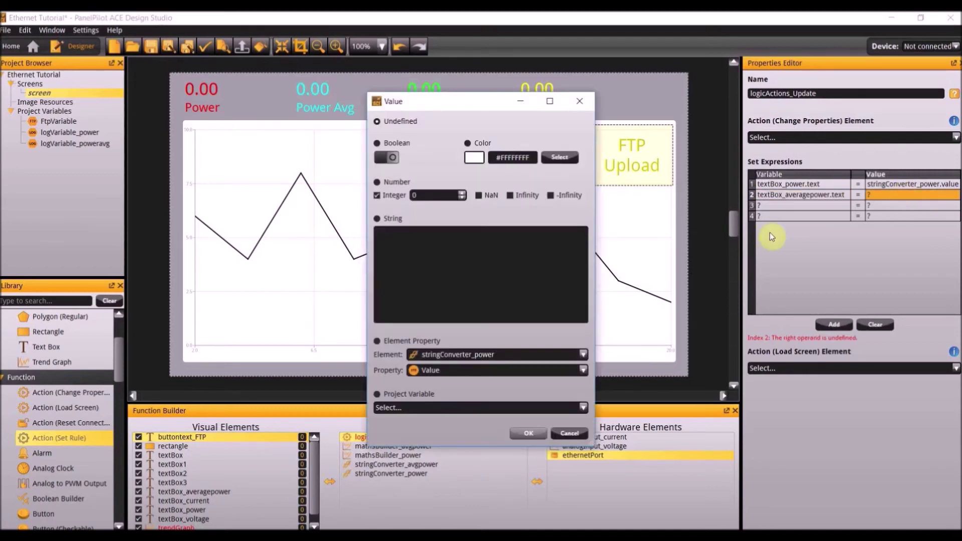
{"action": "left_click", "coordinate": [468, 353]}
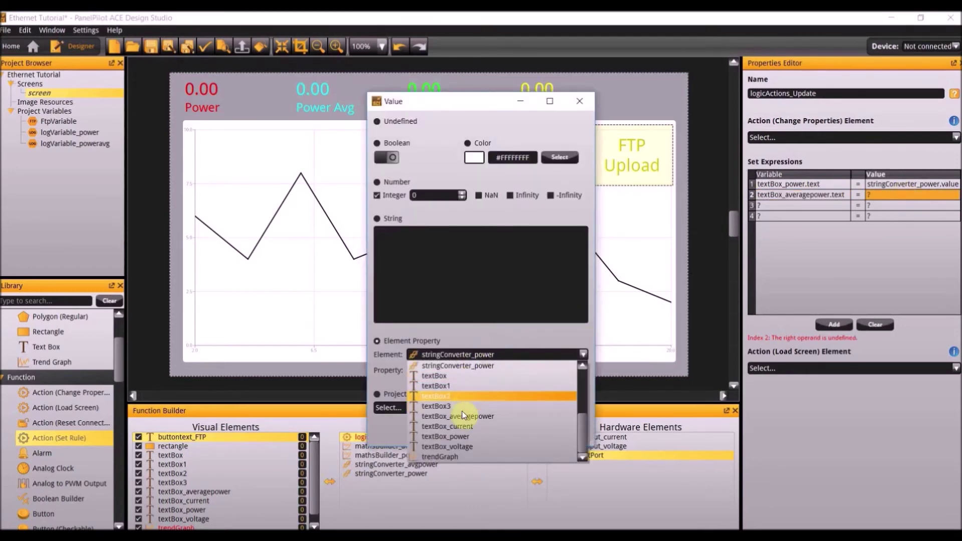
{"action": "left_click", "coordinate": [491, 366]}
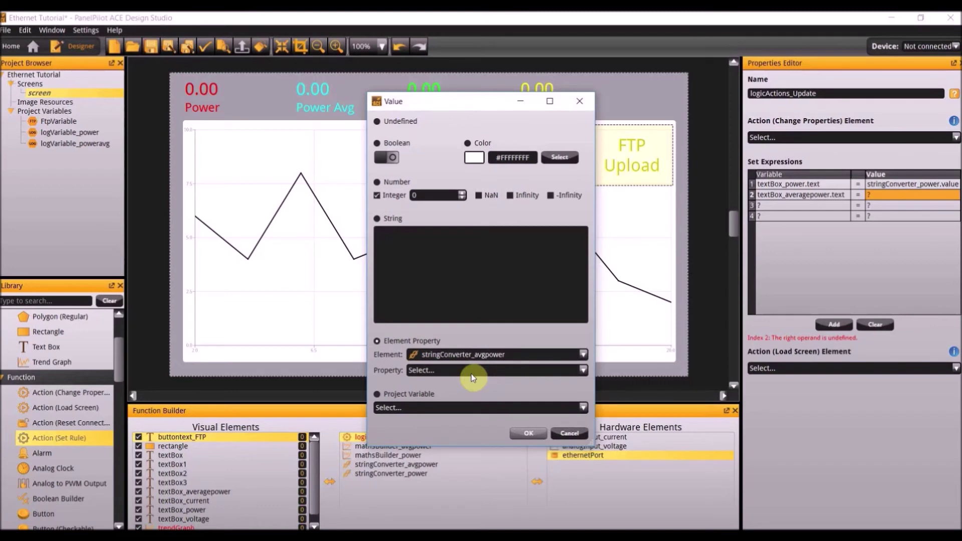
{"action": "left_click", "coordinate": [471, 374]}
{"action": "scroll", "coordinate": [453, 422], "scroll_direction": "down", "scroll_amount": 5}
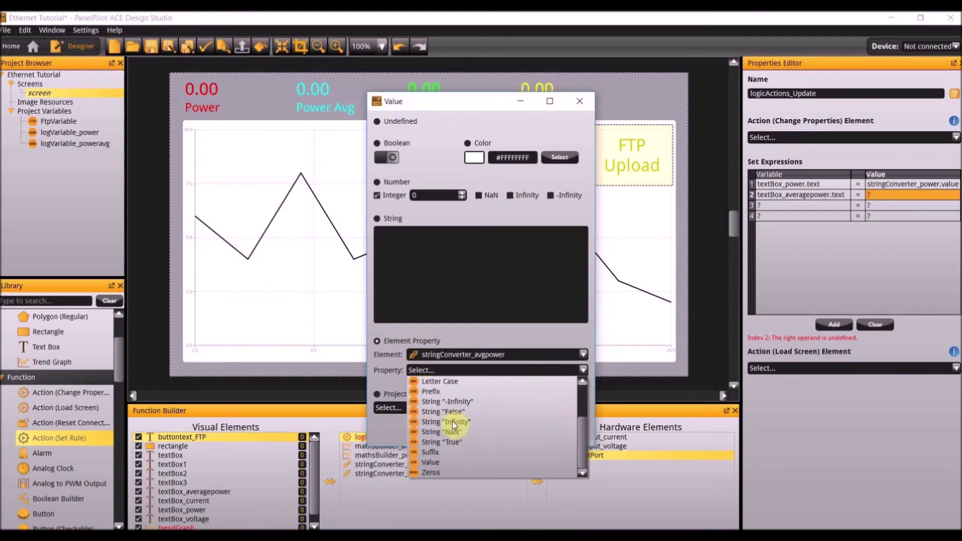
{"action": "left_click", "coordinate": [438, 462]}
{"action": "left_click", "coordinate": [524, 435]}
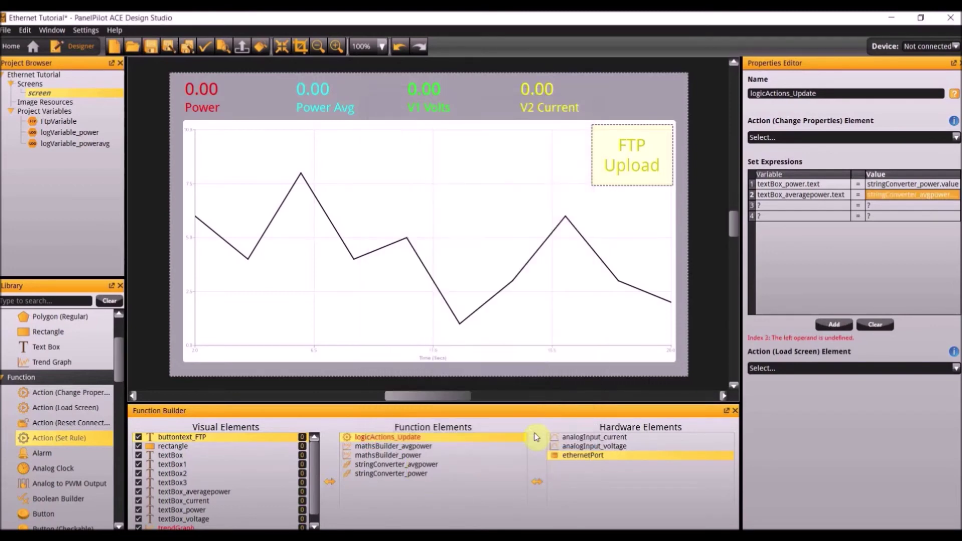
Add a third expression: textBox_current.text = analogInput_current.voltage.
{"action": "double_click", "coordinate": [790, 207]}
{"action": "left_click", "coordinate": [453, 254]}
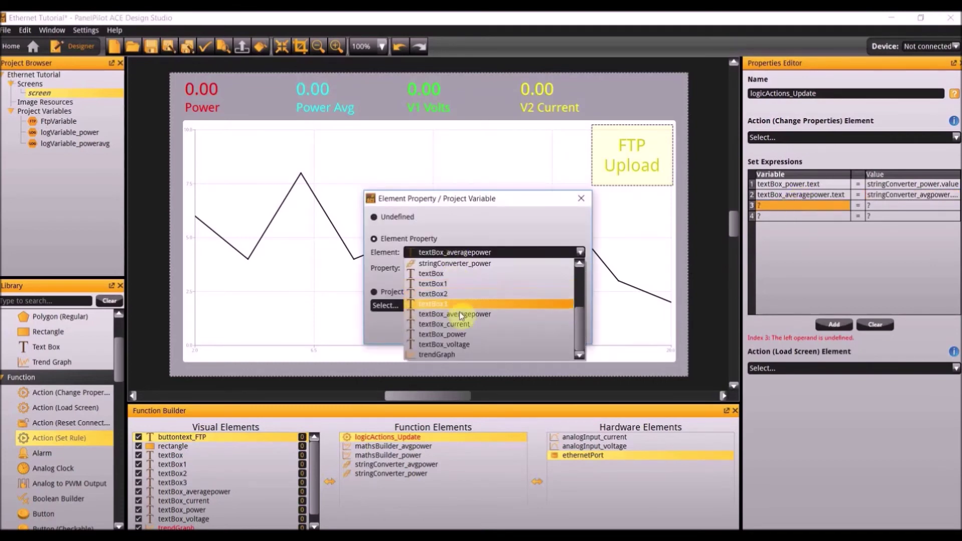
{"action": "left_click", "coordinate": [462, 325]}
{"action": "left_click", "coordinate": [485, 268]}
{"action": "scroll", "coordinate": [443, 351], "scroll_direction": "down", "scroll_amount": 5}
{"action": "left_click", "coordinate": [446, 280]}
{"action": "left_click", "coordinate": [526, 334]}
{"action": "double_click", "coordinate": [891, 211]}
{"action": "left_click", "coordinate": [491, 354]}
{"action": "scroll", "coordinate": [455, 398], "scroll_direction": "up", "scroll_amount": 5}
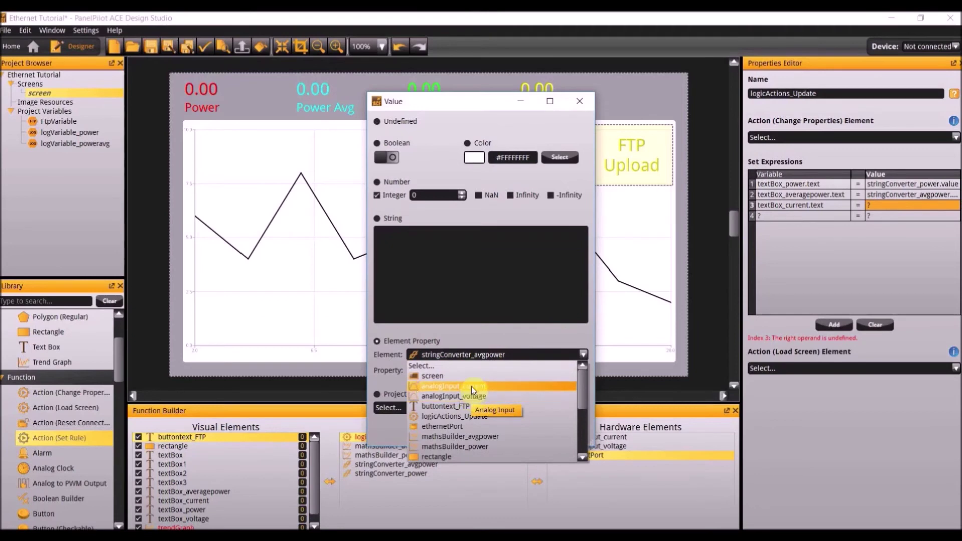
{"action": "left_click", "coordinate": [471, 386]}
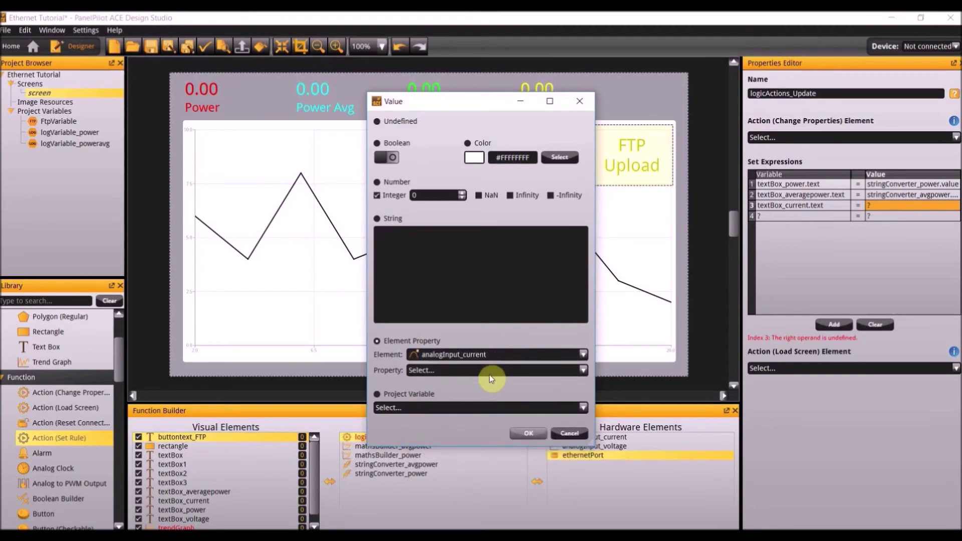
{"action": "left_click", "coordinate": [489, 374]}
{"action": "left_click", "coordinate": [467, 431]}
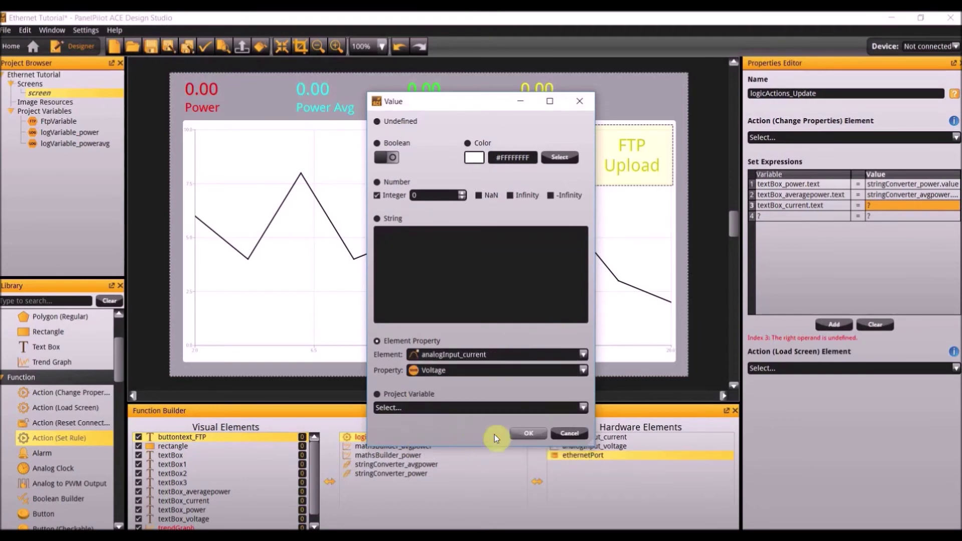
{"action": "left_click", "coordinate": [528, 433]}
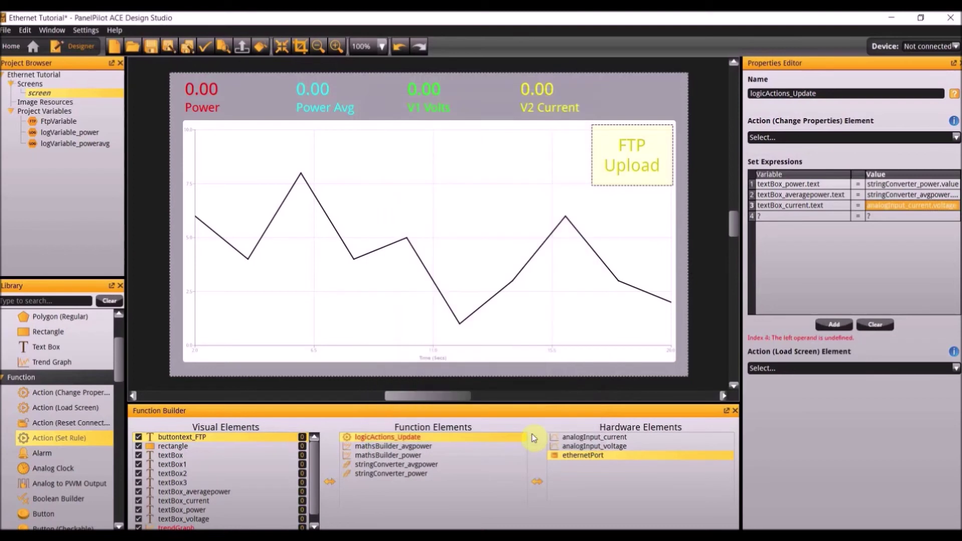
Add a fourth expression: textBox_voltage.text = analogInput_voltage.voltage.
{"action": "double_click", "coordinate": [769, 219]}
{"action": "left_click", "coordinate": [374, 238]}
{"action": "left_click", "coordinate": [426, 252]}
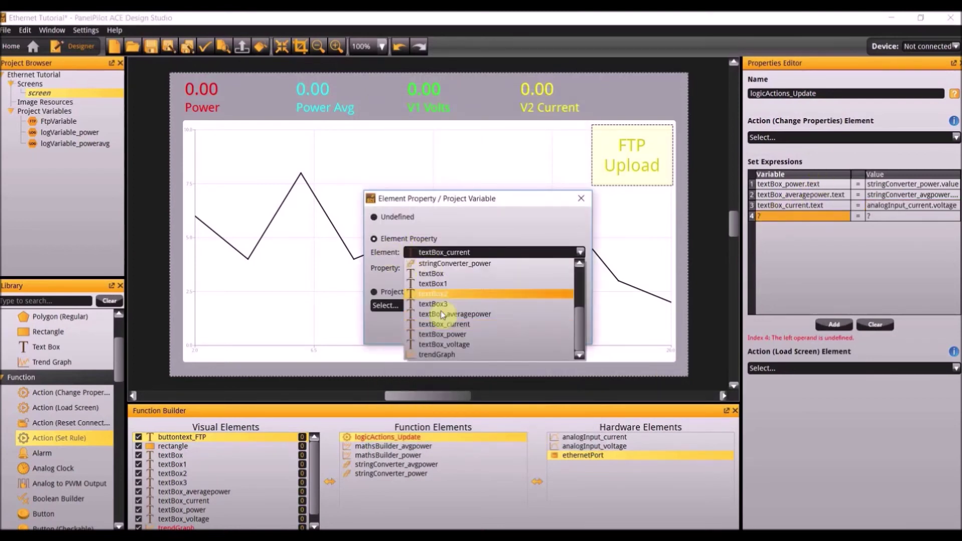
{"action": "left_click", "coordinate": [448, 344]}
{"action": "left_click", "coordinate": [476, 269]}
{"action": "left_click", "coordinate": [458, 316]}
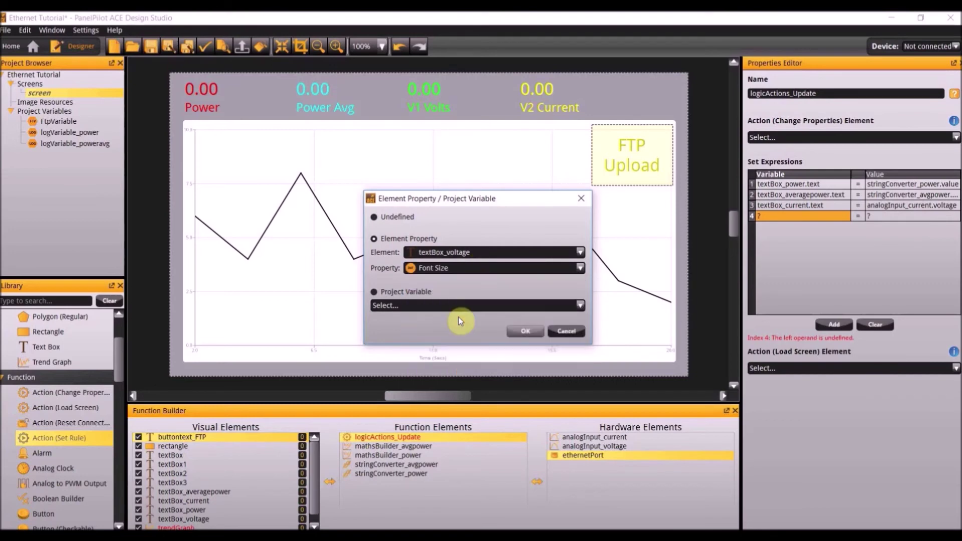
{"action": "left_click", "coordinate": [455, 273]}
{"action": "scroll", "coordinate": [452, 317], "scroll_direction": "up", "scroll_amount": 3}
{"action": "left_click", "coordinate": [435, 278]}
{"action": "left_click", "coordinate": [524, 331]}
{"action": "left_click", "coordinate": [907, 215]}
{"action": "left_click", "coordinate": [515, 355]}
{"action": "scroll", "coordinate": [443, 441], "scroll_direction": "up", "scroll_amount": 1}
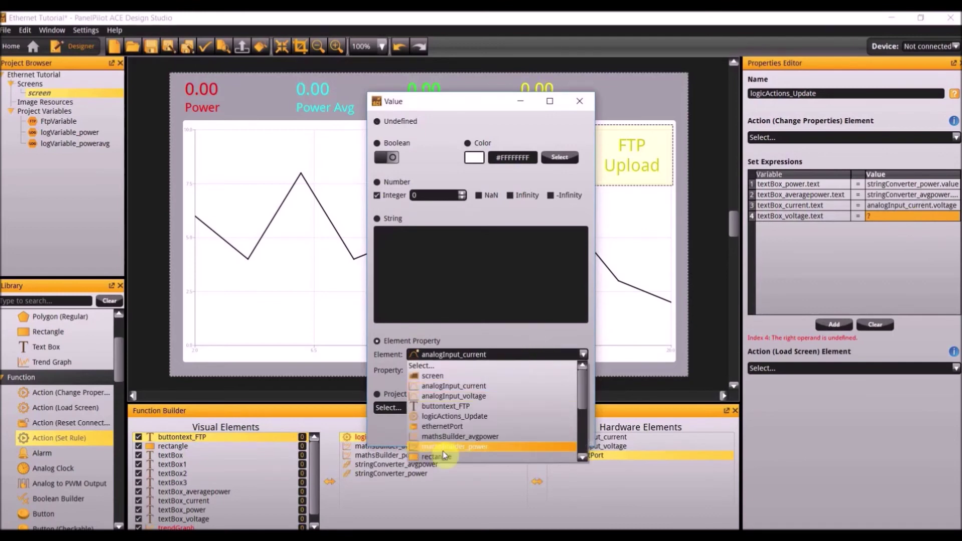
{"action": "left_click", "coordinate": [480, 393]}
{"action": "left_click", "coordinate": [463, 373]}
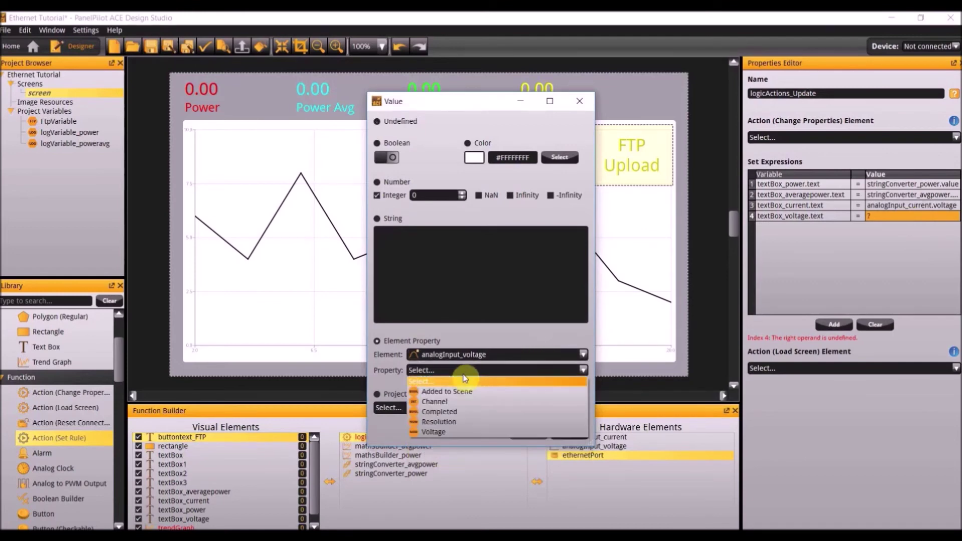
{"action": "left_click", "coordinate": [447, 432]}
{"action": "left_click", "coordinate": [529, 433]}
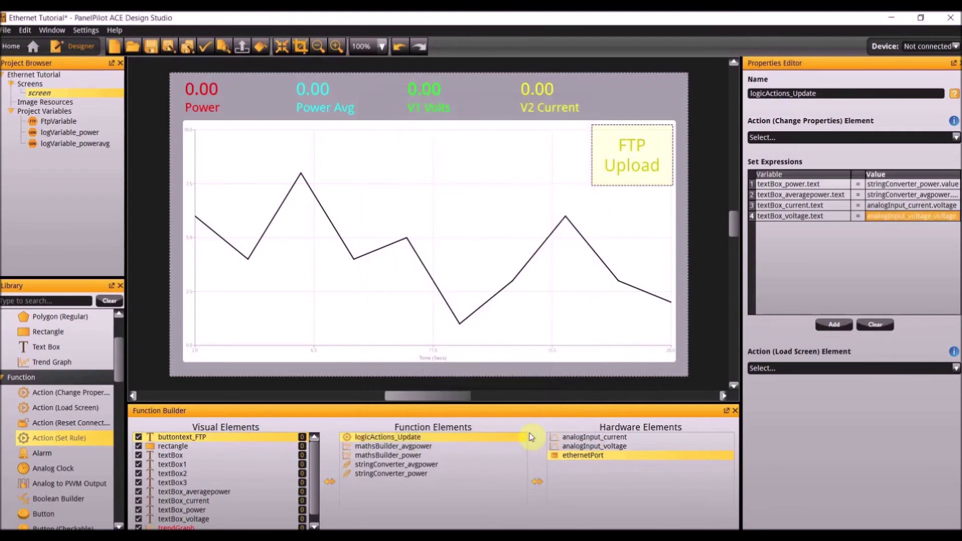
{"action": "scroll", "coordinate": [85, 471], "scroll_direction": "down", "scroll_amount": 10}
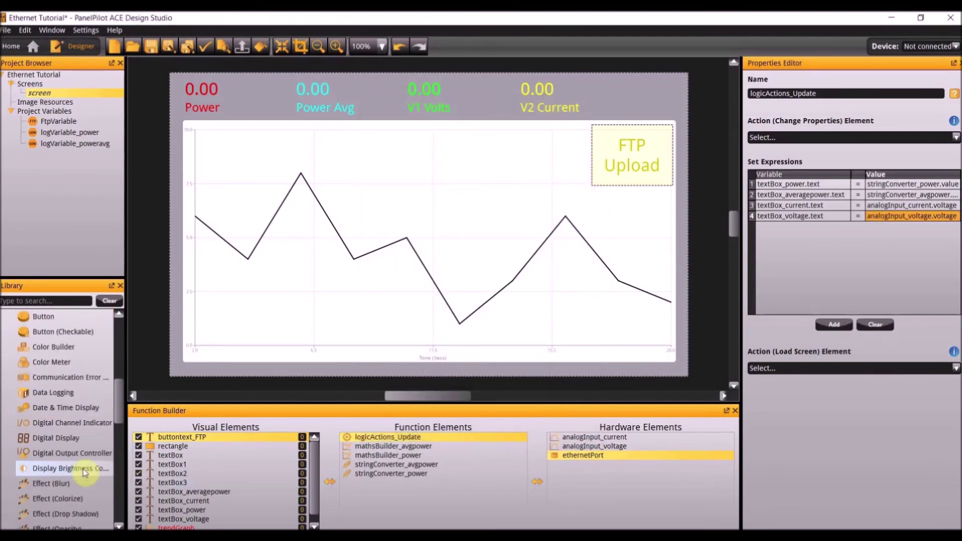
Add a property trigger named propertyTrigger_currentchanged.
{"action": "scroll", "coordinate": [86, 471], "scroll_direction": "down", "scroll_amount": 2}
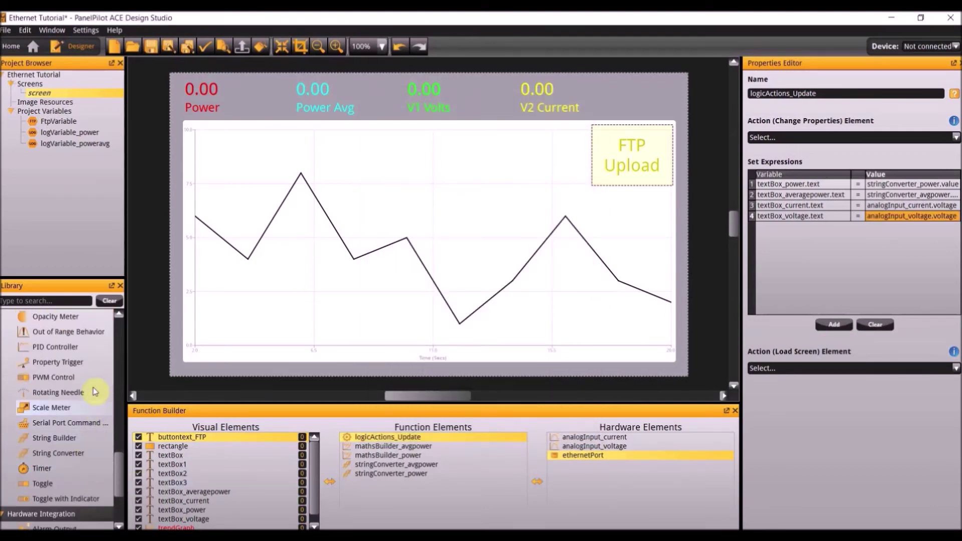
{"action": "double_click", "coordinate": [91, 369]}
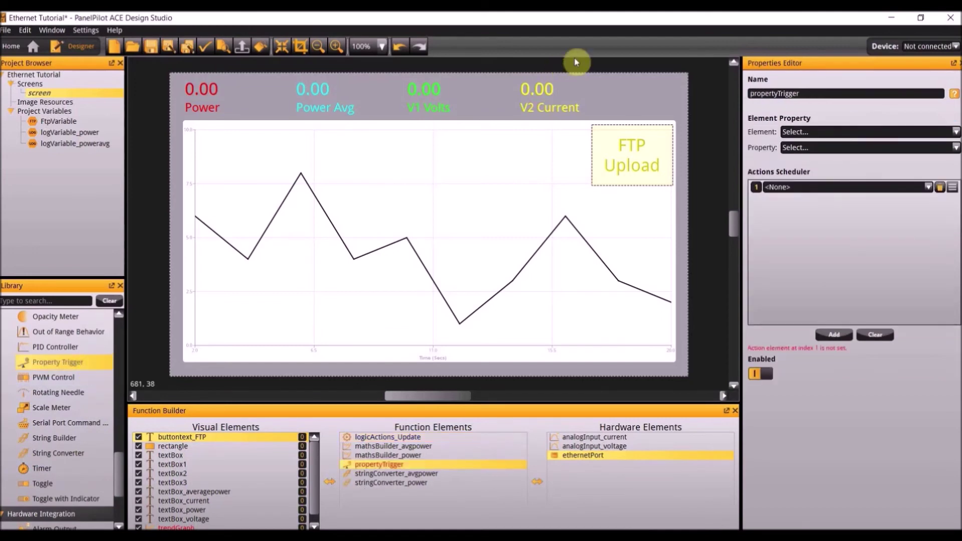
{"action": "left_click", "coordinate": [817, 92]}
{"action": "type", "text": "_currentchanged"}
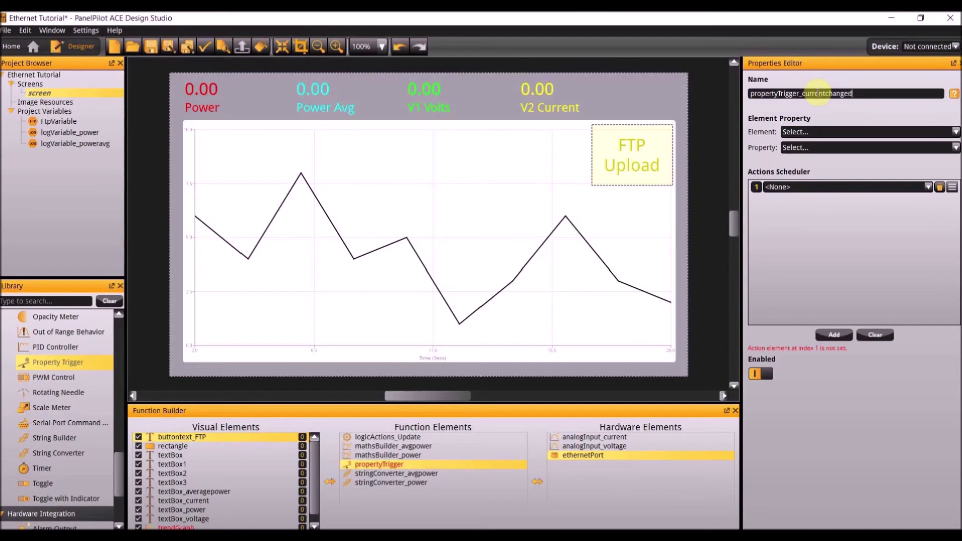
{"action": "key", "text": "Return"}
Make it fire logicActions_Update when analogInput_current's Voltage changes, then add another property trigger.
{"action": "left_click", "coordinate": [827, 132]}
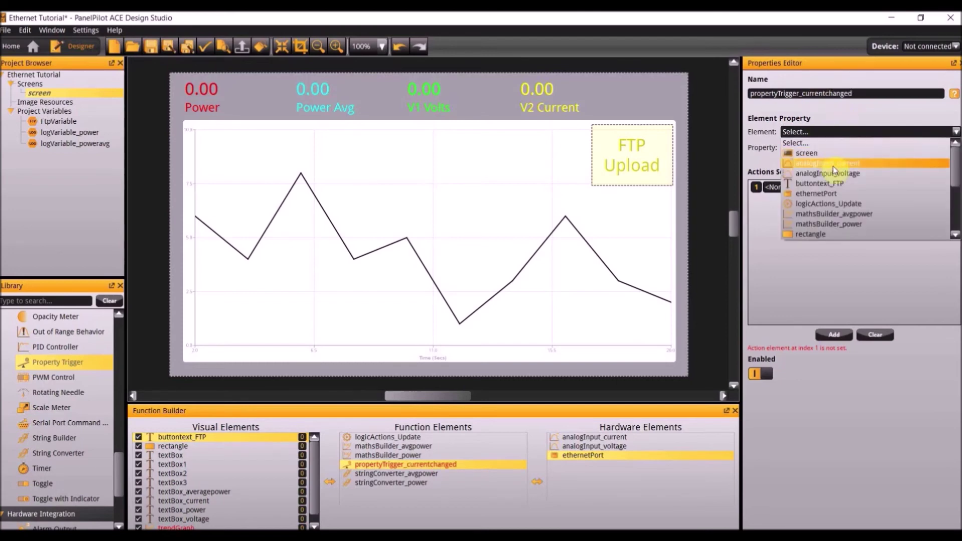
{"action": "left_click", "coordinate": [833, 166]}
{"action": "left_click", "coordinate": [835, 148]}
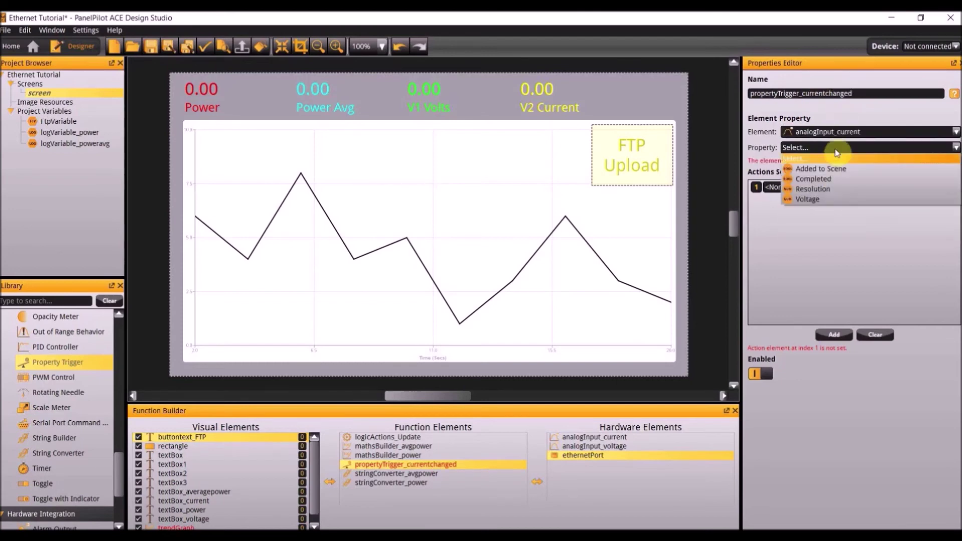
{"action": "left_click", "coordinate": [823, 198]}
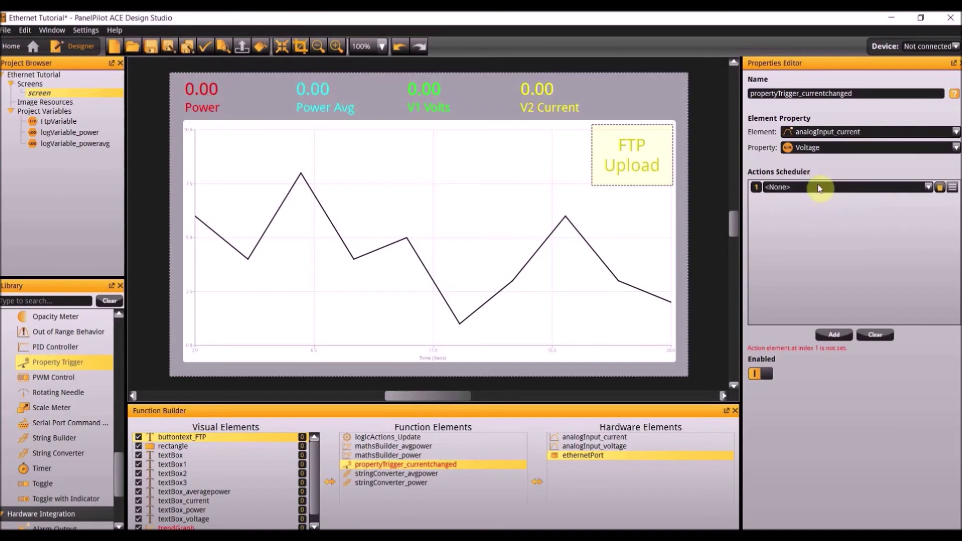
{"action": "left_click", "coordinate": [820, 188]}
{"action": "left_click", "coordinate": [815, 206]}
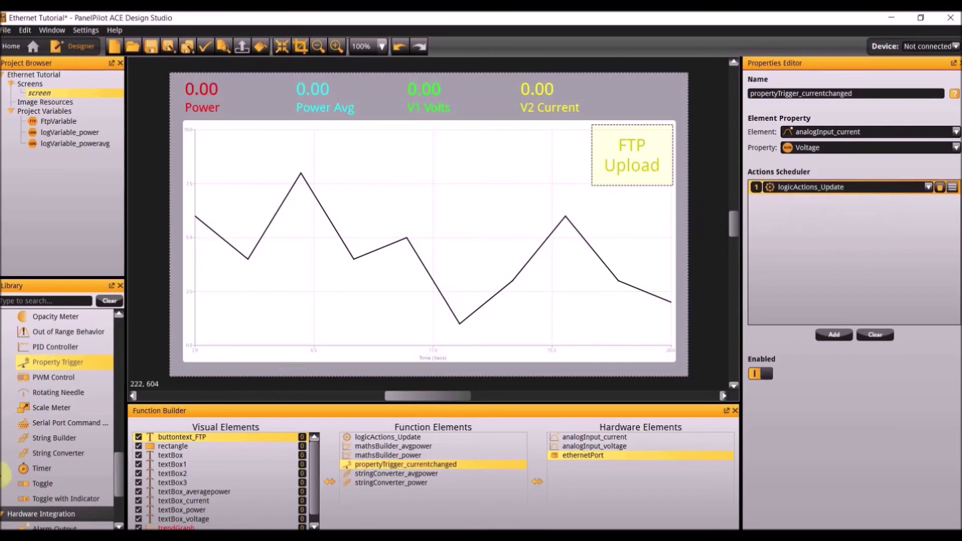
{"action": "double_click", "coordinate": [58, 368]}
Name the second trigger propertyTrigger_voltagechanged, watching analogInput_voltage's Voltage to schedule logicActions_Update.
{"action": "left_click", "coordinate": [813, 92]}
{"action": "type", "text": "_"}
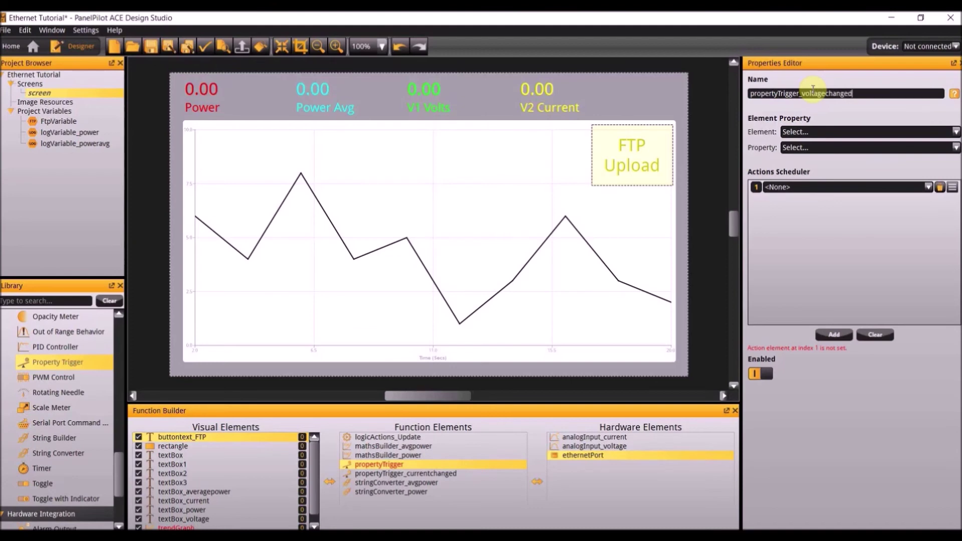
{"action": "left_click", "coordinate": [802, 132]}
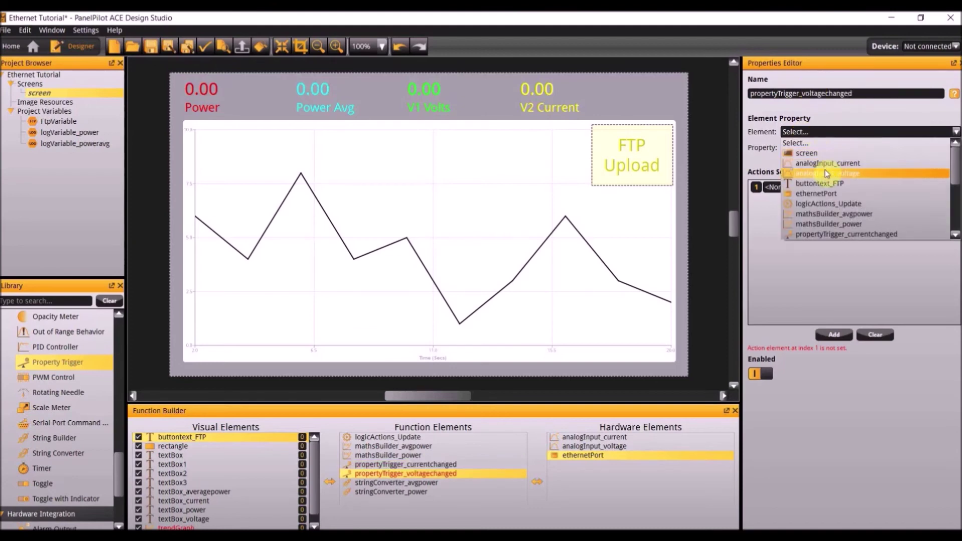
{"action": "left_click", "coordinate": [825, 173]}
{"action": "left_click", "coordinate": [826, 150]}
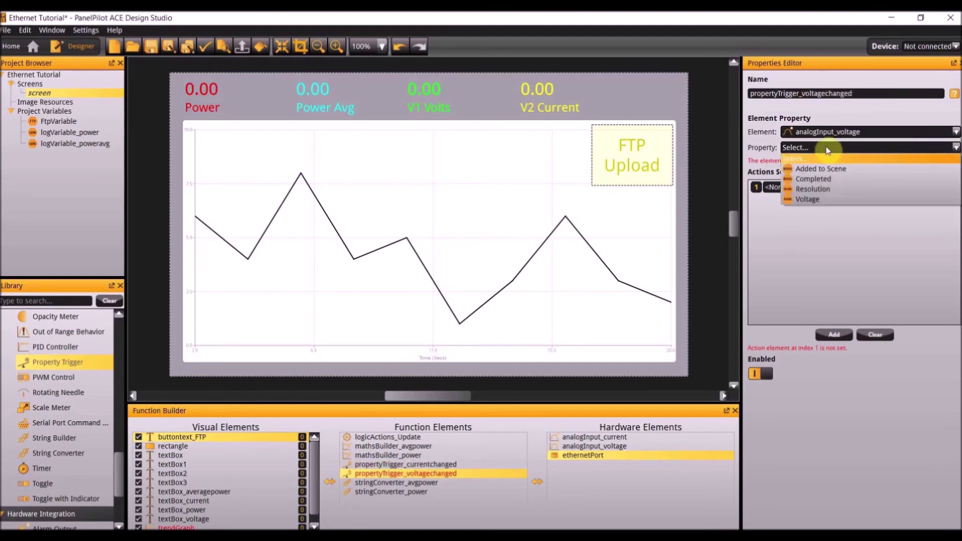
{"action": "left_click", "coordinate": [823, 200]}
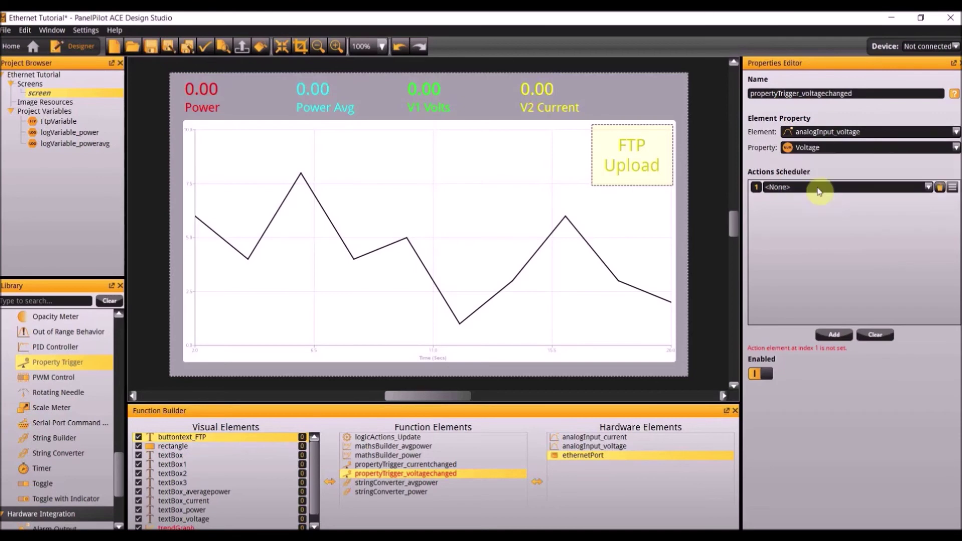
{"action": "left_click", "coordinate": [822, 187]}
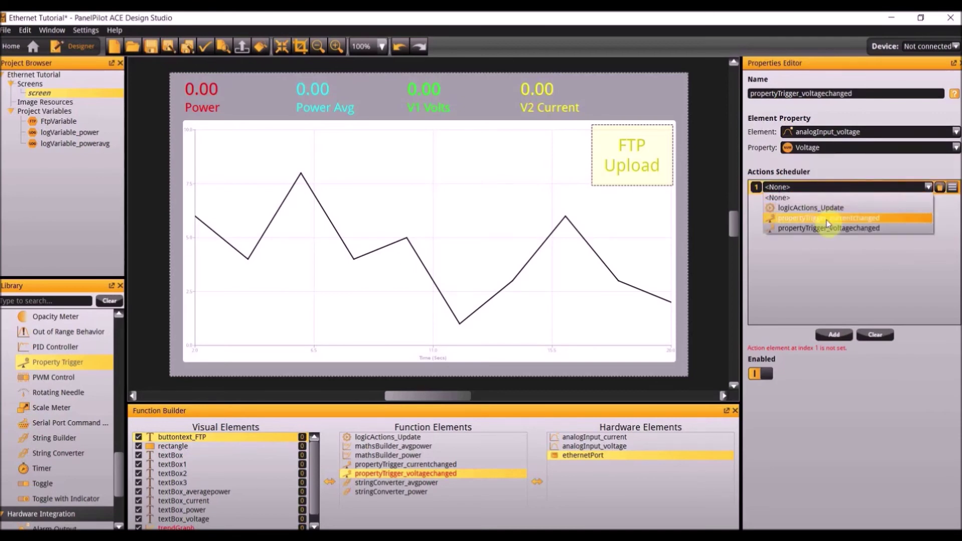
{"action": "left_click", "coordinate": [827, 210]}
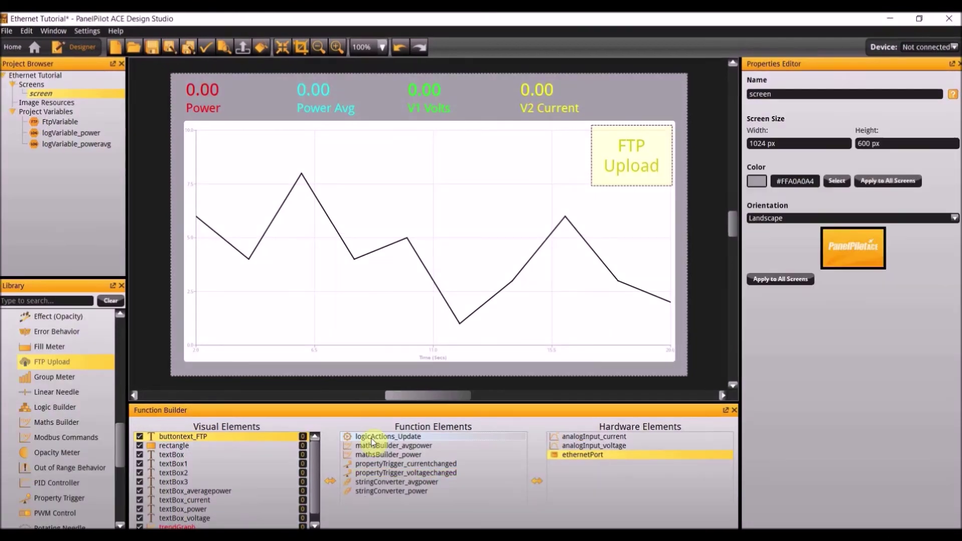
{"action": "scroll", "coordinate": [45, 451], "scroll_direction": "down", "scroll_amount": 5}
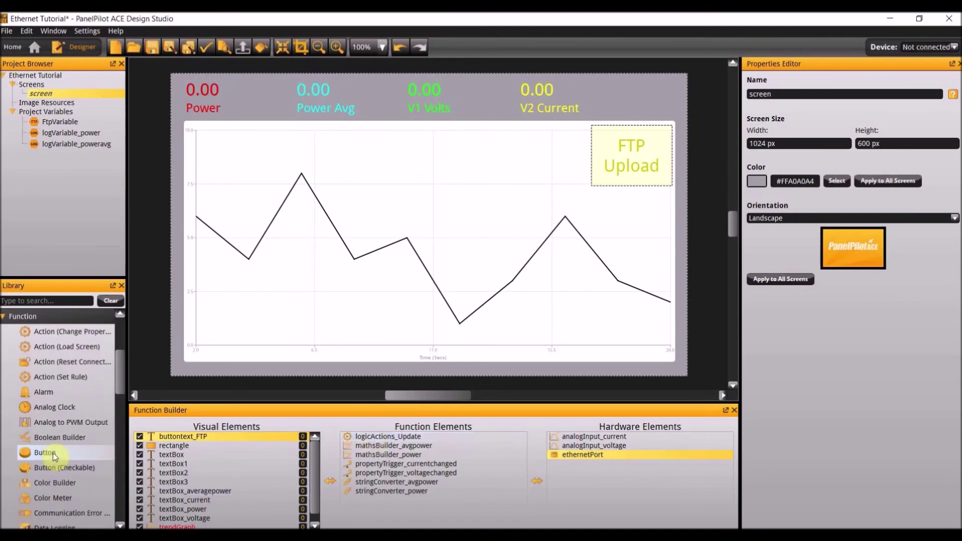
Add a set-rule action named logicActions_uploadcomplete with one expression row.
{"action": "double_click", "coordinate": [73, 389]}
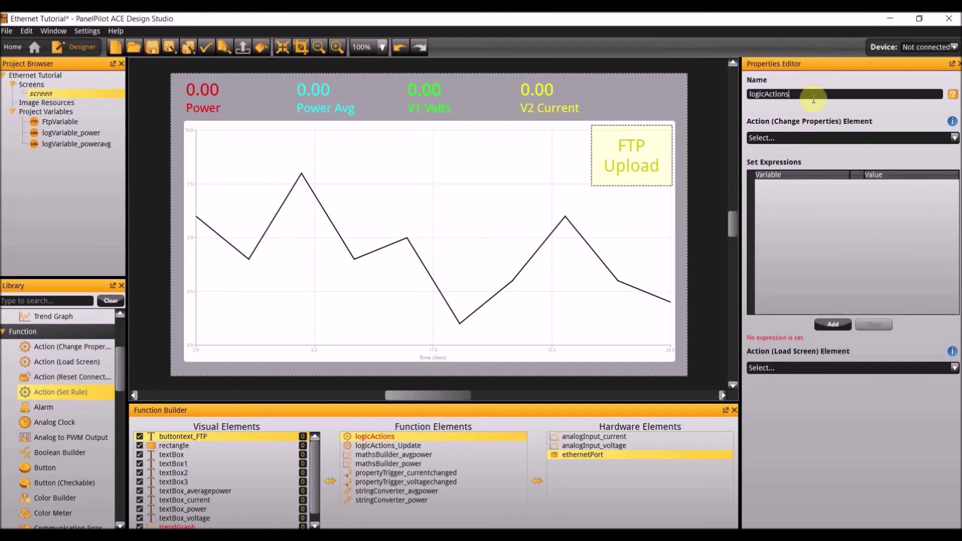
{"action": "type", "text": "omplete"}
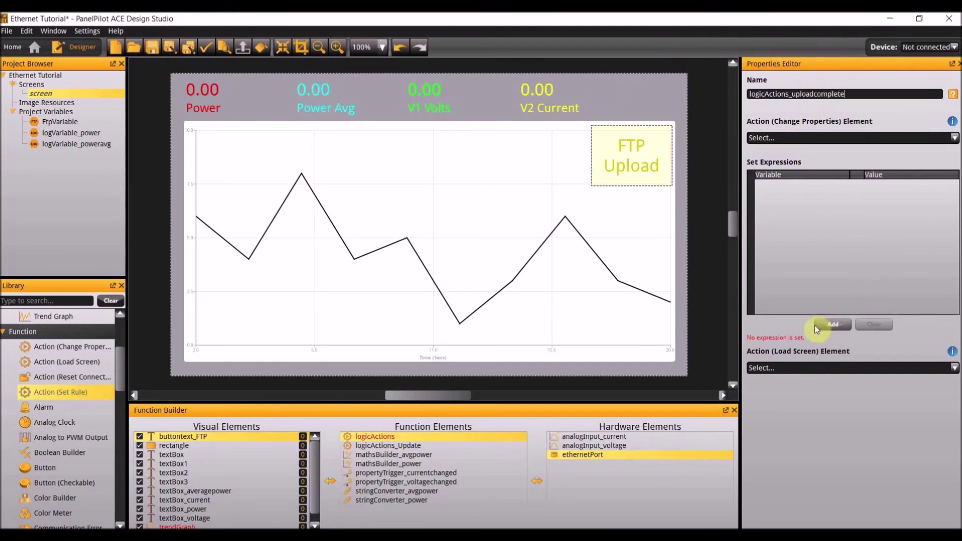
{"action": "left_click", "coordinate": [817, 327]}
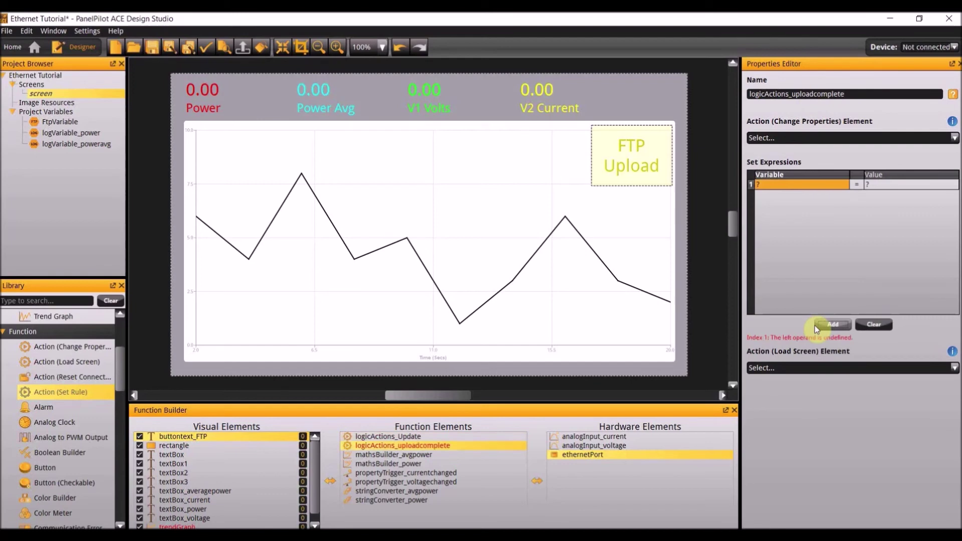
Set that expression to buttontext_FTP.text = "FTP Upload".
{"action": "left_click", "coordinate": [767, 185]}
{"action": "left_click", "coordinate": [428, 245]}
{"action": "left_click", "coordinate": [425, 253]}
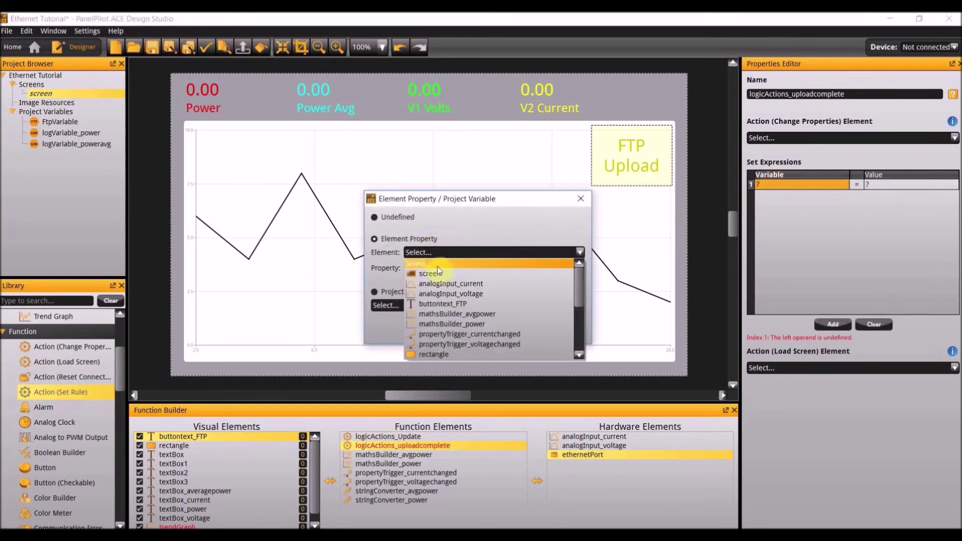
{"action": "left_click", "coordinate": [456, 304]}
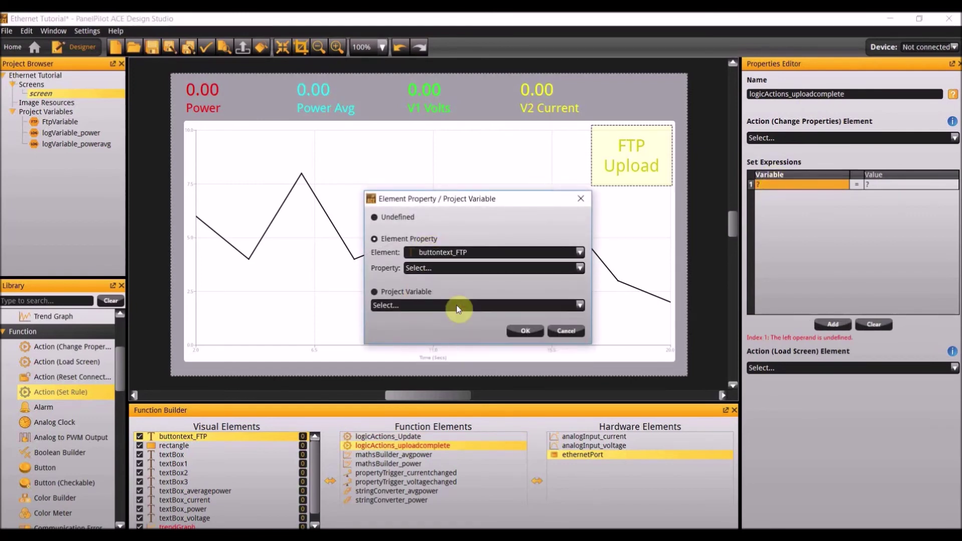
{"action": "left_click", "coordinate": [496, 270]}
{"action": "scroll", "coordinate": [461, 320], "scroll_direction": "down", "scroll_amount": 3}
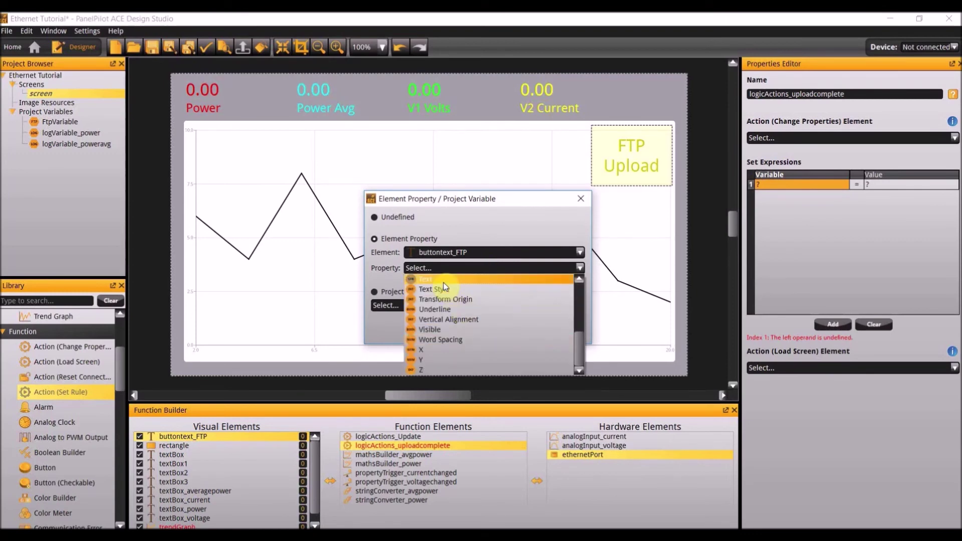
{"action": "left_click", "coordinate": [444, 282]}
{"action": "left_click", "coordinate": [527, 332]}
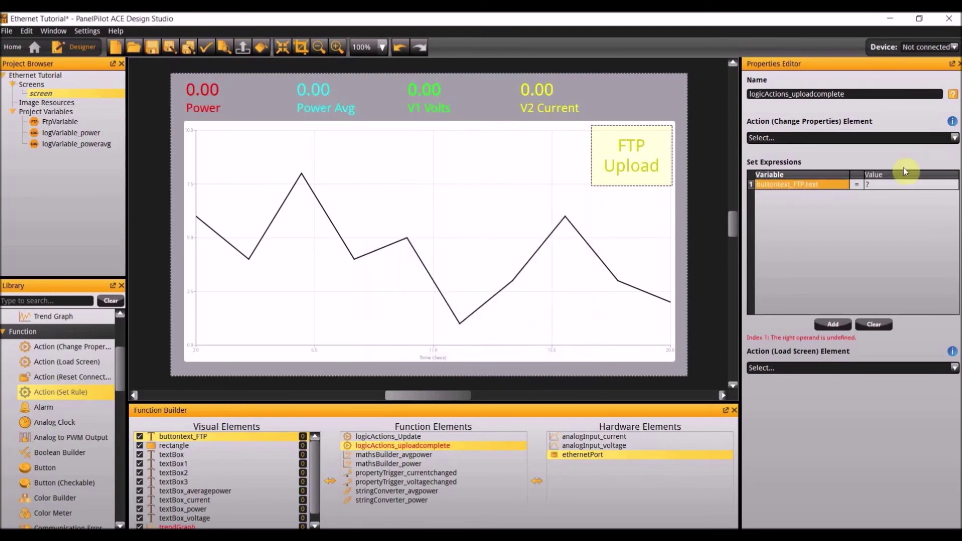
{"action": "left_click", "coordinate": [890, 185]}
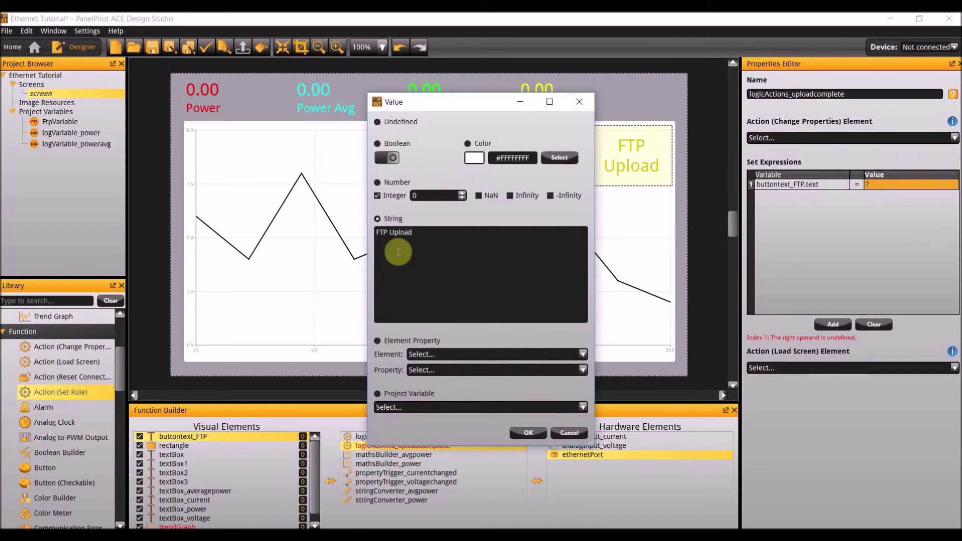
{"action": "left_click", "coordinate": [519, 434]}
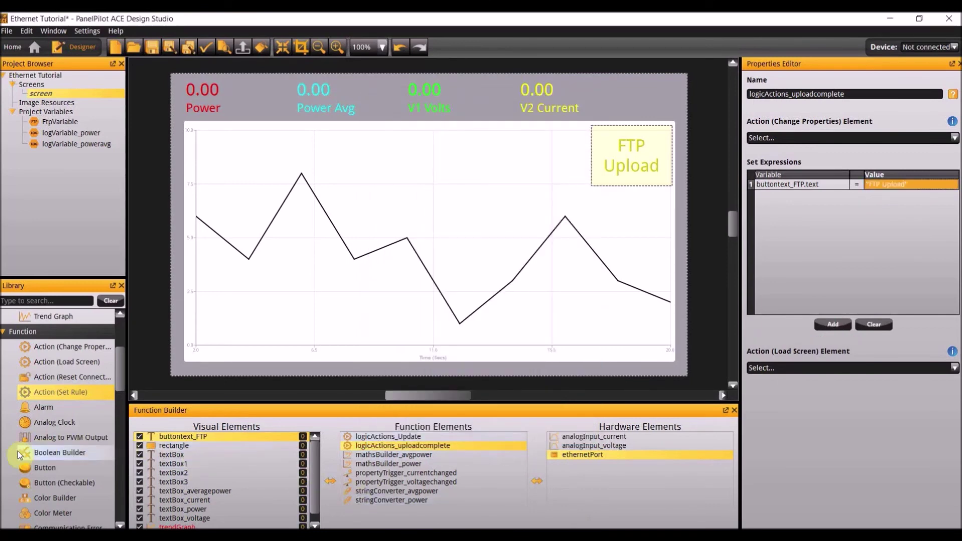
{"action": "scroll", "coordinate": [50, 454], "scroll_direction": "down", "scroll_amount": 3}
{"action": "scroll", "coordinate": [53, 453], "scroll_direction": "down", "scroll_amount": 3}
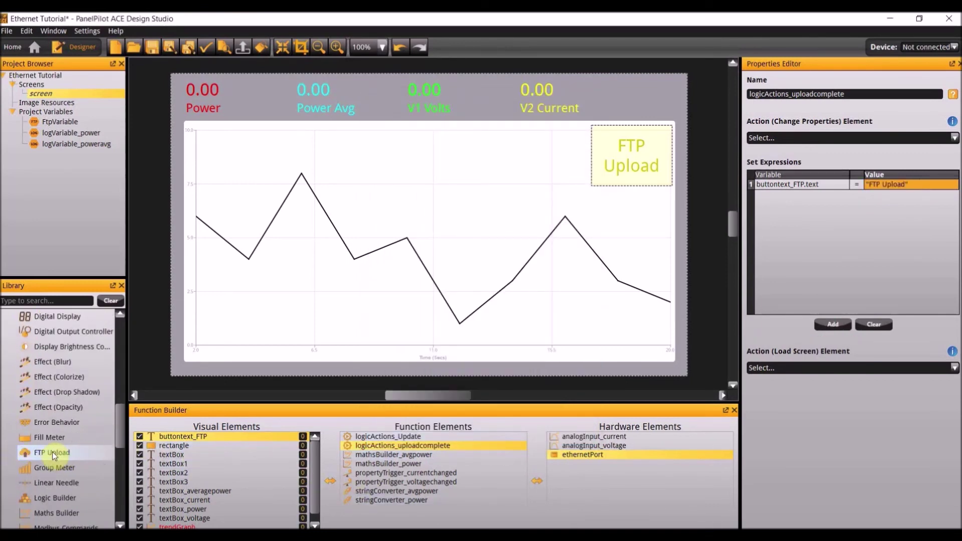
Add an FTP Upload using ethernetPort, FtpVariable and logVariable_power, completing with logicActions_uploadcomplete.
{"action": "double_click", "coordinate": [51, 454]}
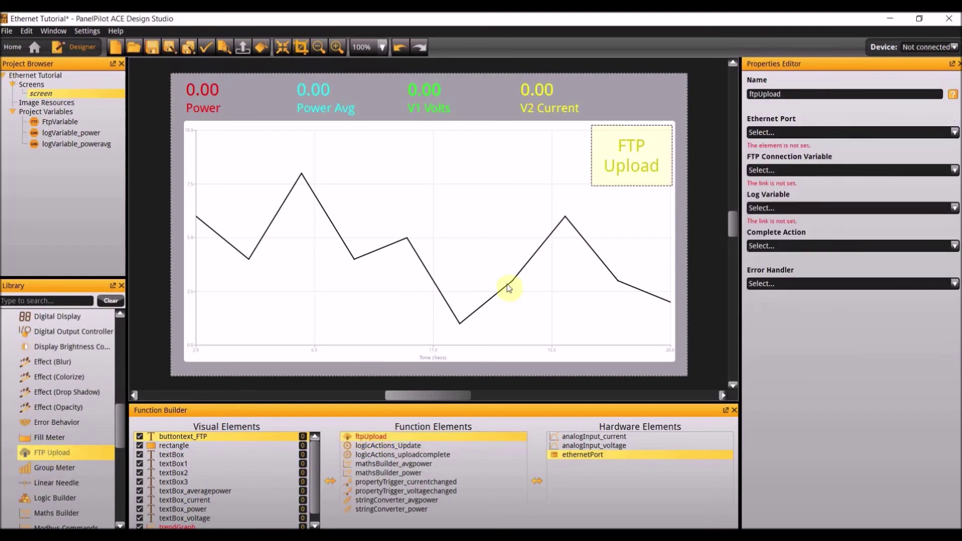
{"action": "left_click", "coordinate": [804, 137]}
{"action": "left_click", "coordinate": [799, 153]}
{"action": "left_click", "coordinate": [795, 169]}
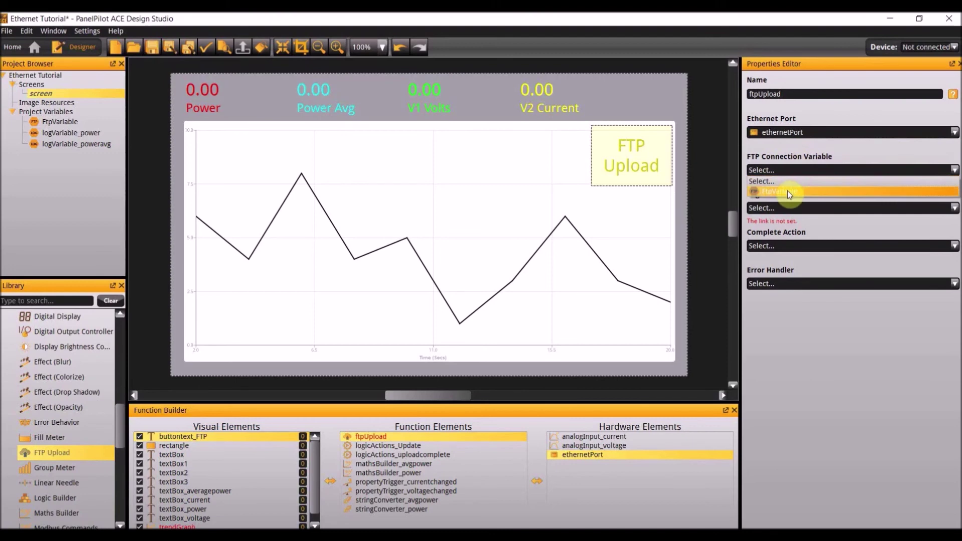
{"action": "left_click", "coordinate": [788, 192]}
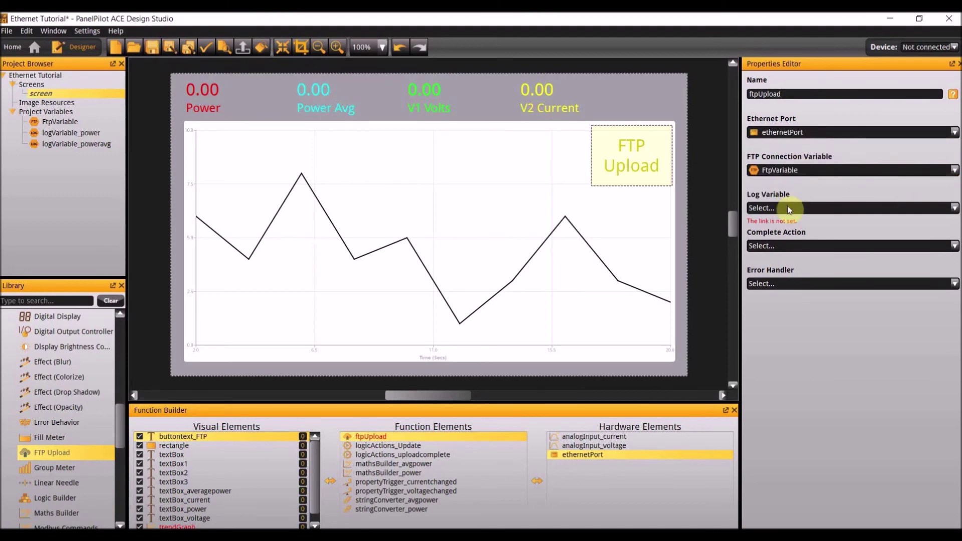
{"action": "left_click", "coordinate": [790, 208]}
{"action": "left_click", "coordinate": [789, 231]}
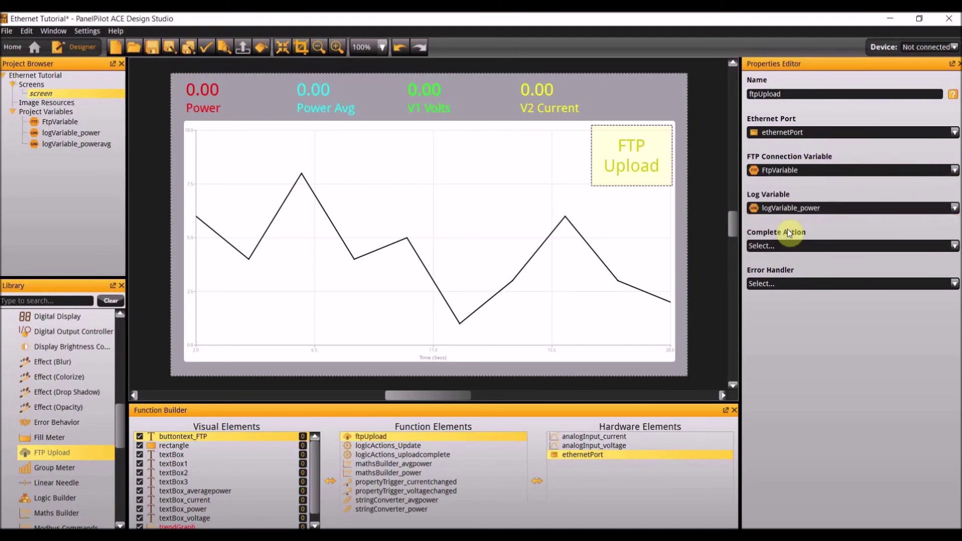
{"action": "left_click", "coordinate": [782, 249]}
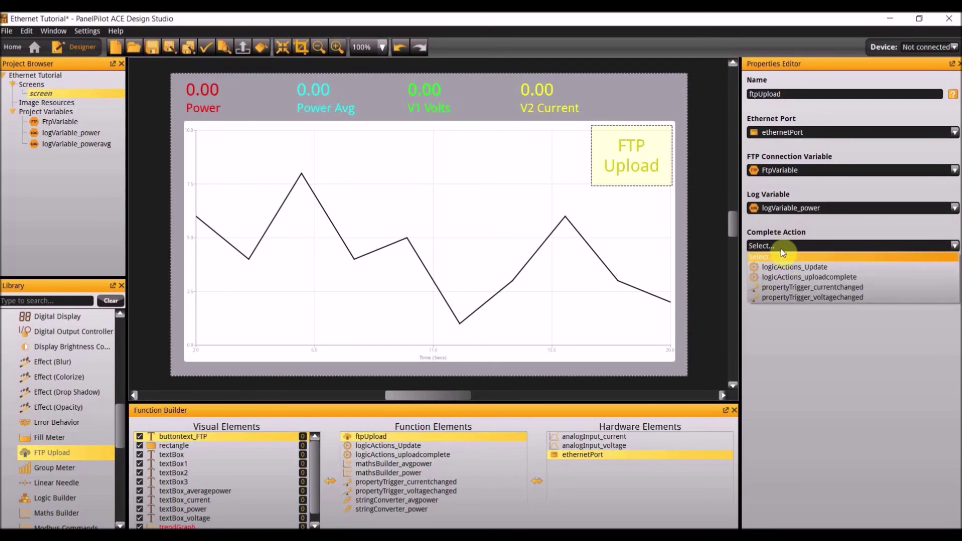
{"action": "left_click", "coordinate": [801, 277]}
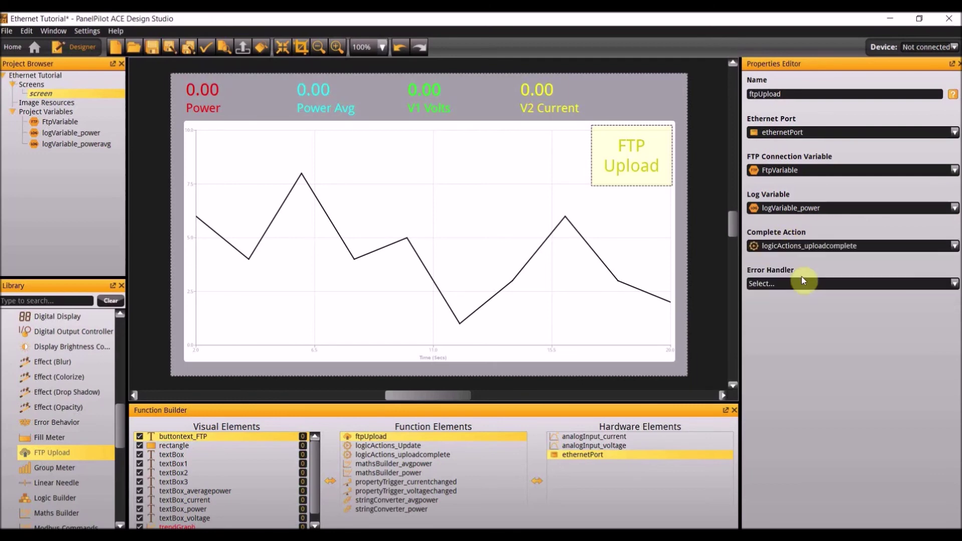
{"action": "scroll", "coordinate": [77, 360], "scroll_direction": "up", "scroll_amount": 3}
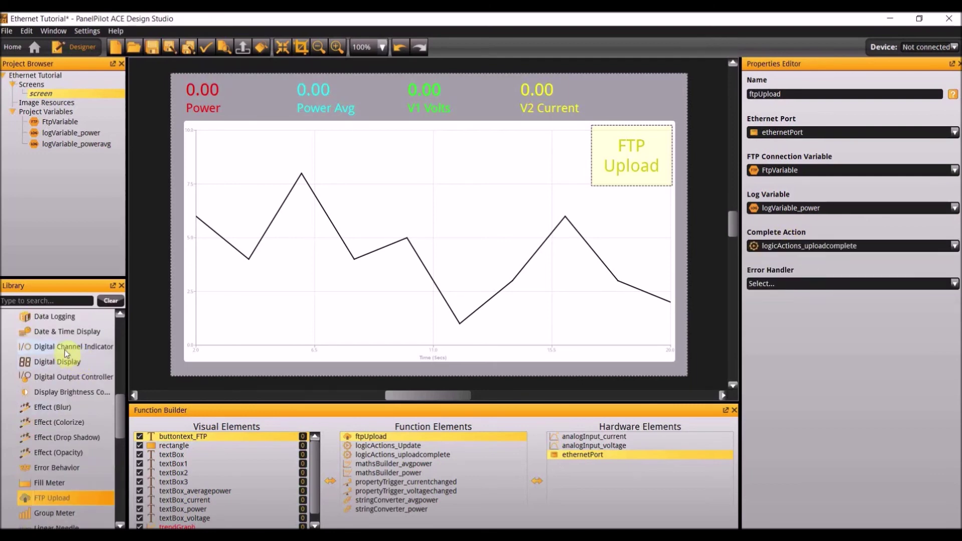
Add a data logger with a log entry named datalogging_power.
{"action": "double_click", "coordinate": [64, 321]}
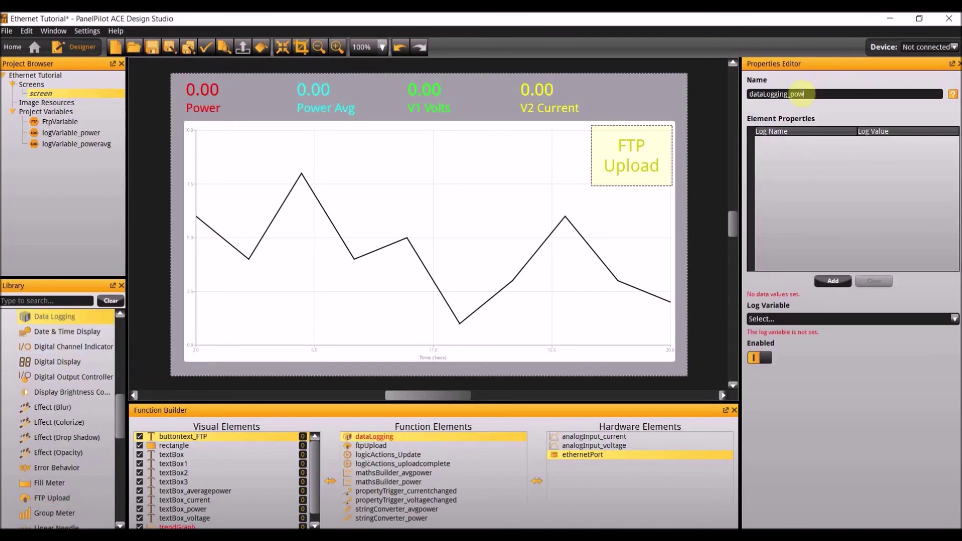
{"action": "left_click", "coordinate": [833, 280]}
{"action": "double_click", "coordinate": [774, 141]}
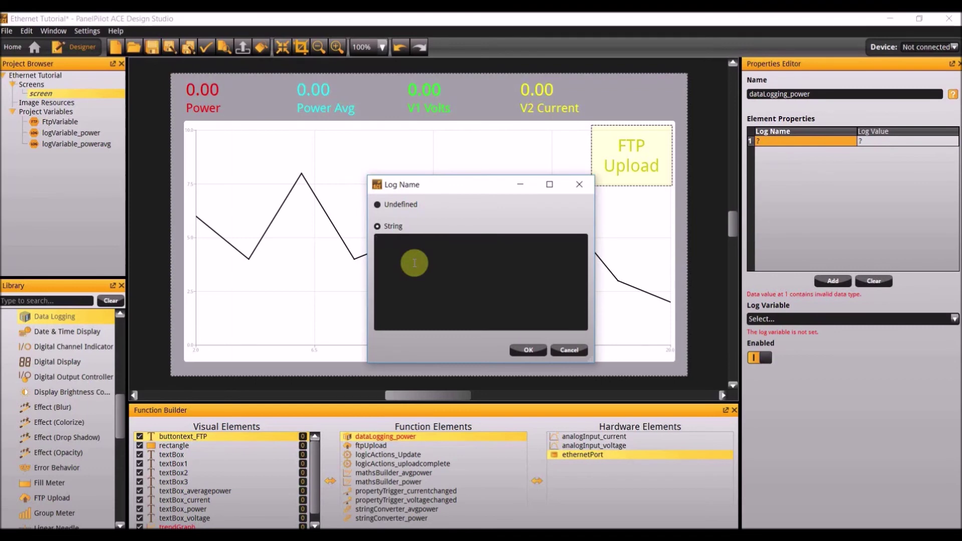
{"action": "type", "text": "datalogging_power"}
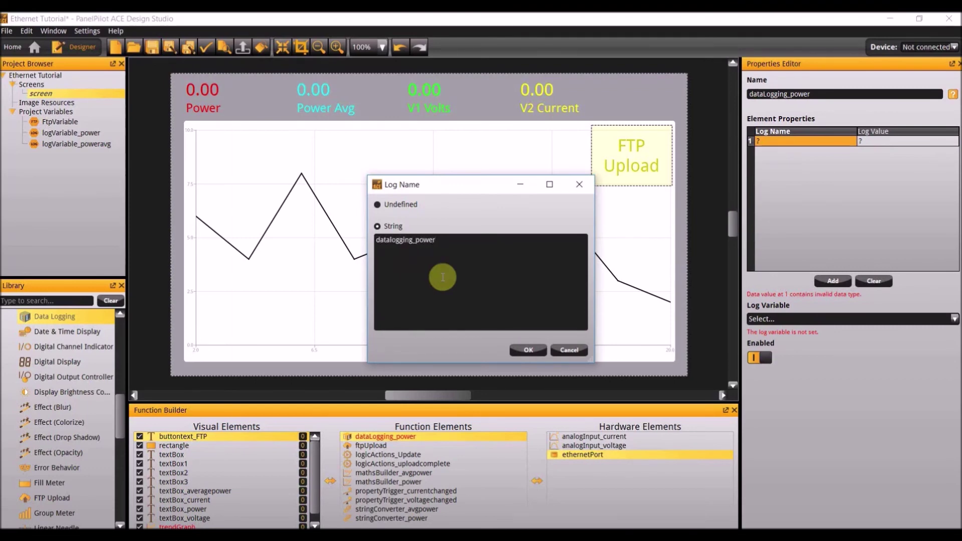
{"action": "left_click", "coordinate": [526, 355]}
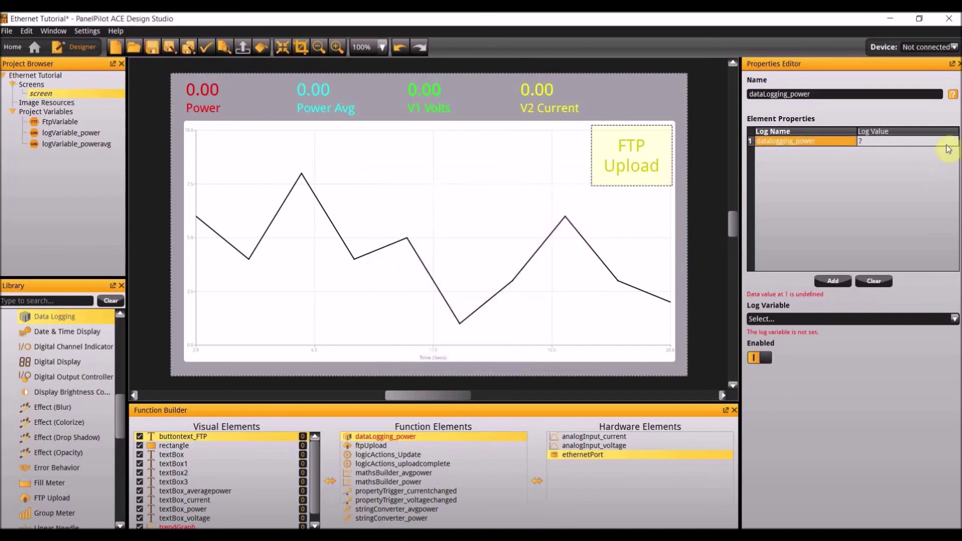
Log mathsBuilder_power's Float Value into logVariable_power, then add a second data logger.
{"action": "double_click", "coordinate": [897, 142]}
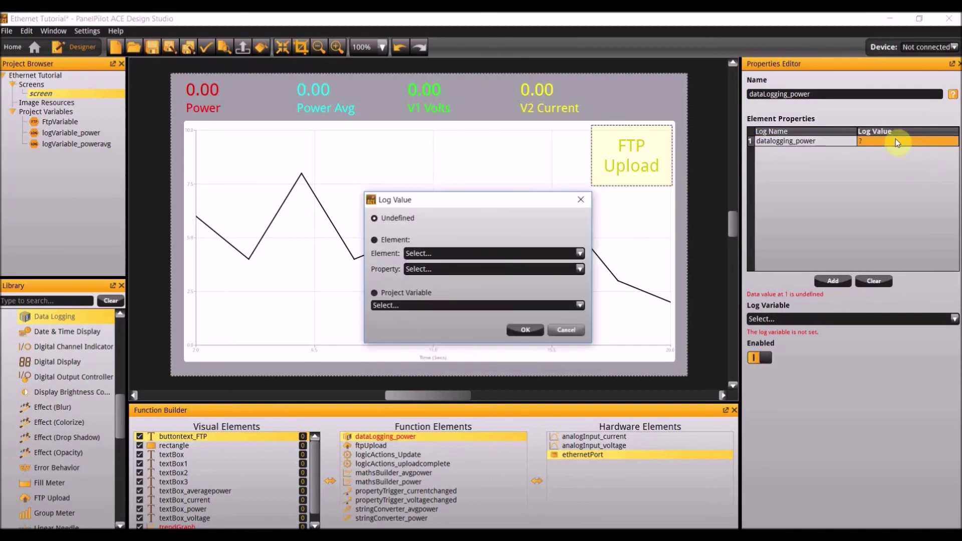
{"action": "left_click", "coordinate": [425, 253]}
{"action": "left_click", "coordinate": [465, 335]}
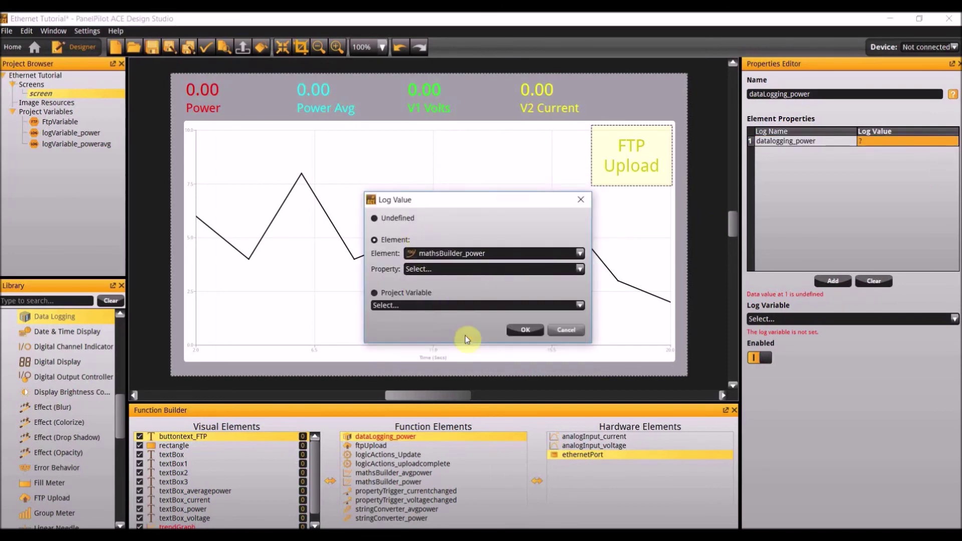
{"action": "left_click", "coordinate": [464, 271]}
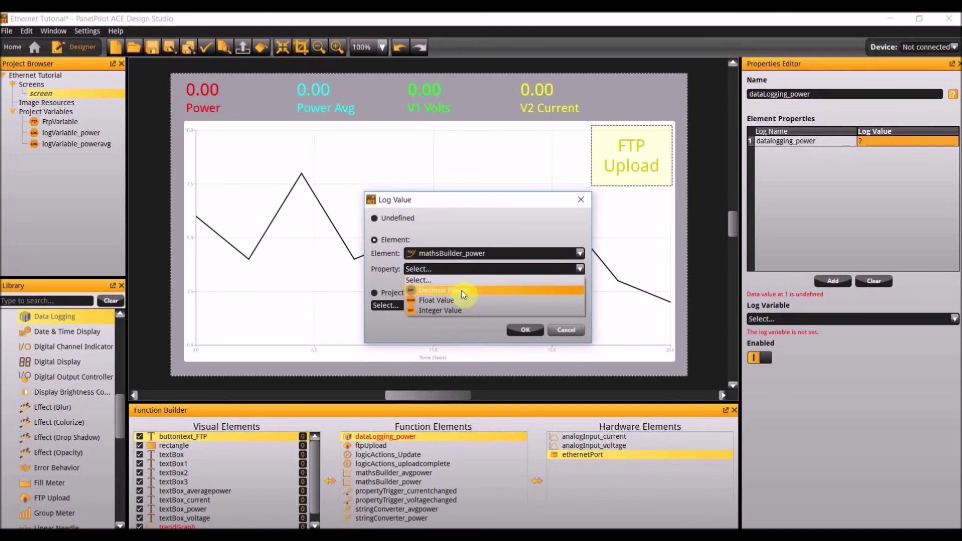
{"action": "left_click", "coordinate": [452, 301]}
{"action": "left_click", "coordinate": [527, 331]}
{"action": "left_click", "coordinate": [792, 319]}
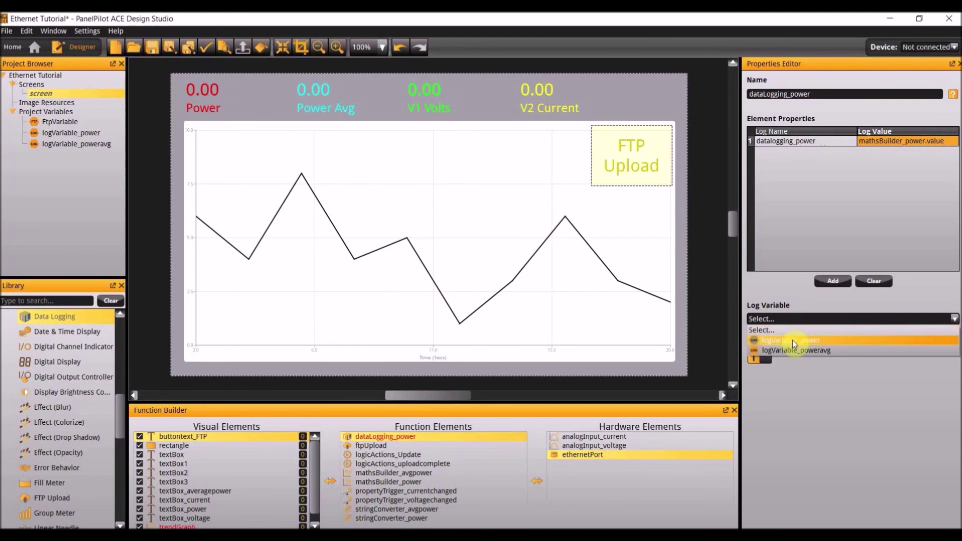
{"action": "left_click", "coordinate": [792, 339]}
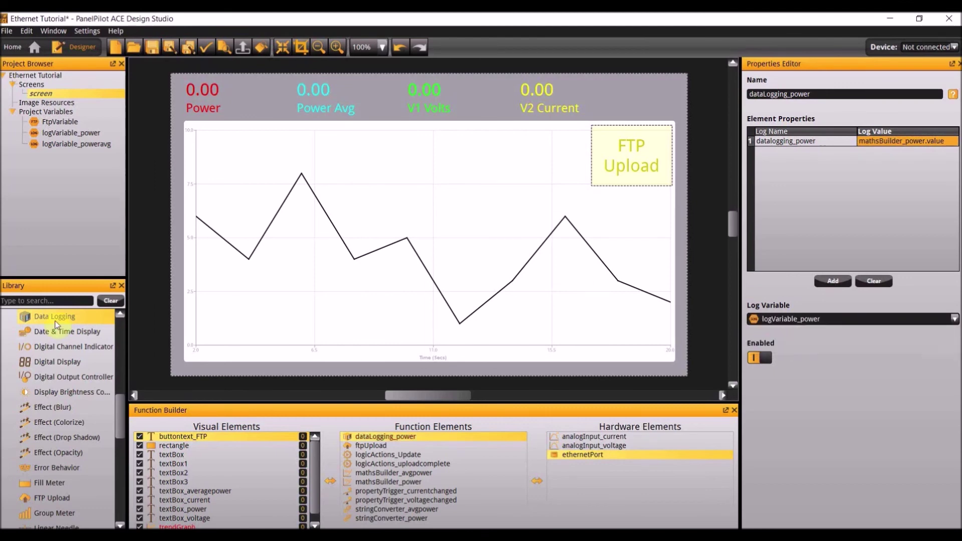
{"action": "double_click", "coordinate": [55, 318]}
{"action": "left_click", "coordinate": [806, 94]}
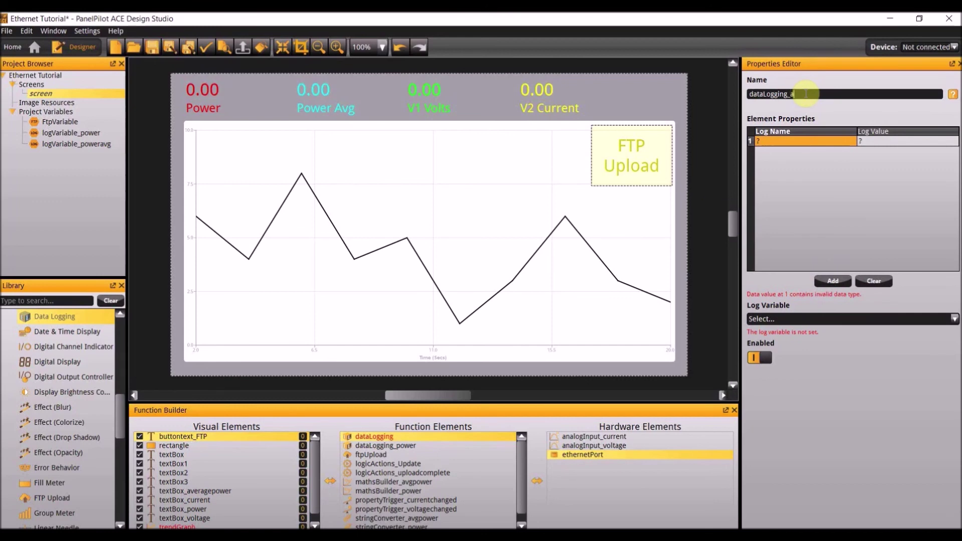
Rename the new logger dataLogging_avgpower with log name datalogging_avgpower.
{"action": "type", "text": "_avgpower"}
{"action": "left_click", "coordinate": [766, 142]}
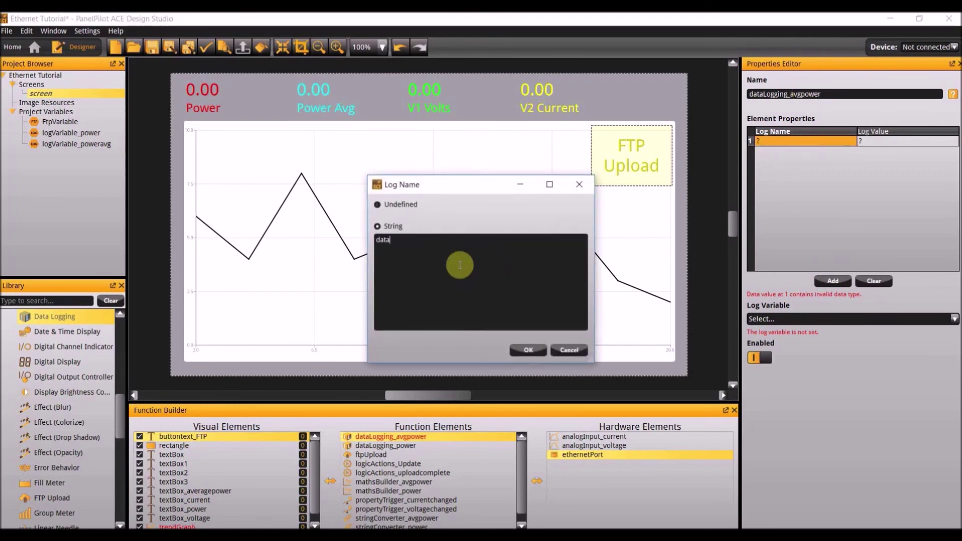
{"action": "type", "text": "datalogging_avgpower"}
{"action": "left_click", "coordinate": [517, 351]}
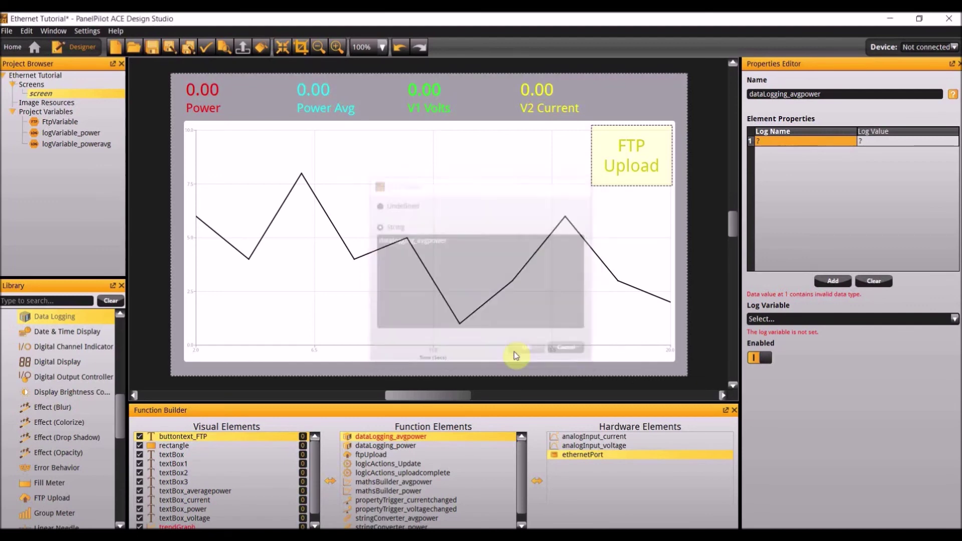
Log mathsBuilder_avgpower's Float Value into logVariable_poweravg.
{"action": "left_click", "coordinate": [886, 143]}
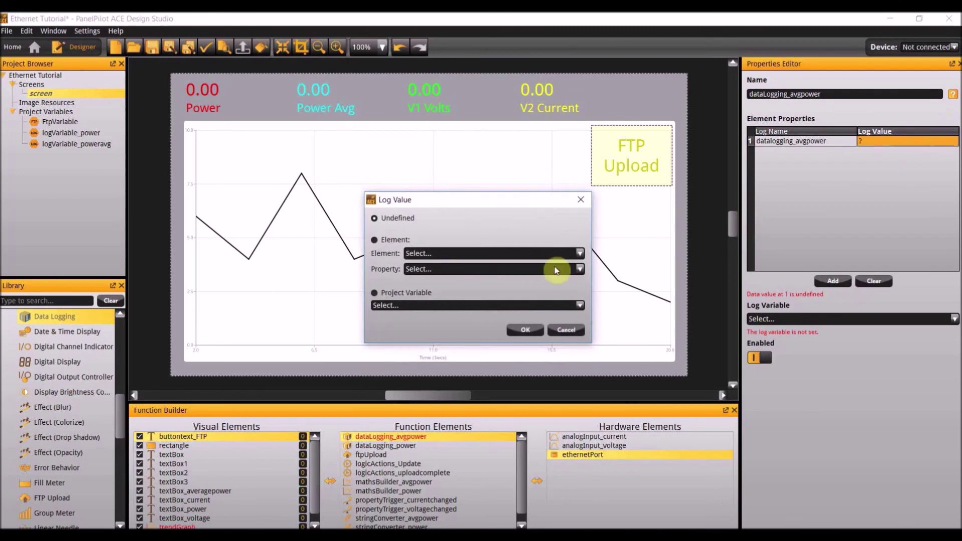
{"action": "left_click", "coordinate": [472, 253]}
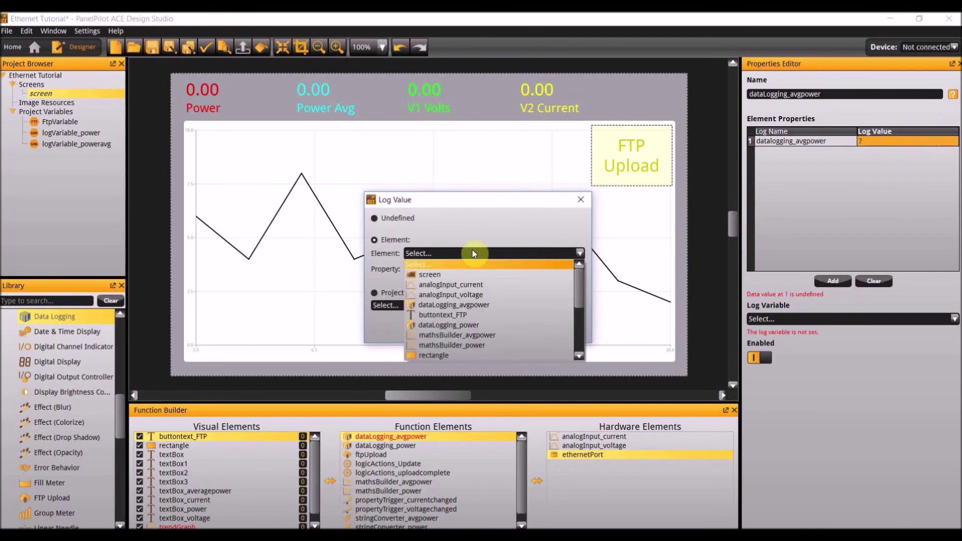
{"action": "left_click", "coordinate": [462, 334]}
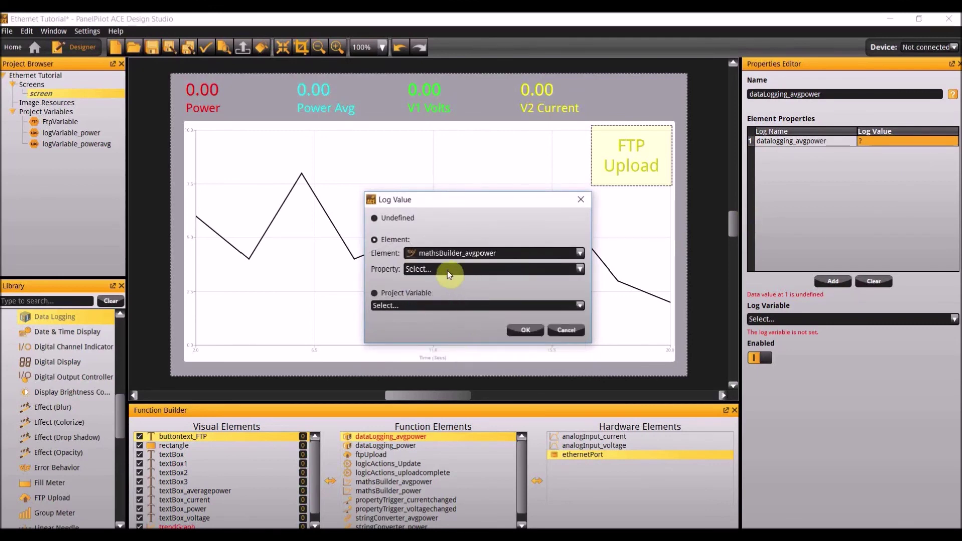
{"action": "left_click", "coordinate": [449, 274]}
{"action": "left_click", "coordinate": [447, 298]}
{"action": "left_click", "coordinate": [525, 330]}
{"action": "left_click", "coordinate": [845, 319]}
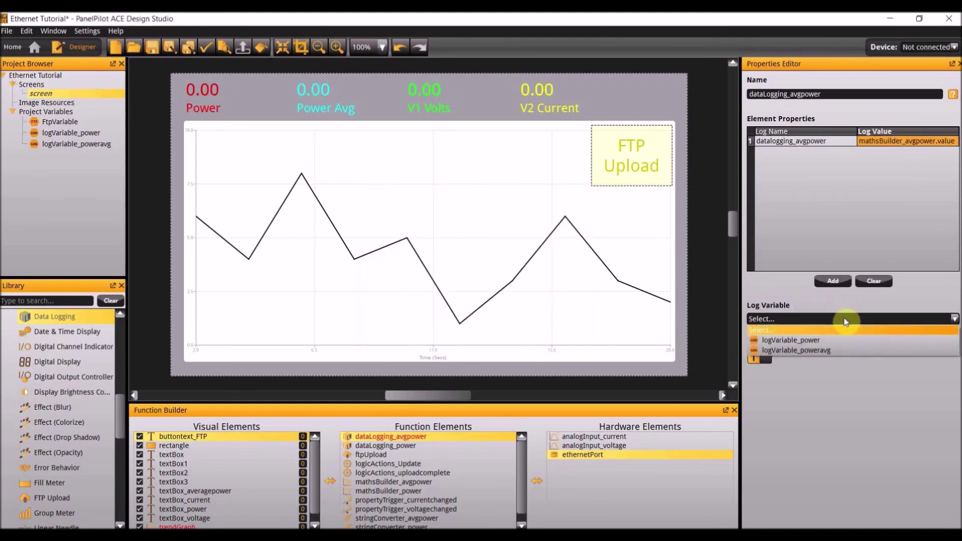
{"action": "left_click", "coordinate": [833, 350]}
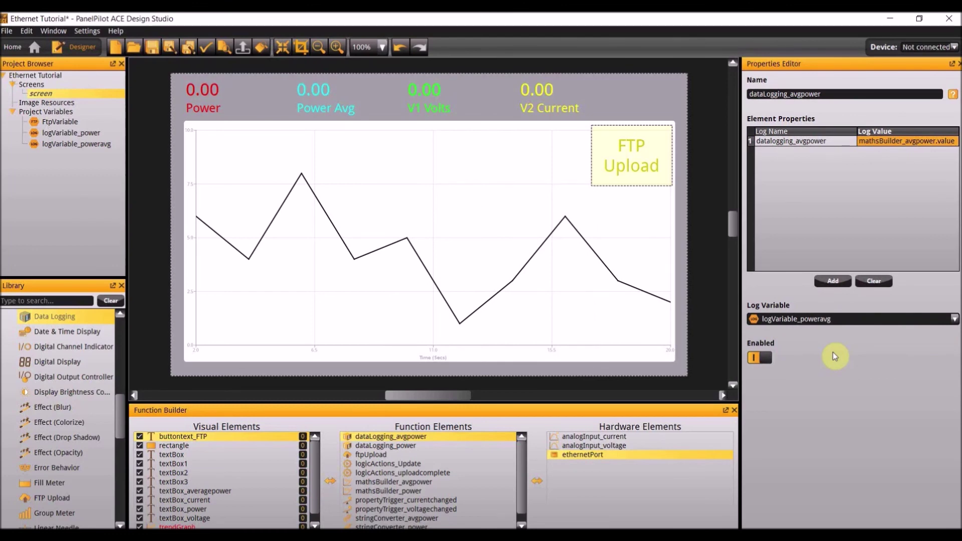
{"action": "scroll", "coordinate": [57, 436], "scroll_direction": "up", "scroll_amount": 4}
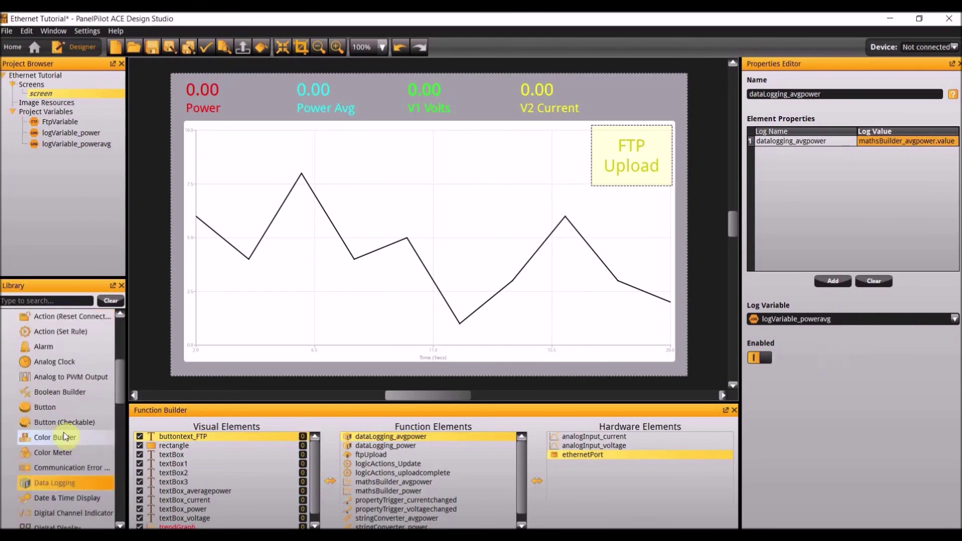
{"action": "scroll", "coordinate": [58, 436], "scroll_direction": "down", "scroll_amount": 1}
Add a new button named button_upload attached to the buttontext_FTP visual element.
{"action": "double_click", "coordinate": [50, 407]}
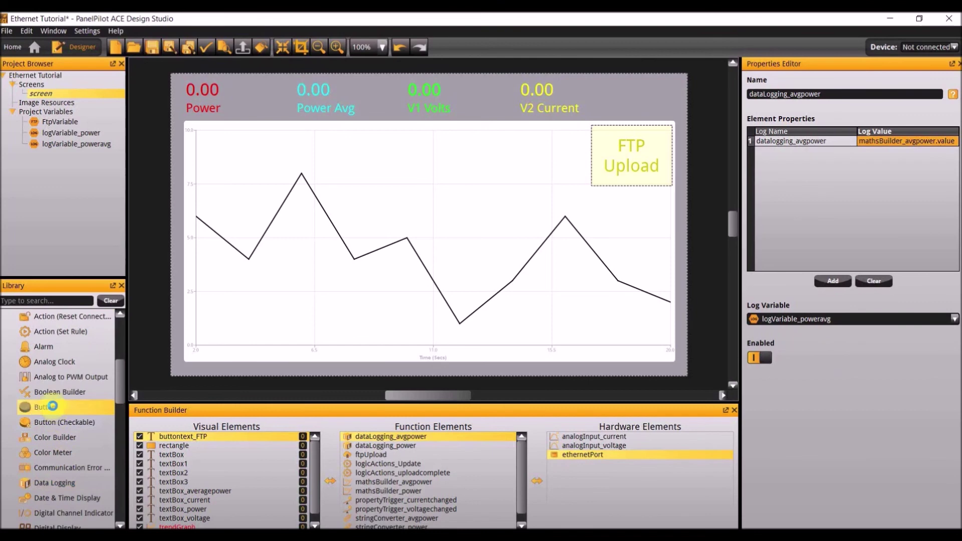
{"action": "left_click", "coordinate": [792, 92]}
{"action": "type", "text": "_upload"}
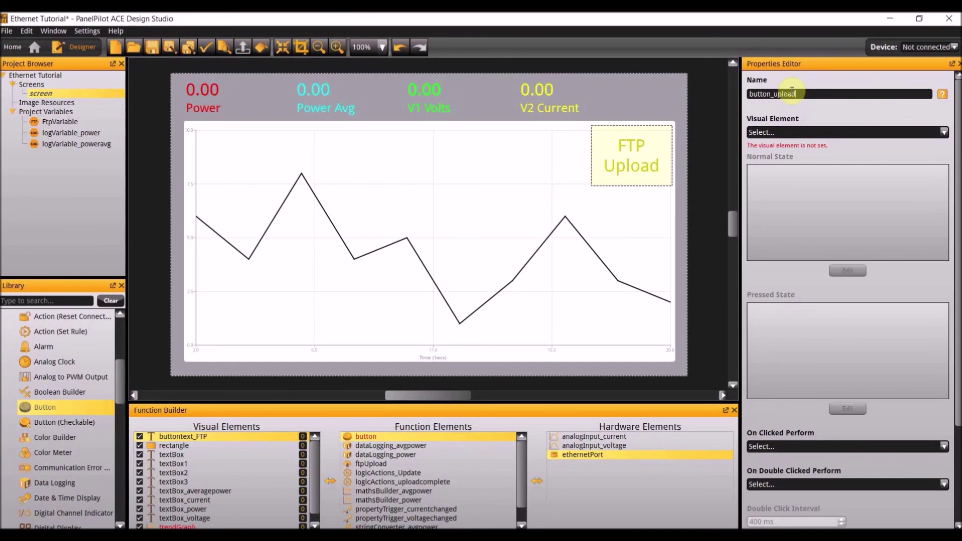
{"action": "left_click", "coordinate": [839, 133]}
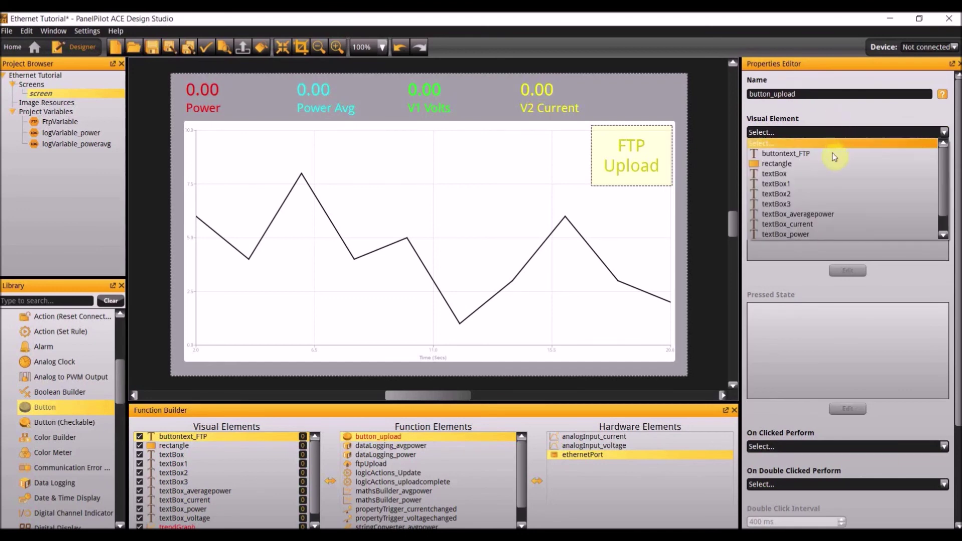
{"action": "left_click", "coordinate": [832, 153]}
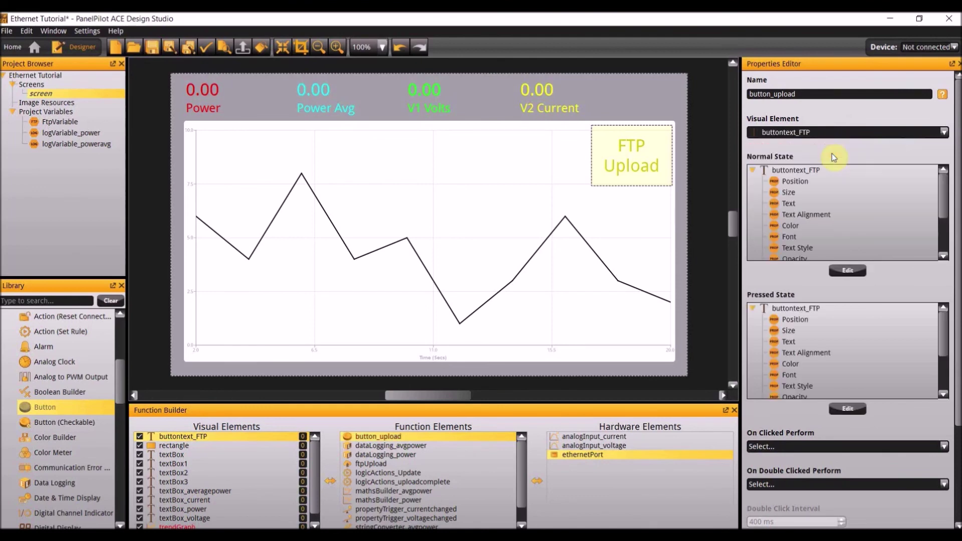
Change the button's Pressed State Text from FTP Upload to Uploading.
{"action": "double_click", "coordinate": [801, 342]}
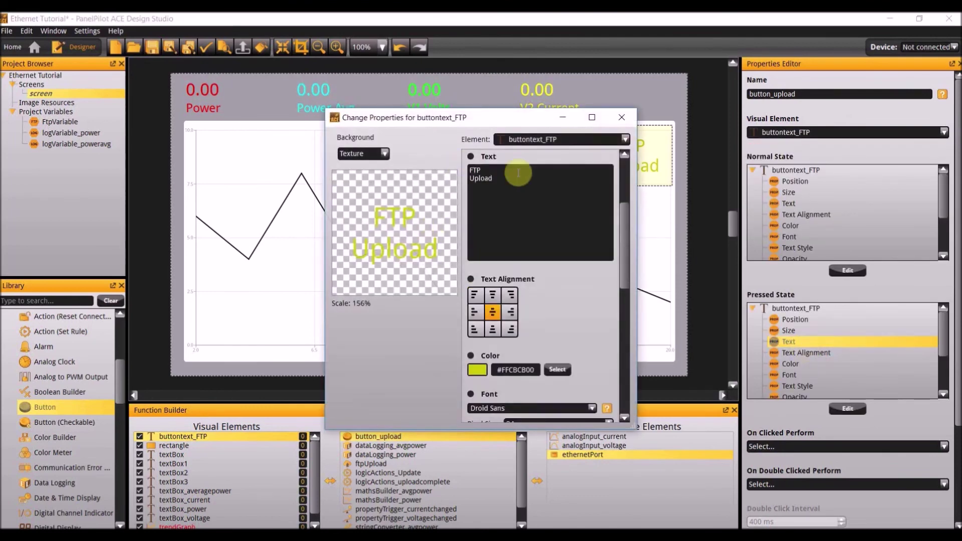
{"action": "left_click_drag", "start_coordinate": [521, 331], "coordinate": [471, 308]}
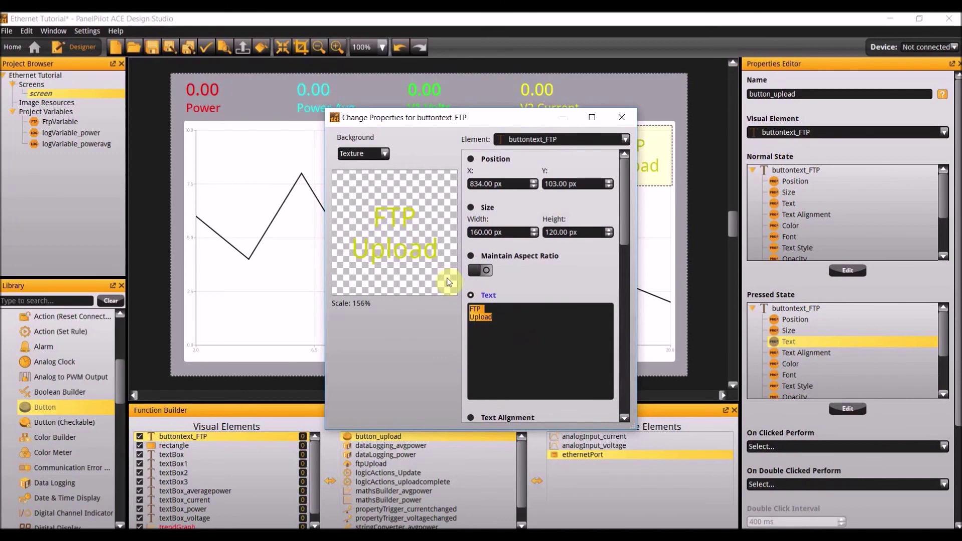
{"action": "type", "text": "Uploading"}
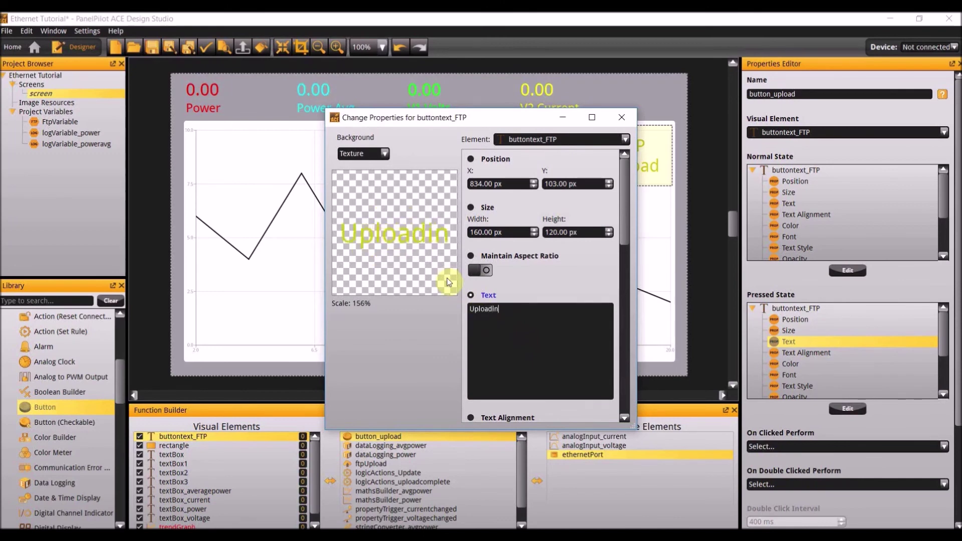
{"action": "scroll", "coordinate": [541, 225], "scroll_direction": "down", "scroll_amount": 10}
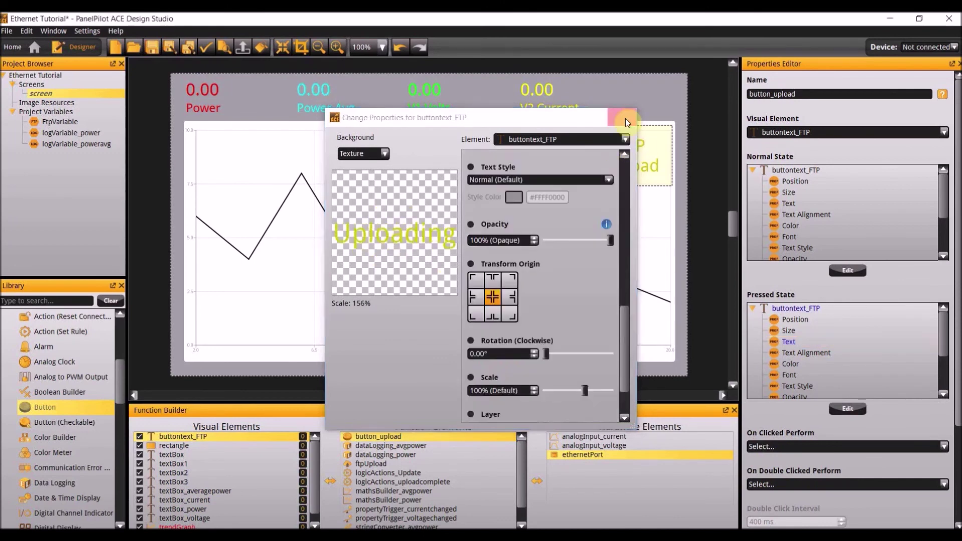
{"action": "left_click", "coordinate": [626, 119]}
Set the button's On Clicked Perform action to ftpUpload.
{"action": "scroll", "coordinate": [842, 350], "scroll_direction": "down", "scroll_amount": 2}
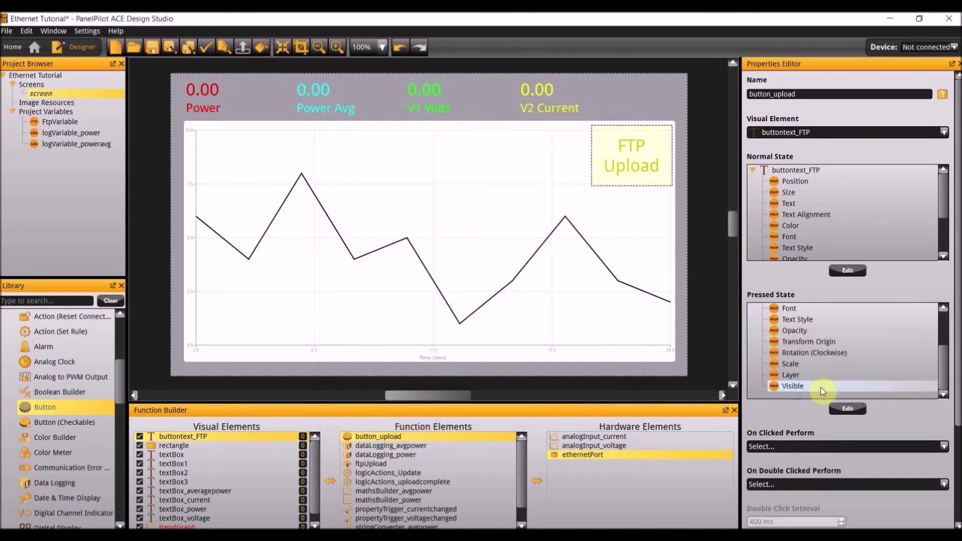
{"action": "left_click", "coordinate": [791, 450]}
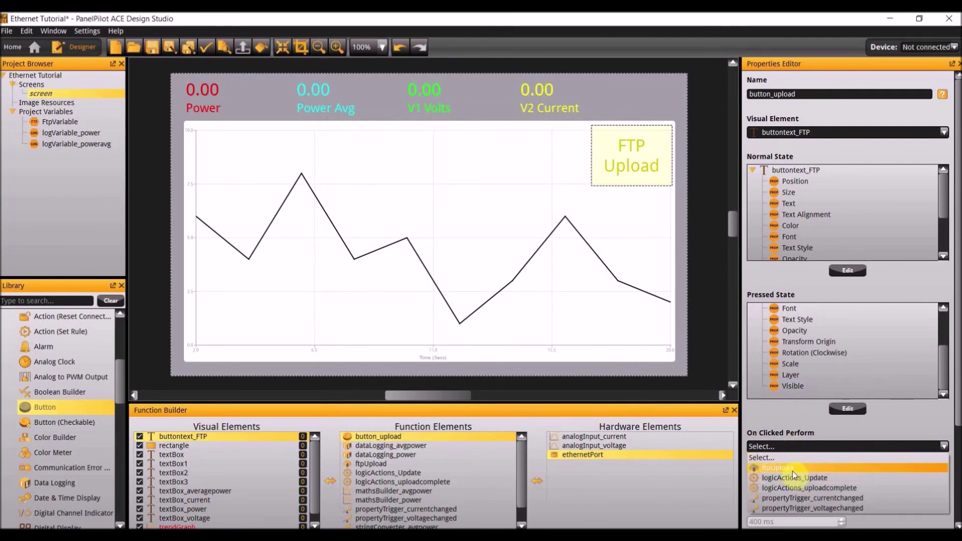
{"action": "left_click", "coordinate": [792, 471]}
{"action": "scroll", "coordinate": [190, 496], "scroll_direction": "down", "scroll_amount": 1}
{"action": "left_click", "coordinate": [178, 518]}
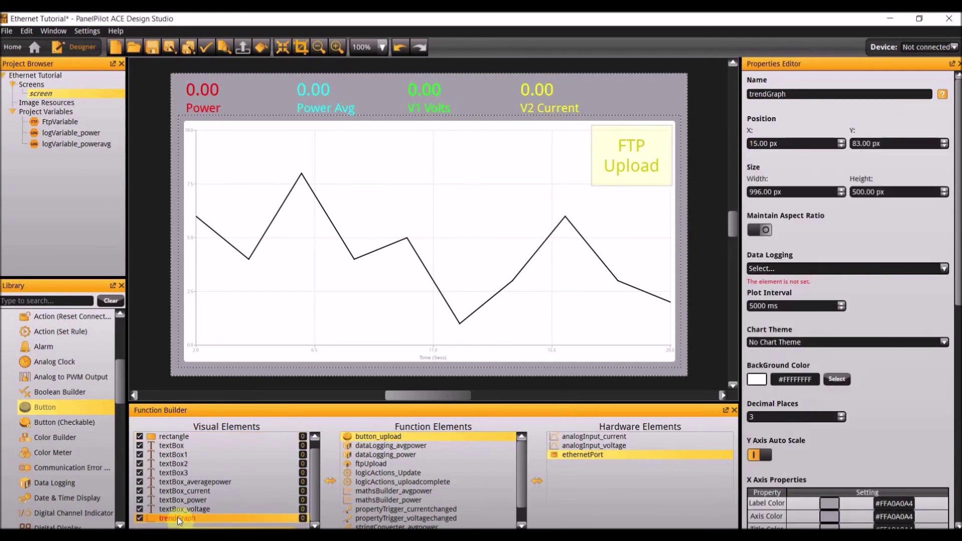
Set trendGraph's Data Logging source to dataLogging_power and save the Ethernet Tutorial project.
{"action": "left_click", "coordinate": [801, 269]}
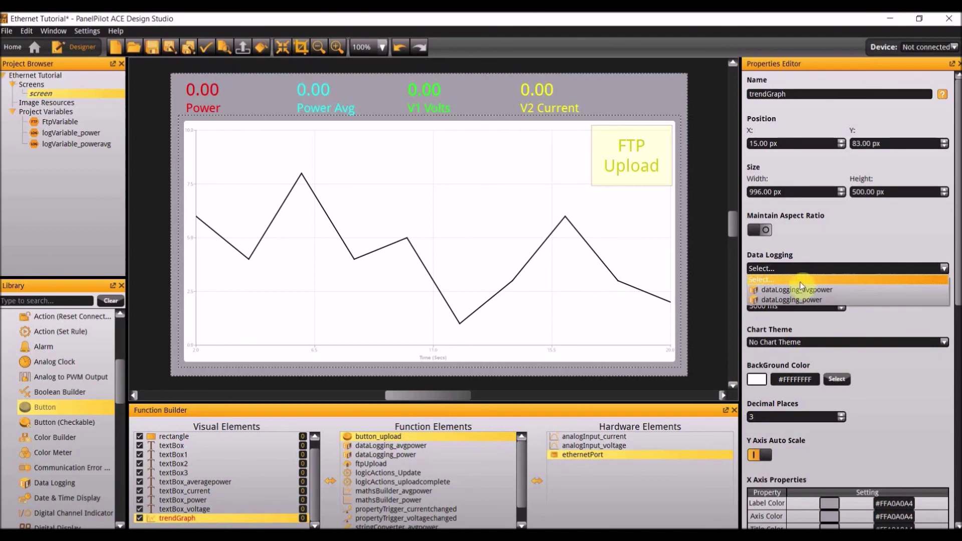
{"action": "left_click", "coordinate": [802, 300]}
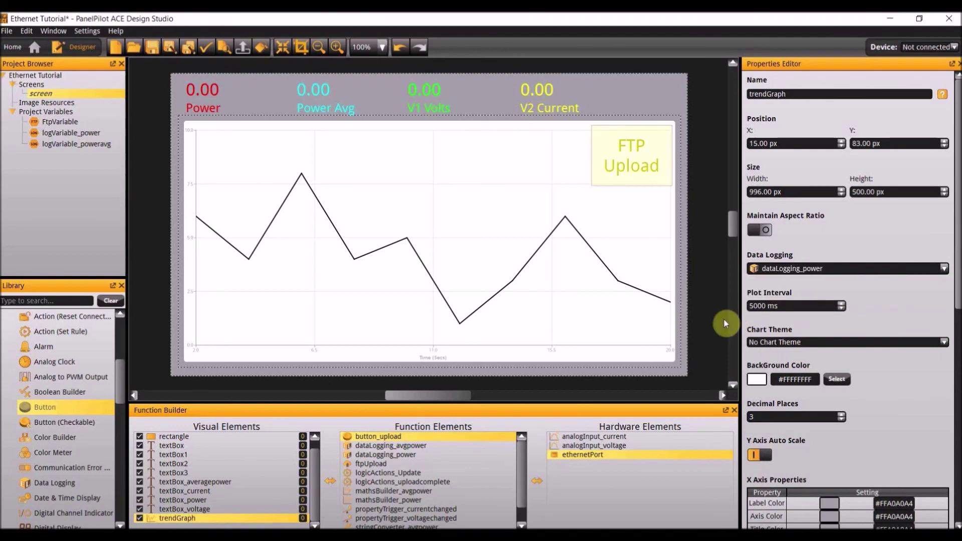
{"action": "key", "text": "ctrl+s"}
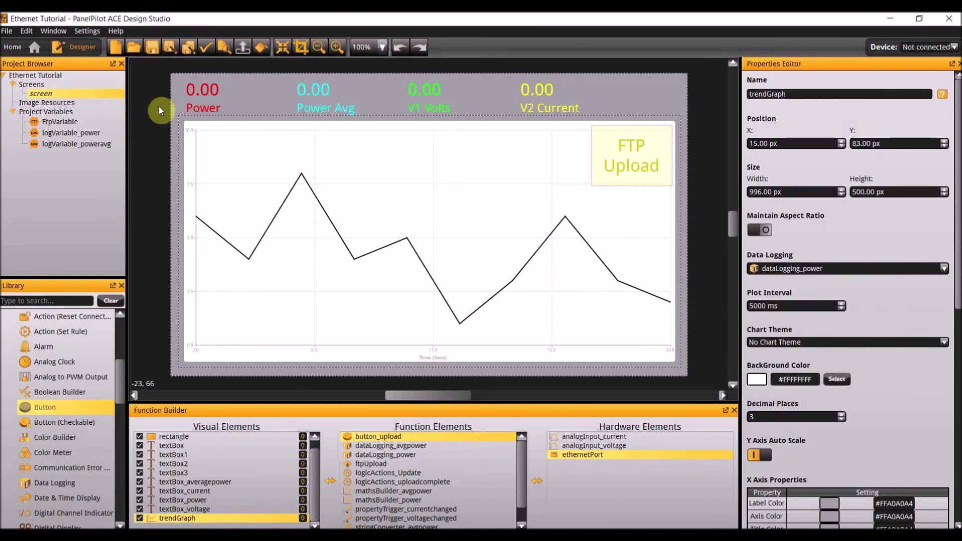